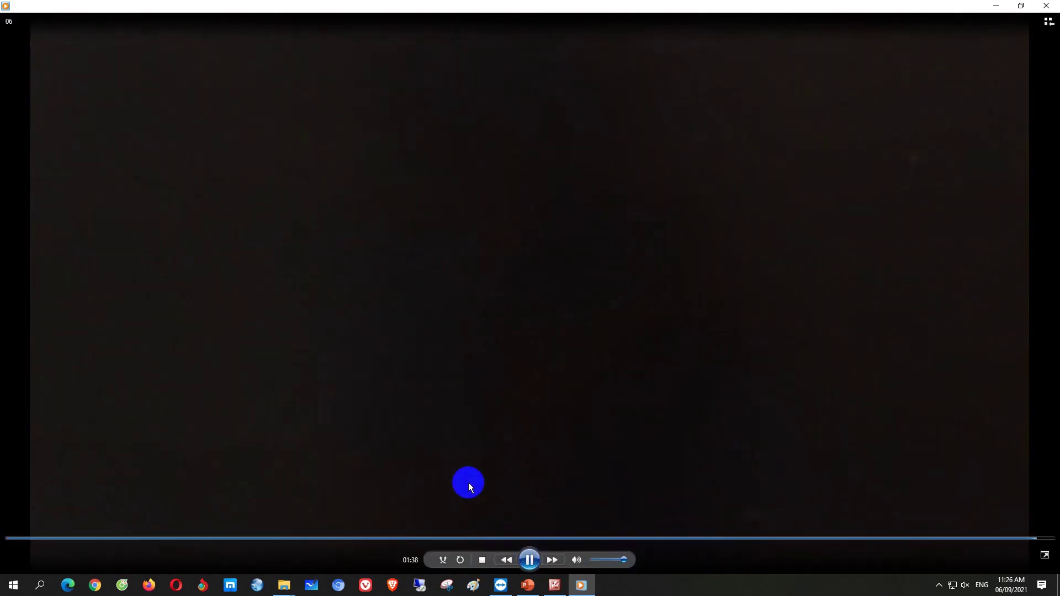
Close the finished video in Media Player and minimize the BIOS photos folder
{"action": "left_click", "coordinate": [1048, 21]}
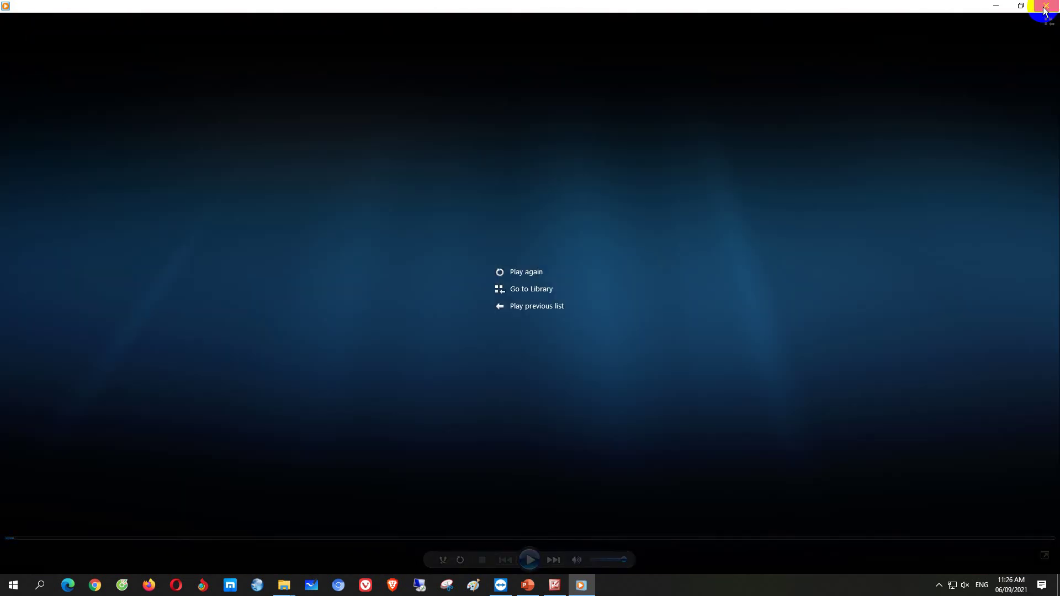
{"action": "left_click", "coordinate": [1046, 5]}
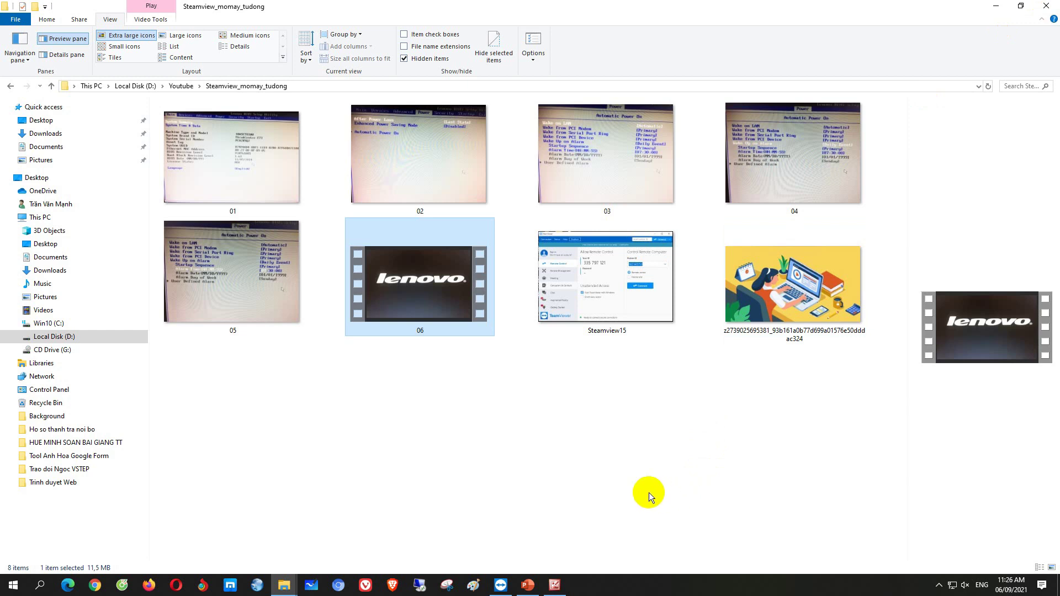
{"action": "left_click", "coordinate": [268, 209]}
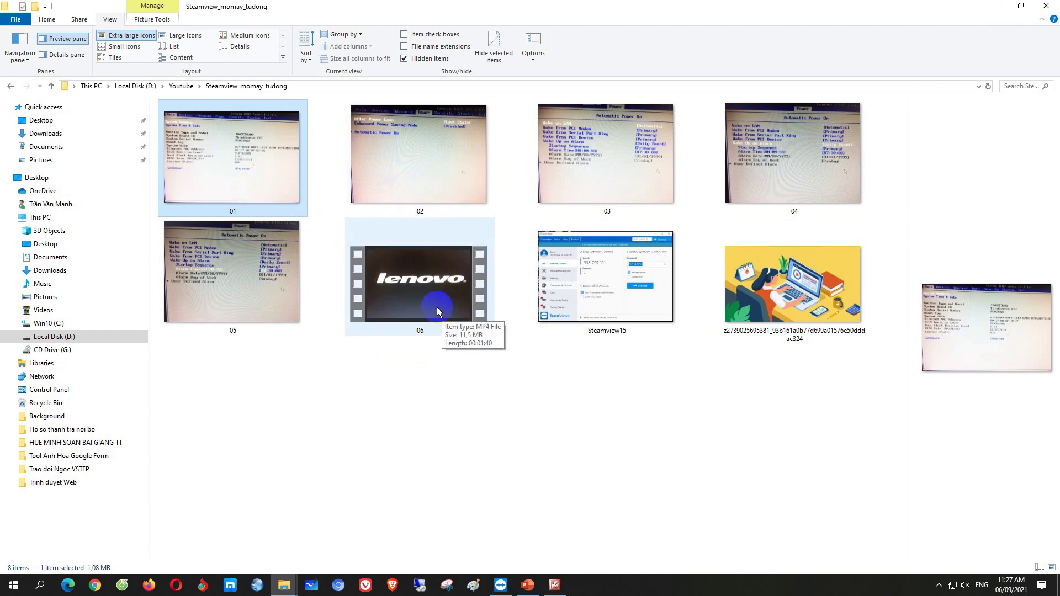
{"action": "left_click", "coordinate": [995, 7]}
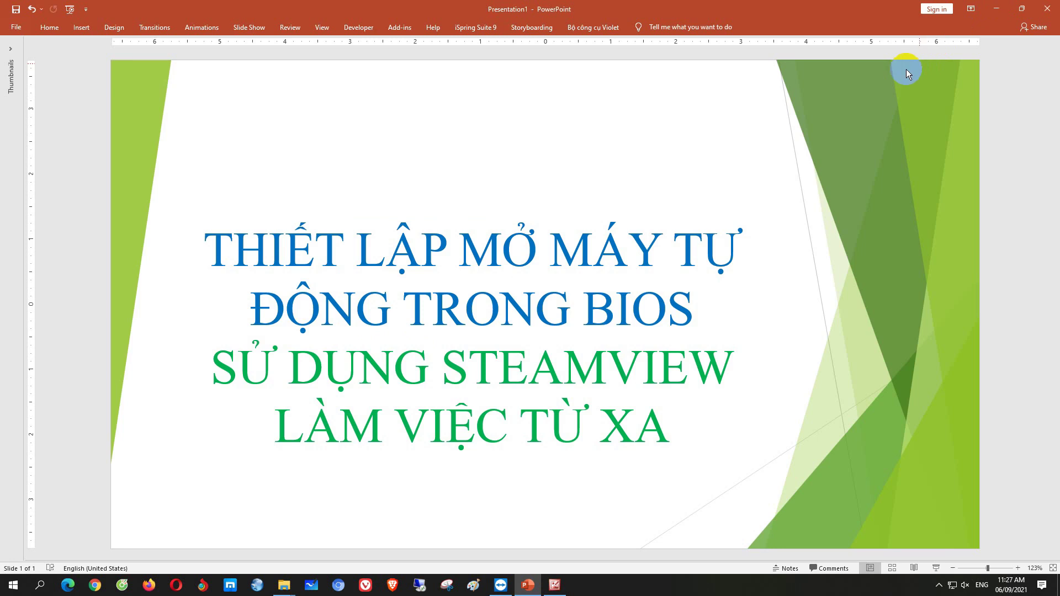
Minimize PowerPoint, refresh the desktop, and bring back the TeamViewer 15 folder
{"action": "left_click", "coordinate": [999, 10]}
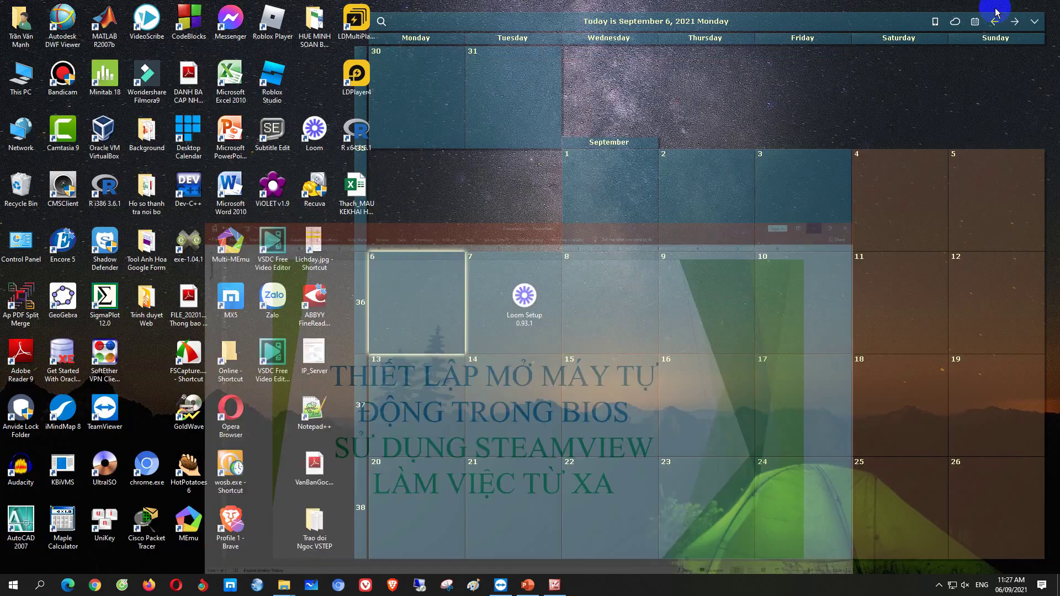
{"action": "right_click", "coordinate": [476, 174]}
{"action": "left_click", "coordinate": [504, 207]}
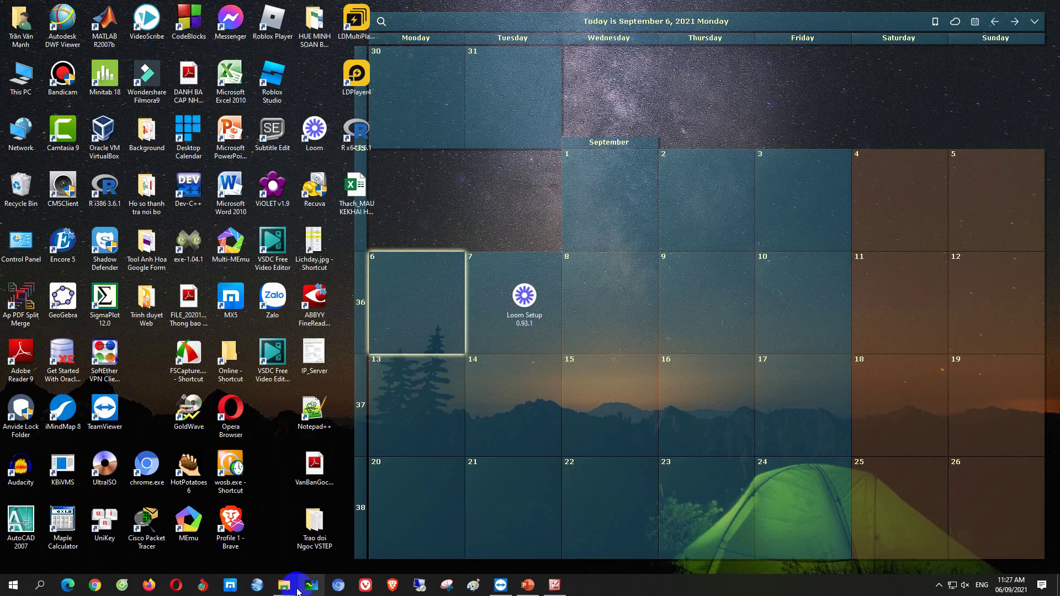
{"action": "mouse_move", "coordinate": [284, 585]}
{"action": "left_click", "coordinate": [352, 555]}
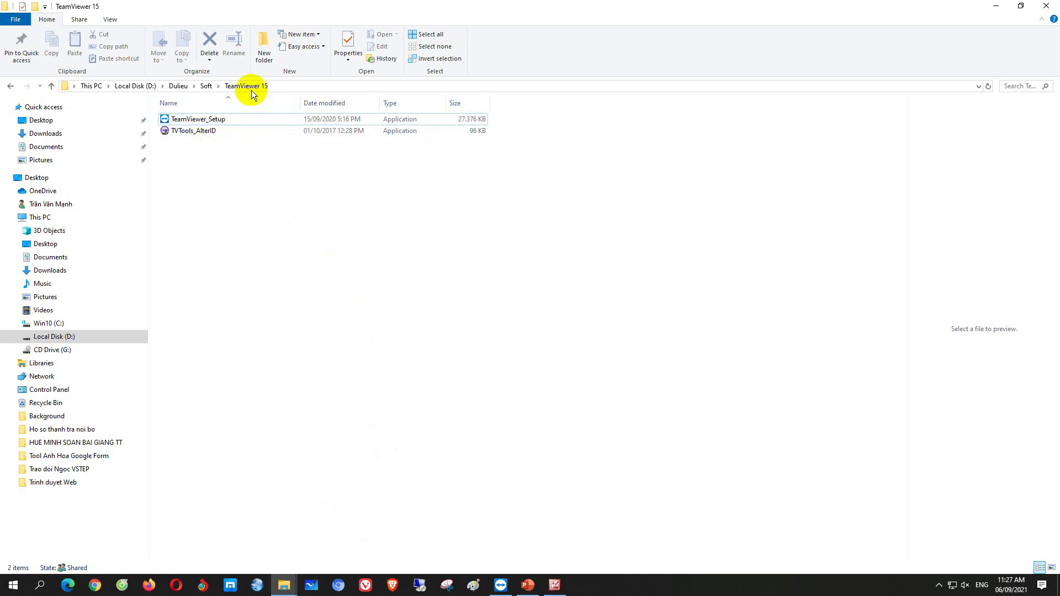
{"action": "mouse_move", "coordinate": [186, 135]}
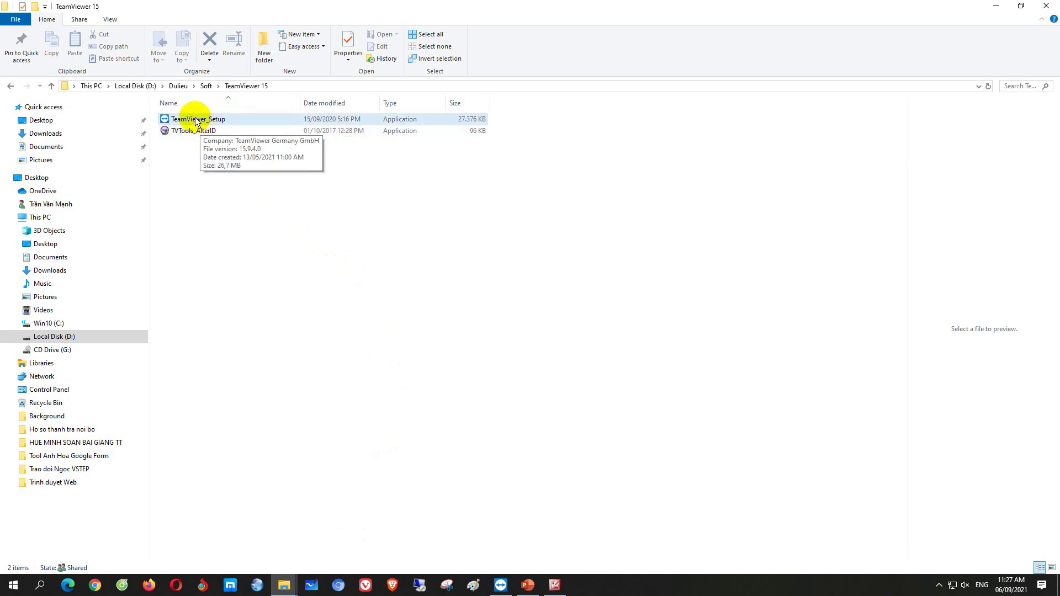
{"action": "right_click", "coordinate": [196, 122]}
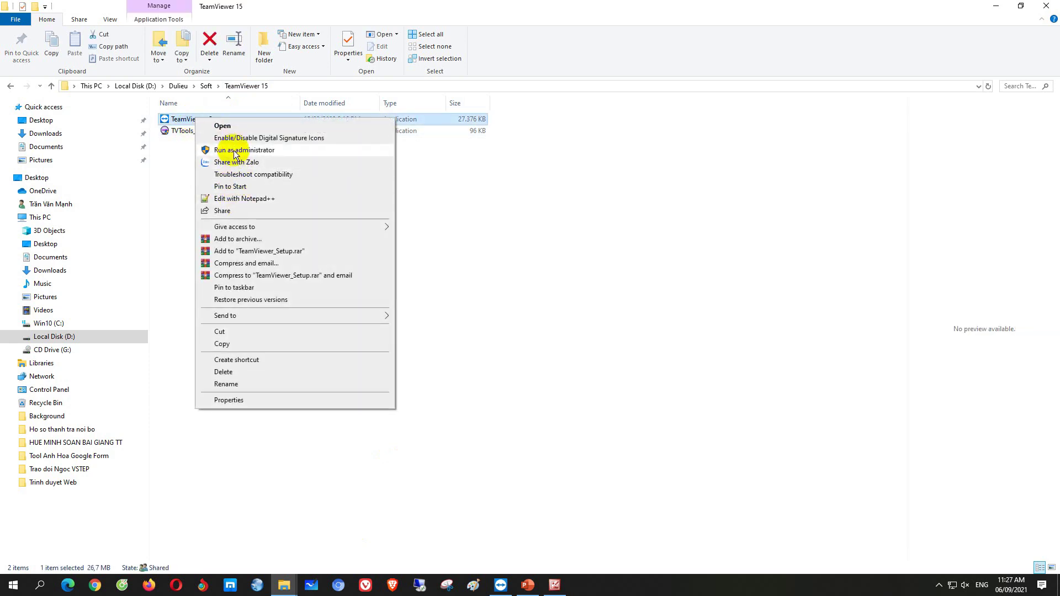
{"action": "left_click", "coordinate": [235, 152]}
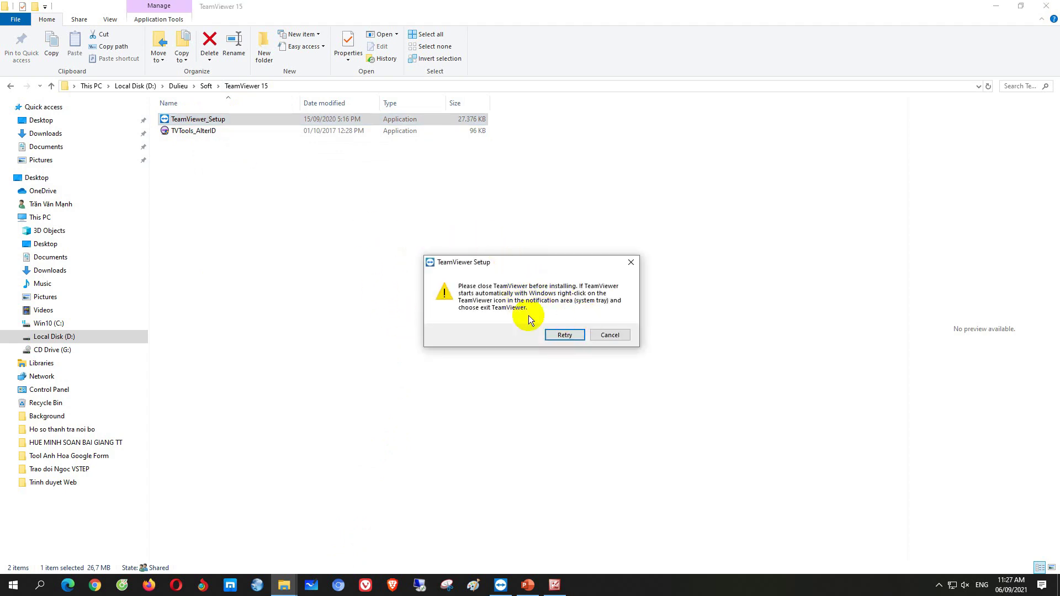
{"action": "left_click", "coordinate": [611, 334]}
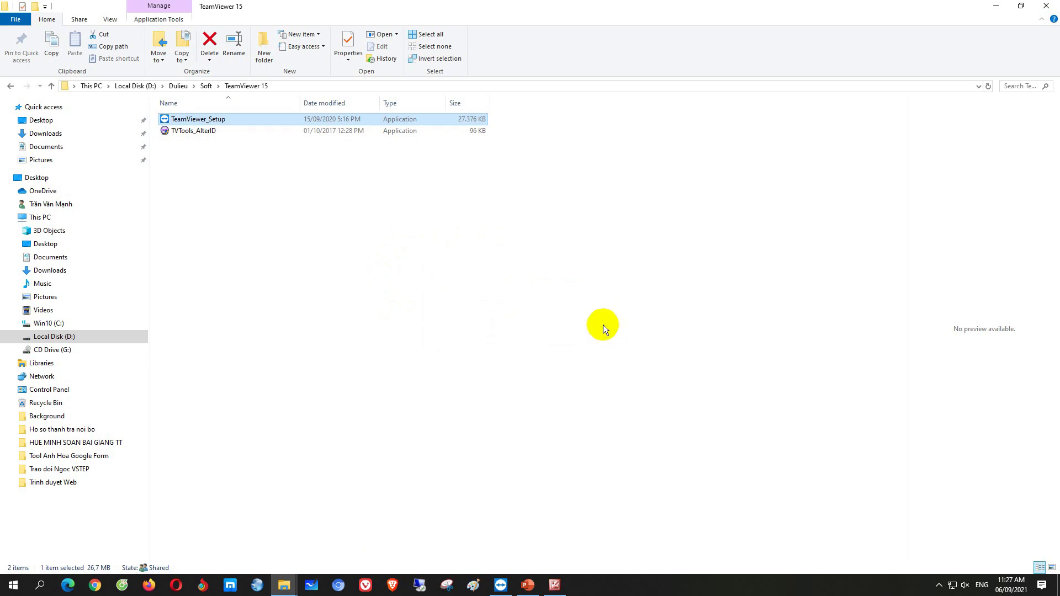
{"action": "right_click", "coordinate": [217, 120]}
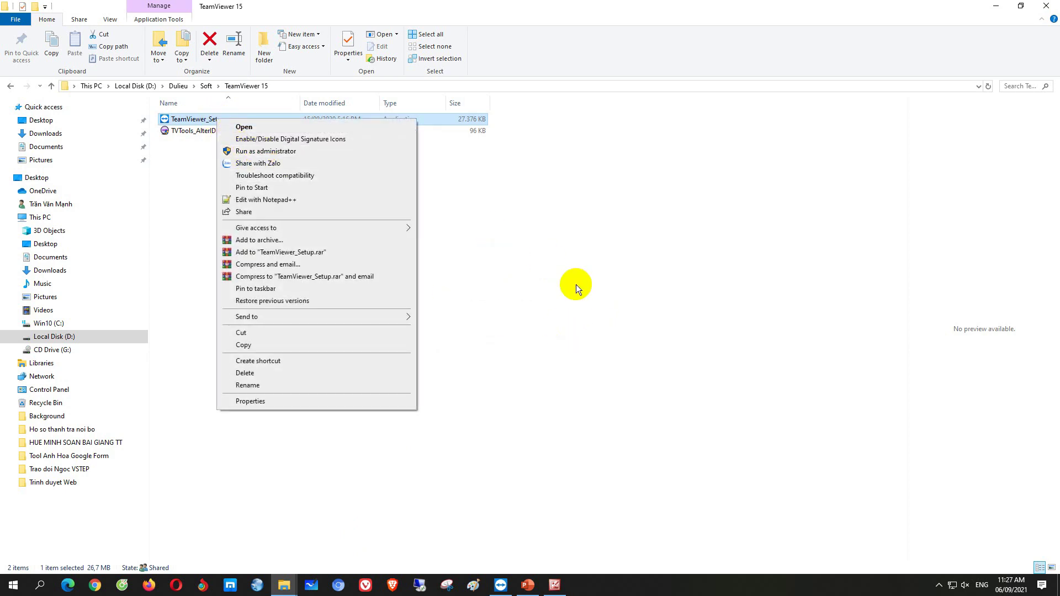
{"action": "left_click", "coordinate": [575, 284]}
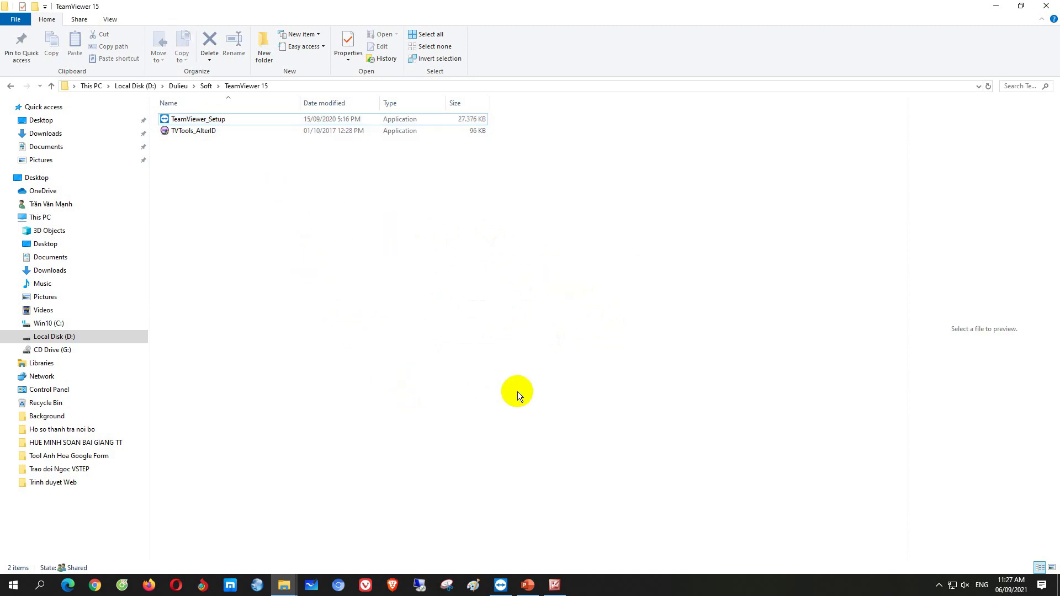
{"action": "left_click", "coordinate": [998, 5]}
{"action": "right_click", "coordinate": [471, 191]}
{"action": "right_click", "coordinate": [484, 195]}
{"action": "right_click", "coordinate": [476, 178]}
{"action": "left_click", "coordinate": [504, 212]}
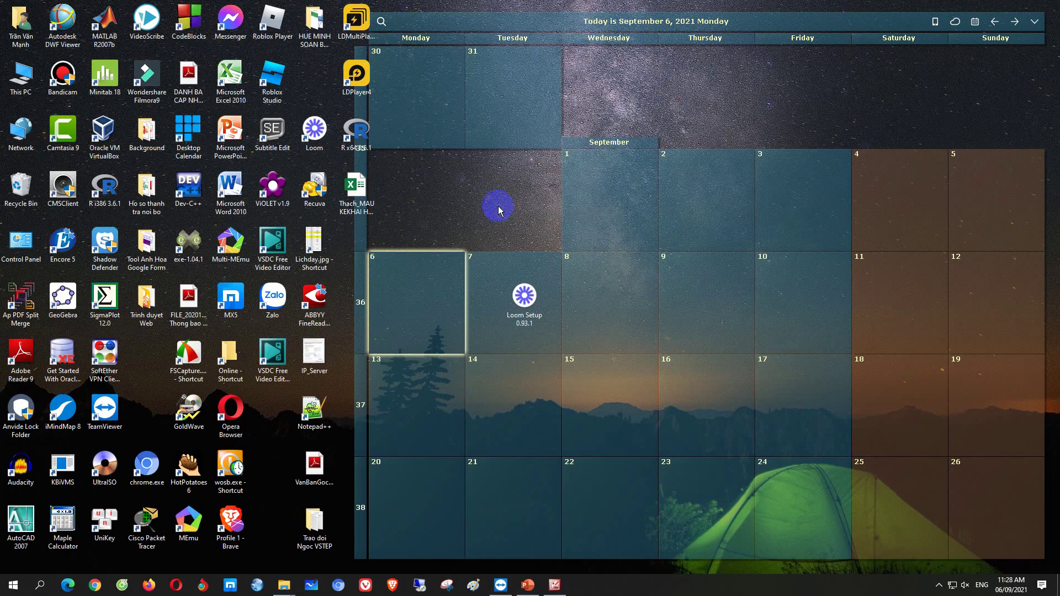
{"action": "right_click", "coordinate": [485, 189]}
{"action": "left_click", "coordinate": [511, 218]}
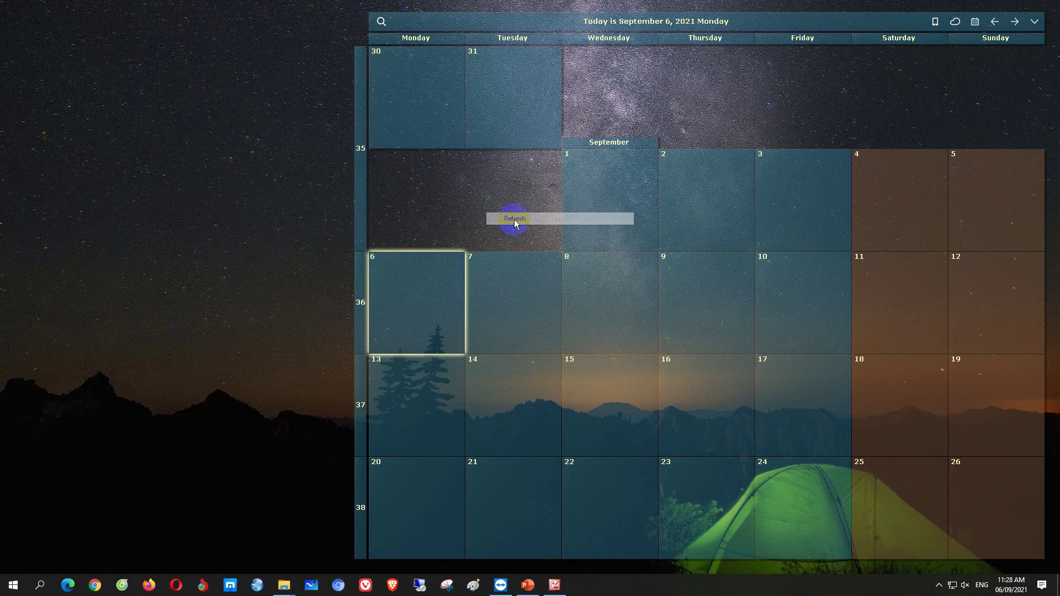
Bring up TeamViewer, check the account profile, then select the partner ID and start connecting
{"action": "left_click", "coordinate": [501, 585]}
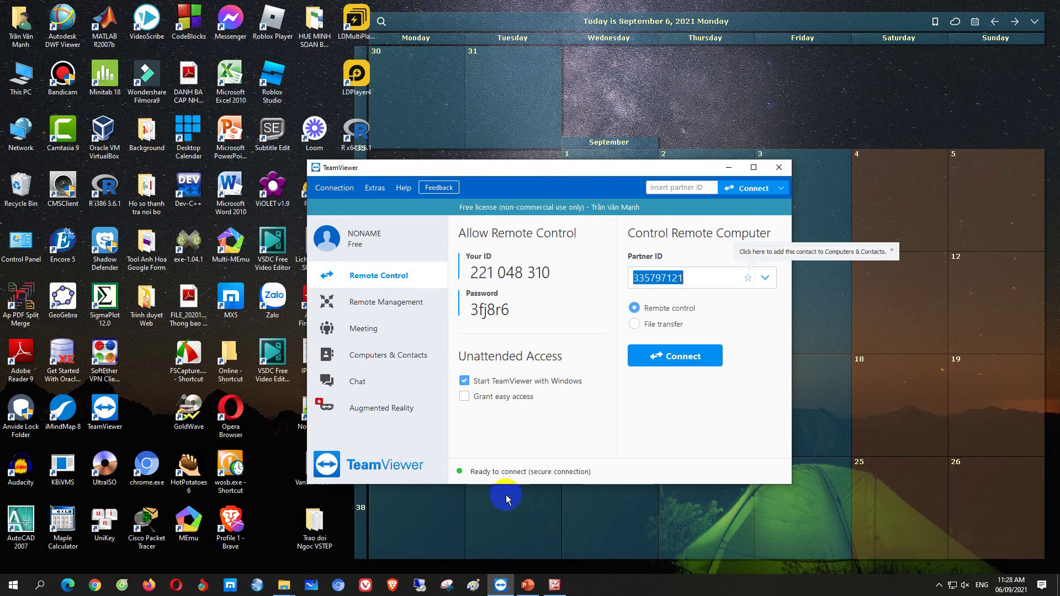
{"action": "left_click", "coordinate": [520, 170]}
{"action": "left_click_drag", "start_coordinate": [520, 171], "coordinate": [475, 158]}
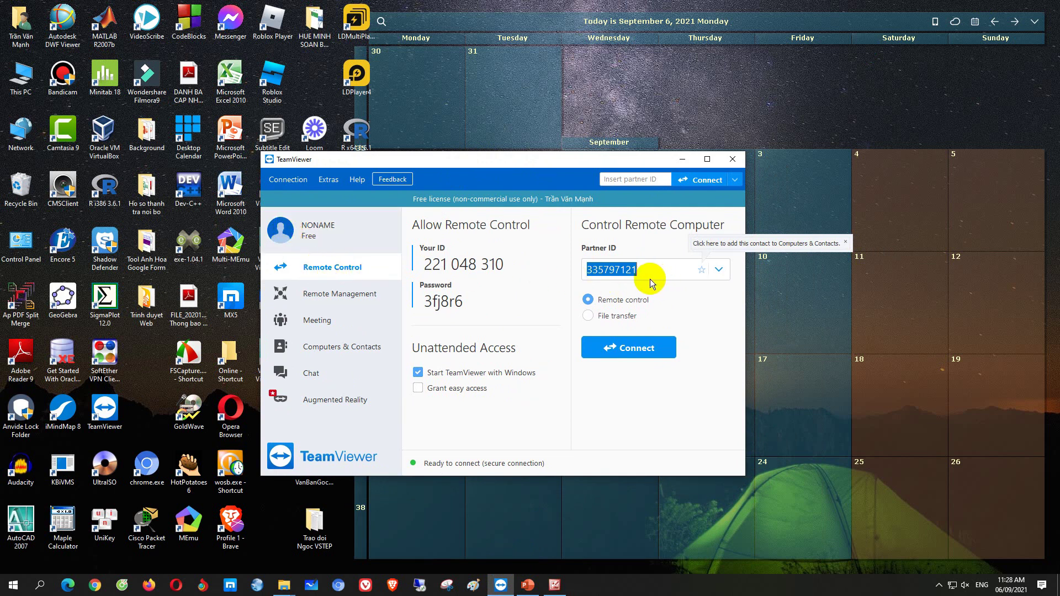
{"action": "left_click_drag", "start_coordinate": [475, 161], "coordinate": [466, 174]}
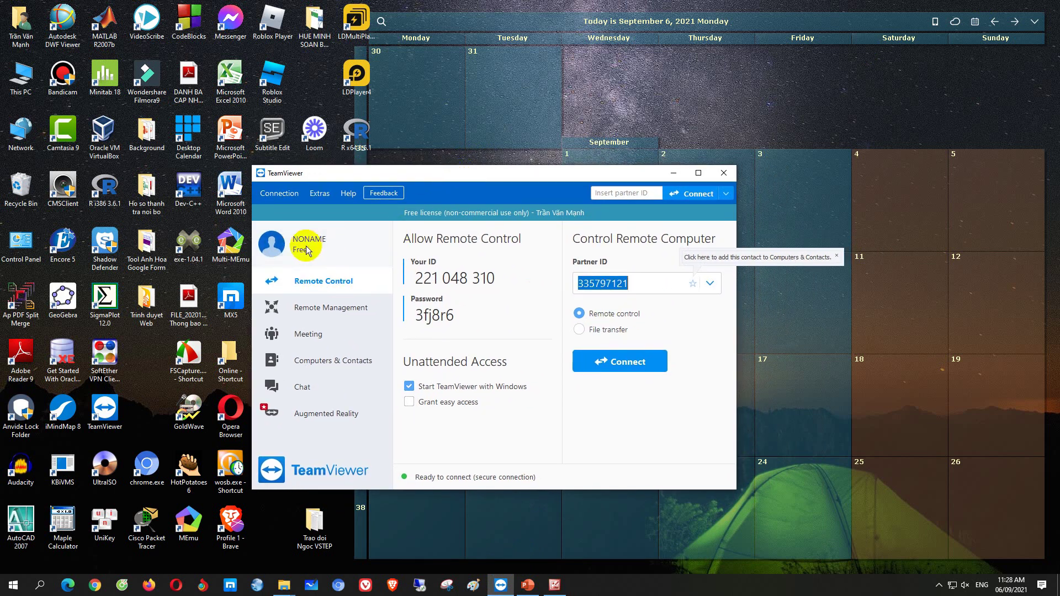
{"action": "left_click", "coordinate": [278, 250]}
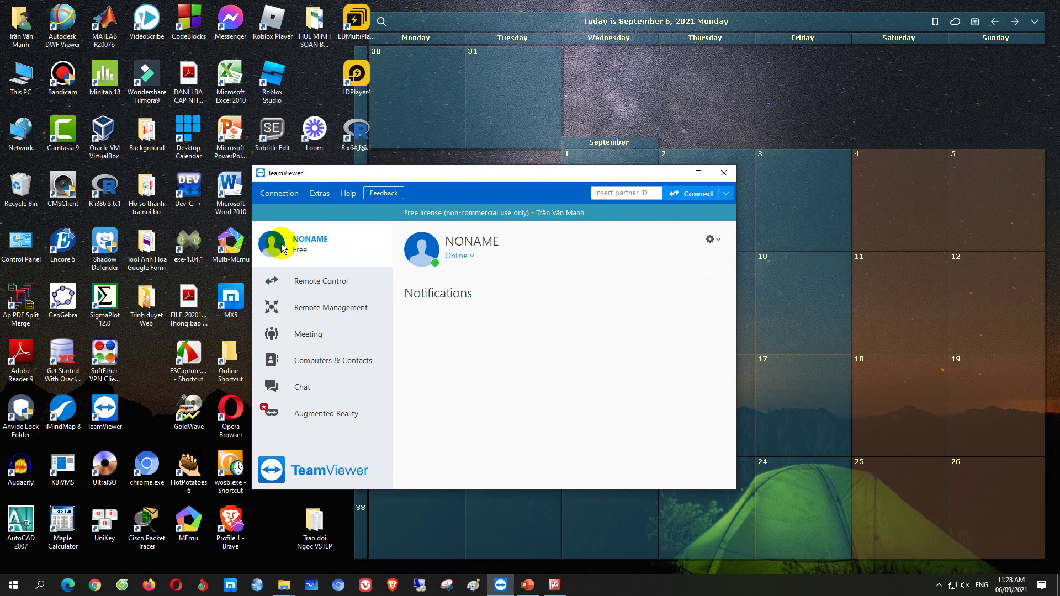
{"action": "left_click", "coordinate": [326, 283]}
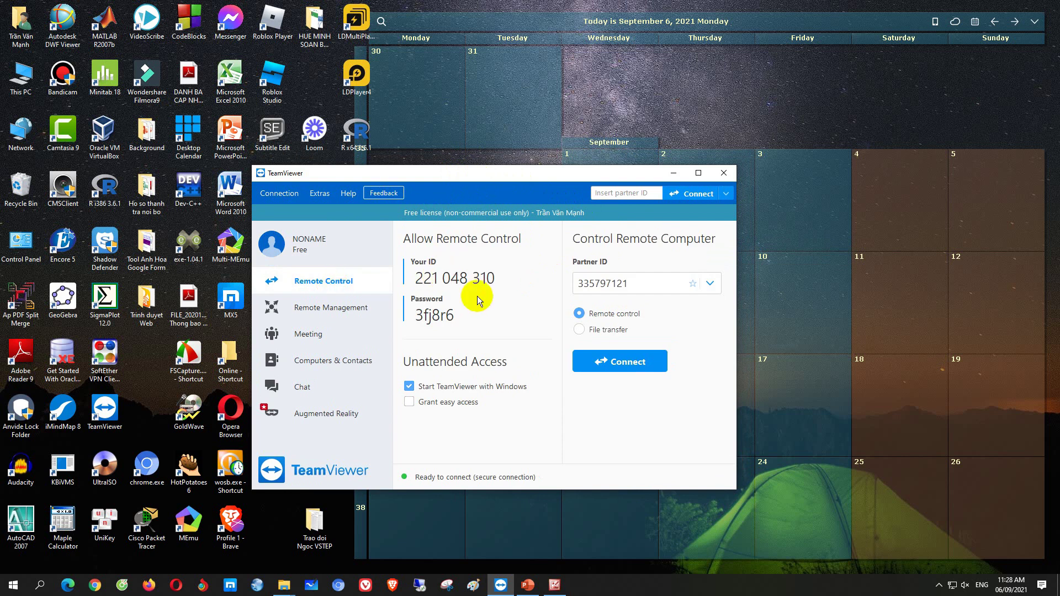
{"action": "left_click_drag", "start_coordinate": [480, 176], "coordinate": [453, 184]}
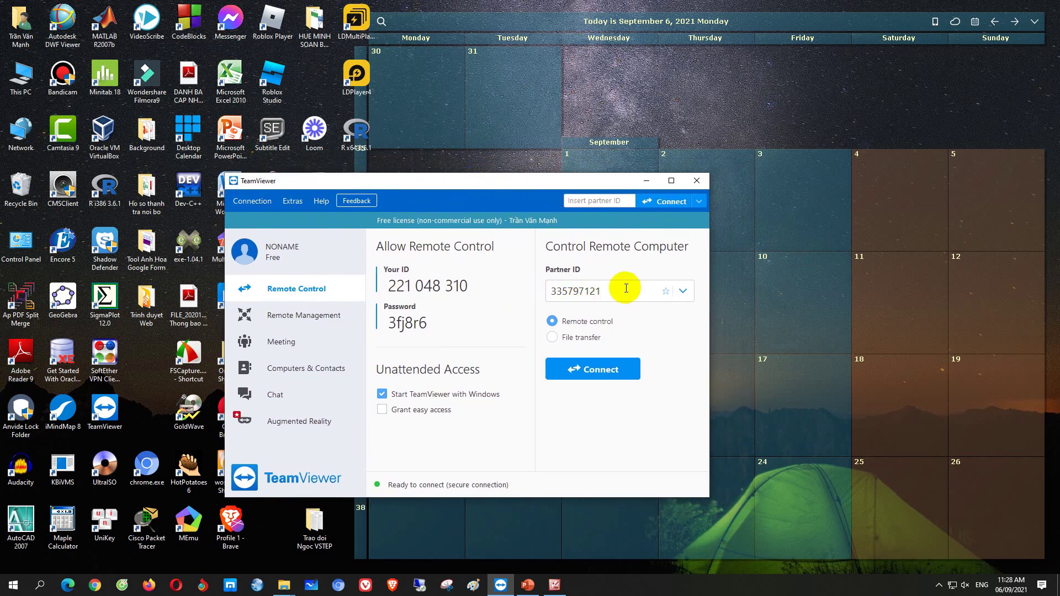
{"action": "left_click_drag", "start_coordinate": [619, 290], "coordinate": [553, 291]}
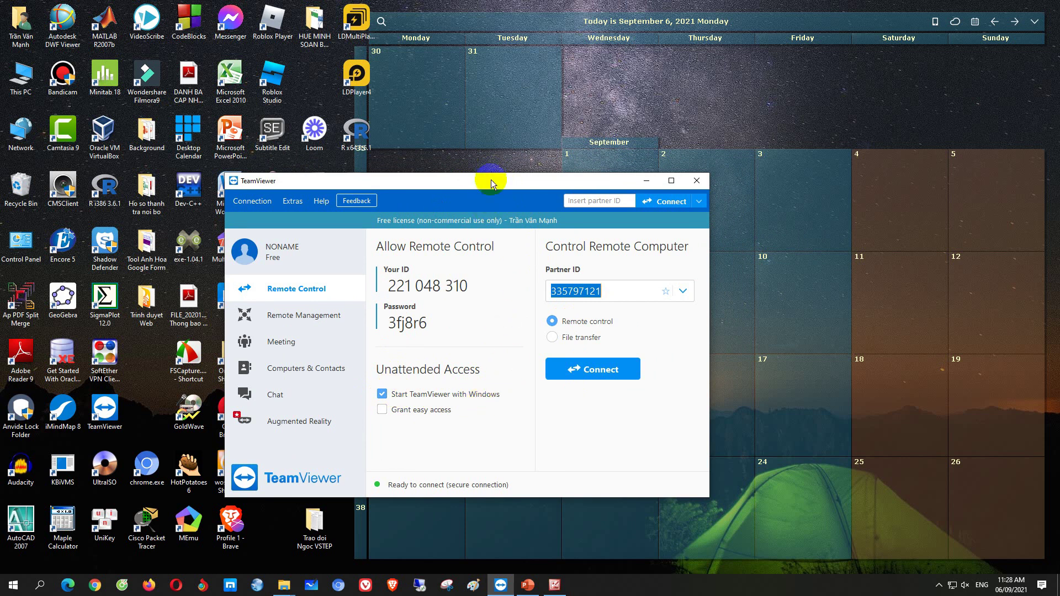
{"action": "left_click", "coordinate": [585, 370]}
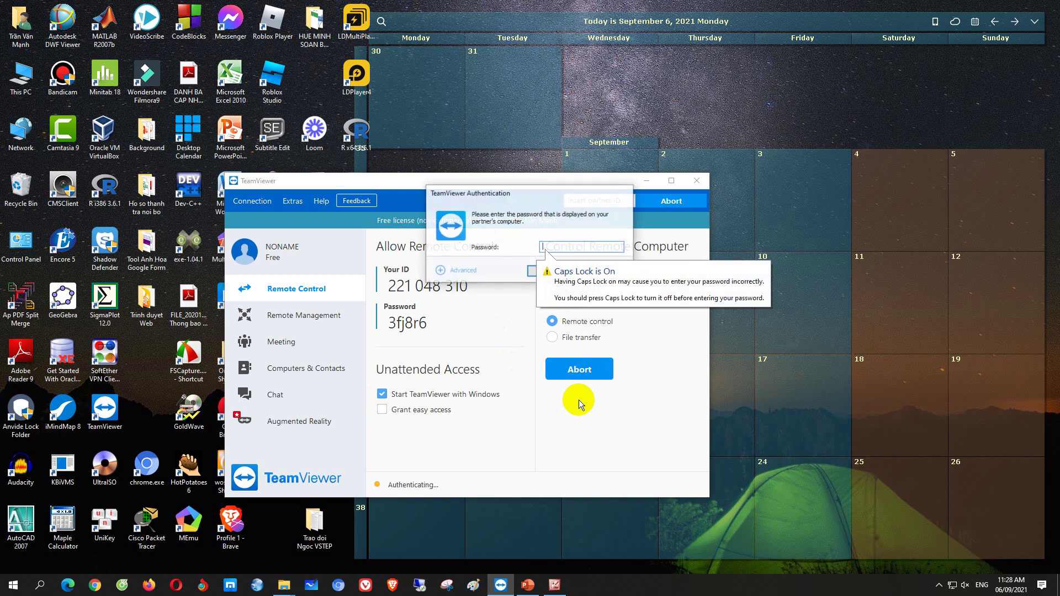
Log on to the partner computer past the Caps Lock warning and toggle the session toolbar
{"action": "left_click", "coordinate": [542, 288]}
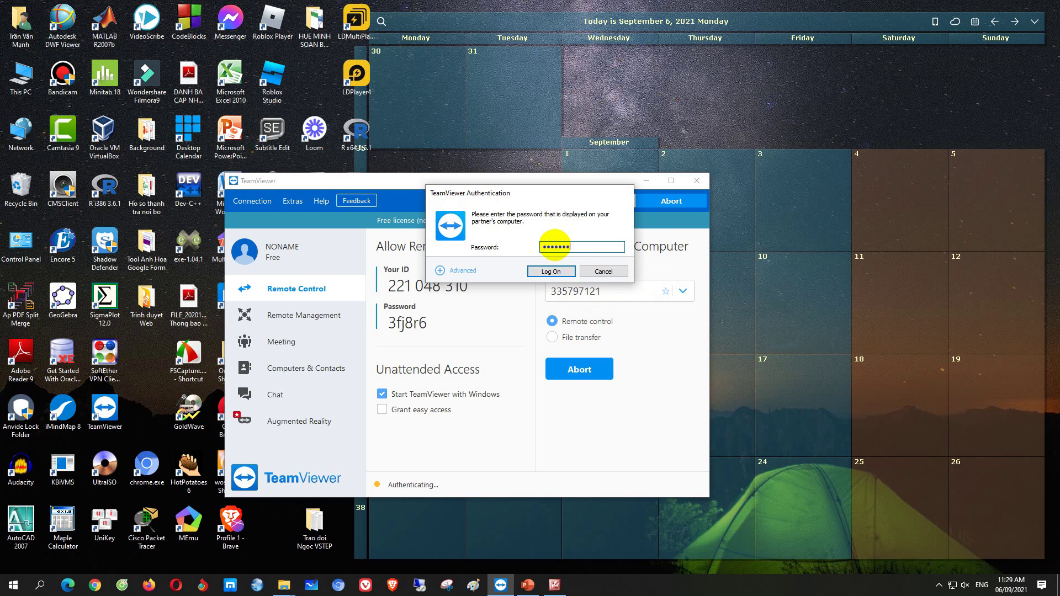
{"action": "left_click", "coordinate": [540, 272]}
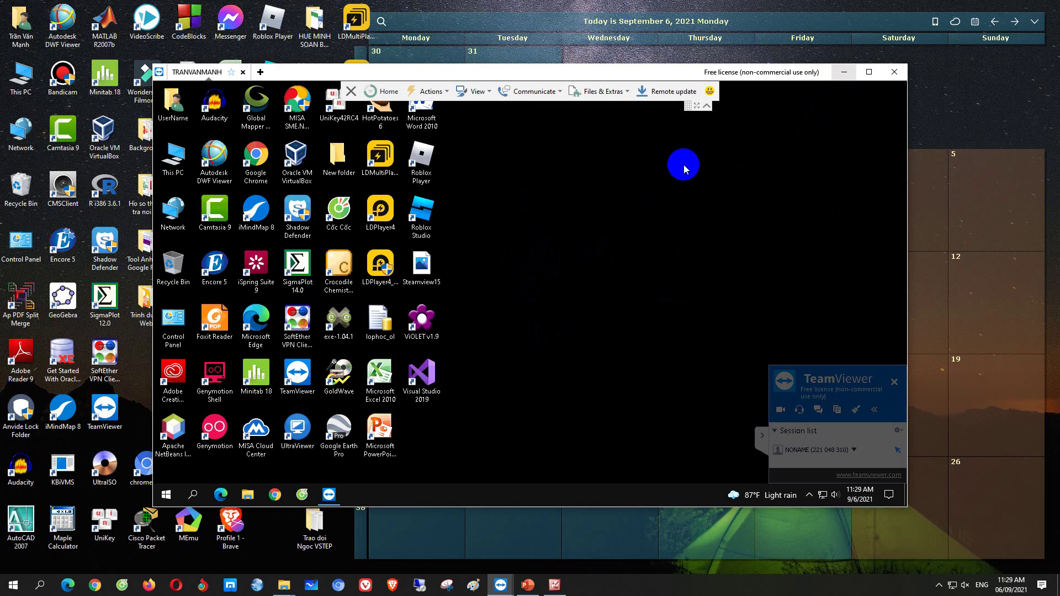
{"action": "left_click", "coordinate": [708, 107]}
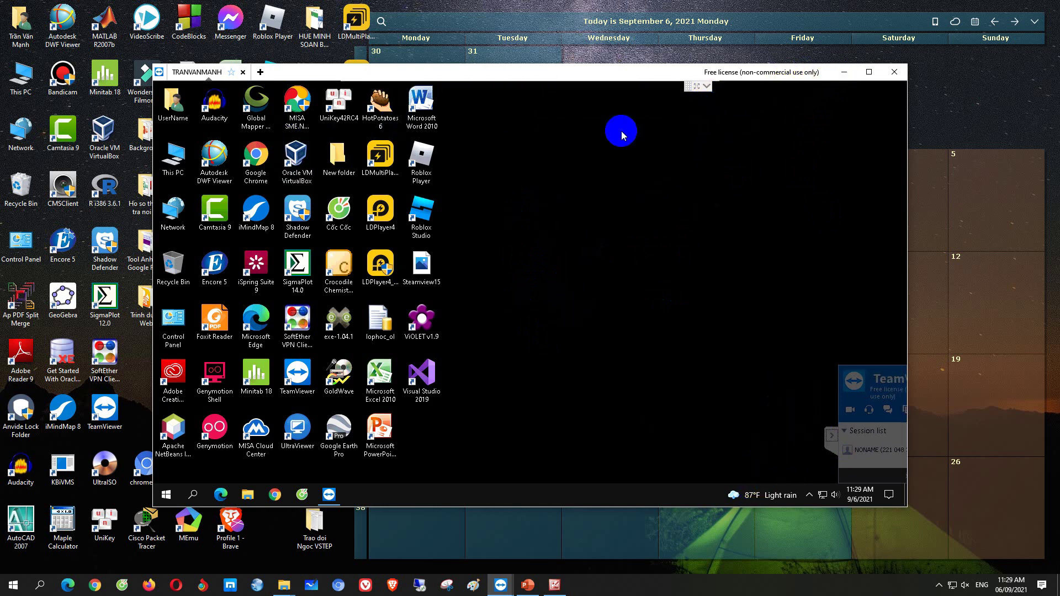
{"action": "left_click", "coordinate": [709, 87]}
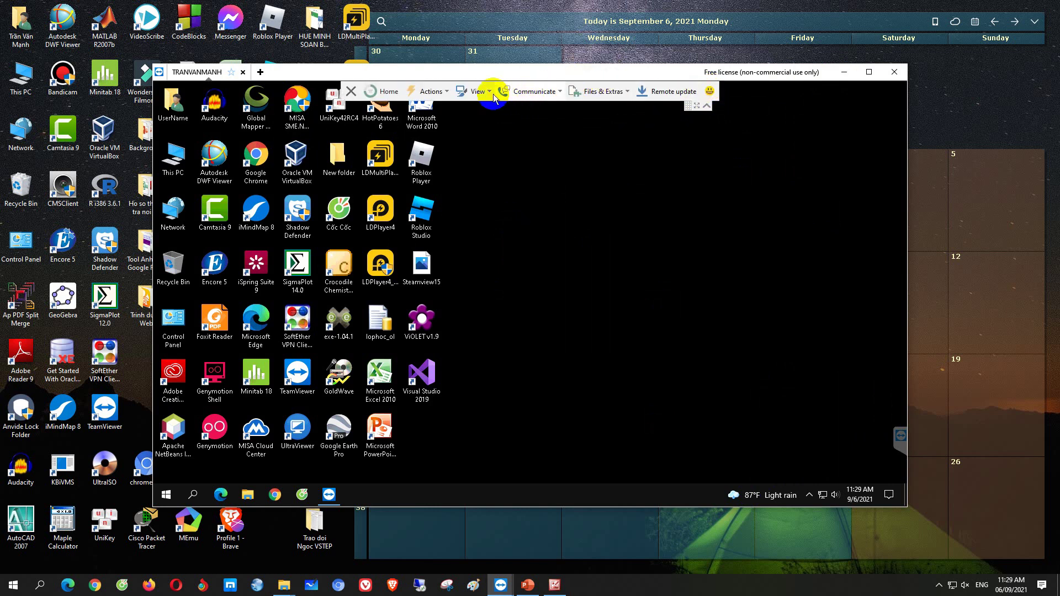
Browse the session view options, then hide the session and return to TeamViewer's main window
{"action": "left_click", "coordinate": [442, 92]}
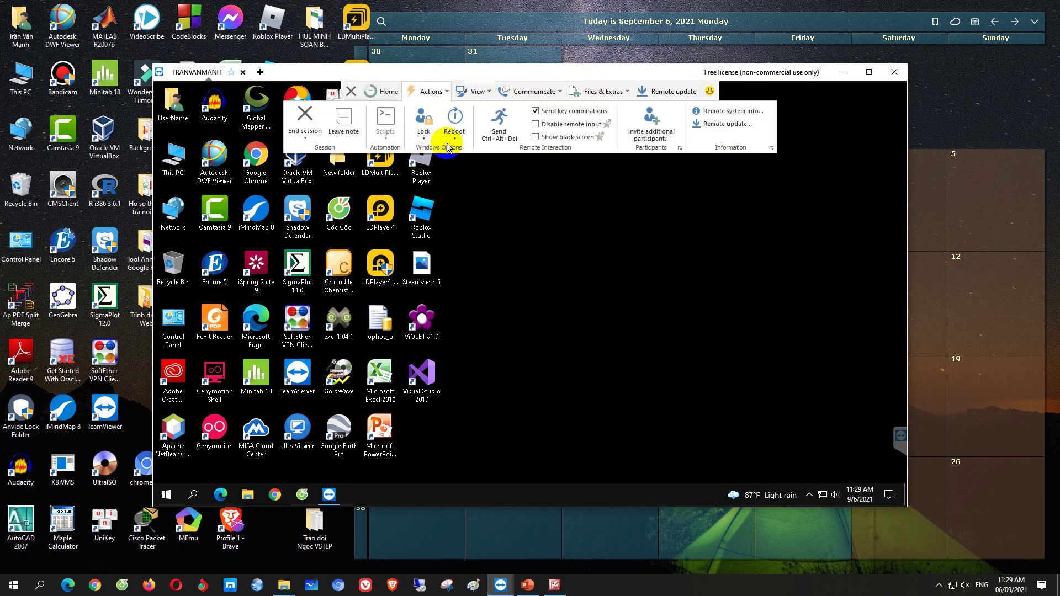
{"action": "left_click", "coordinate": [491, 94]}
{"action": "left_click", "coordinate": [489, 93]}
{"action": "left_click", "coordinate": [486, 91]}
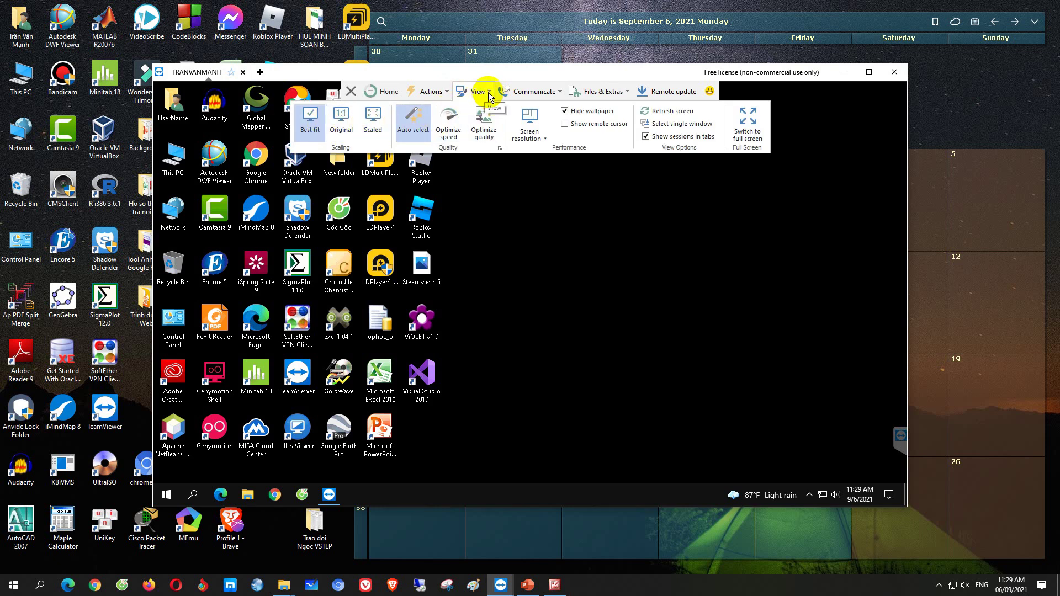
{"action": "left_click", "coordinate": [489, 94]}
{"action": "left_click", "coordinate": [829, 123]}
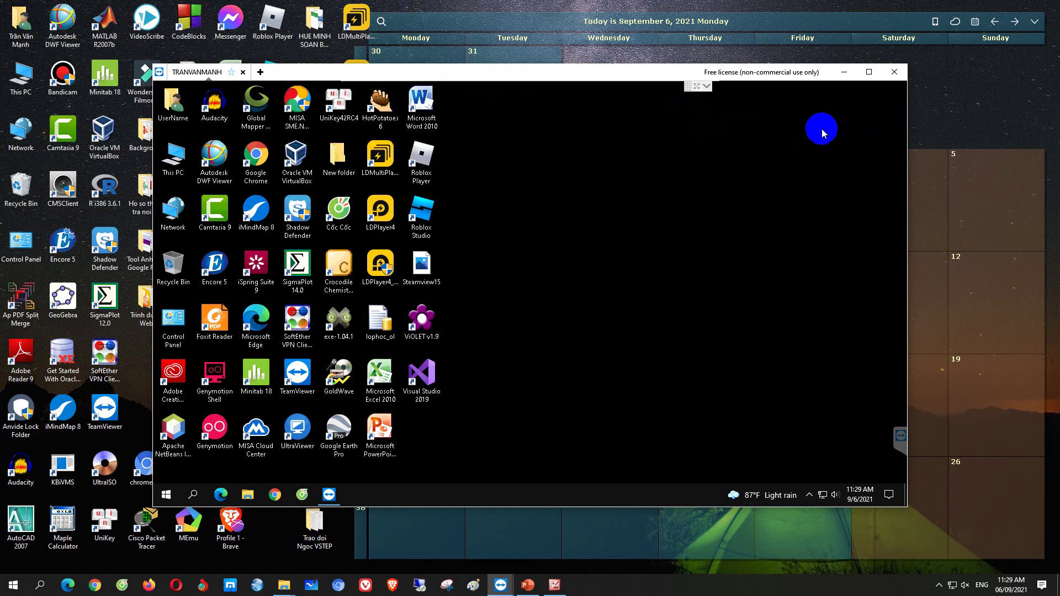
{"action": "left_click", "coordinate": [846, 73]}
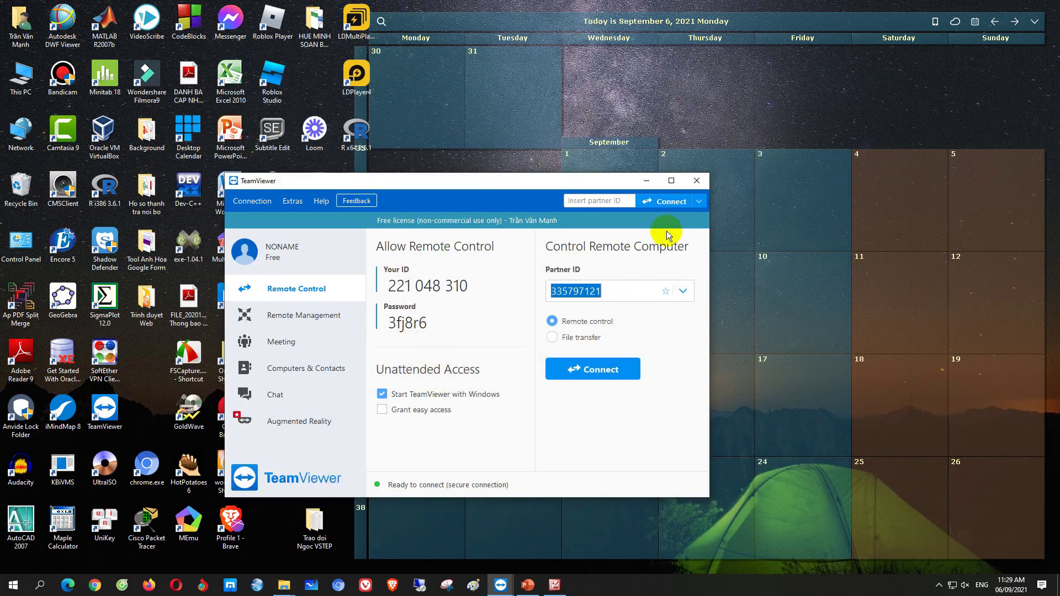
Reposition the main window and open the personal password settings from the Password field
{"action": "left_click_drag", "start_coordinate": [454, 180], "coordinate": [456, 131]}
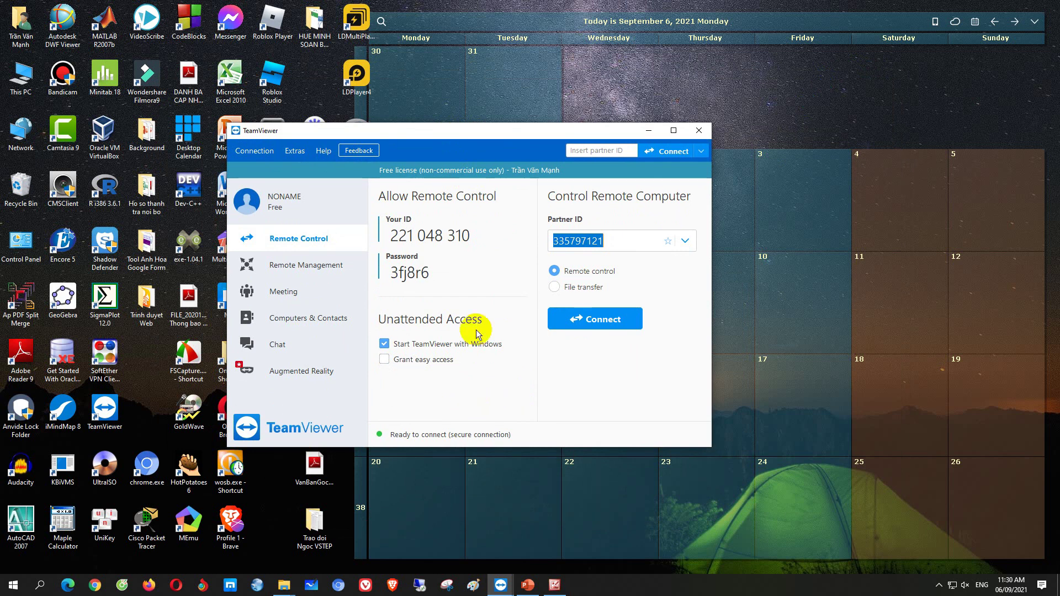
{"action": "left_click_drag", "start_coordinate": [402, 135], "coordinate": [406, 149]}
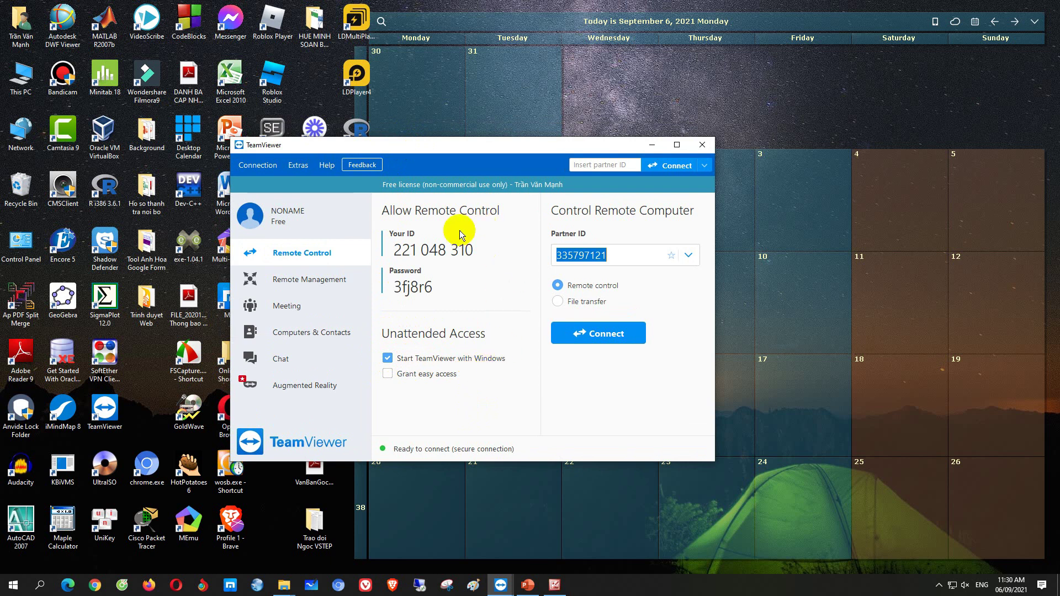
{"action": "mouse_move", "coordinate": [444, 297]}
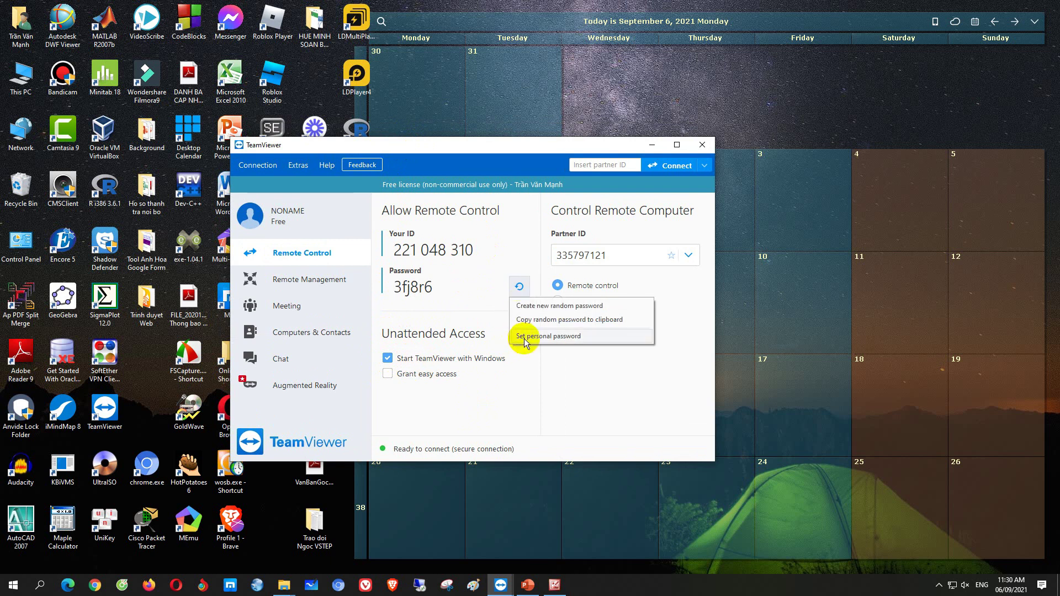
{"action": "left_click", "coordinate": [524, 338]}
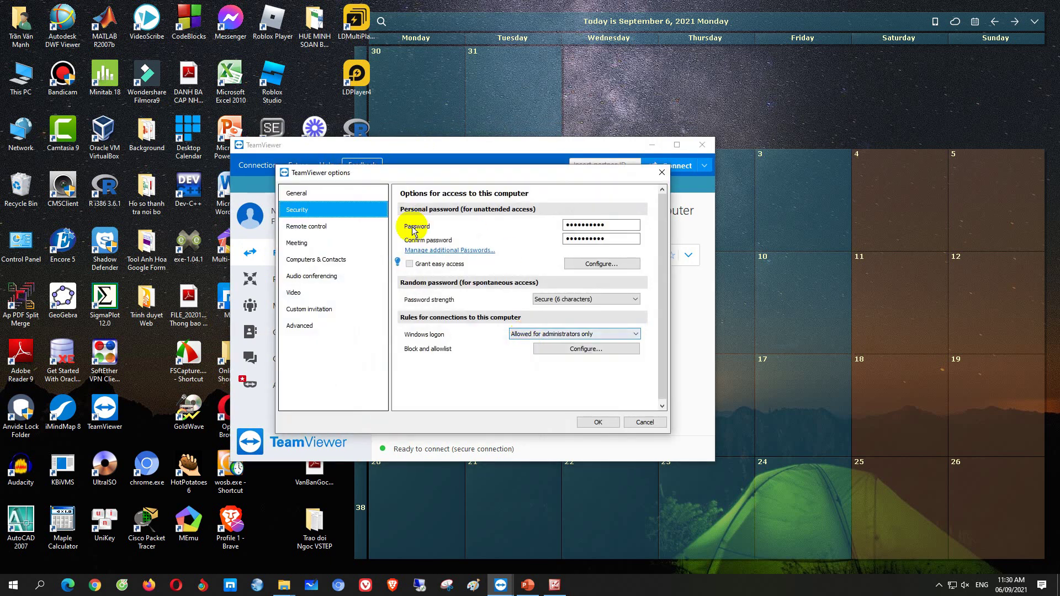
Enter and confirm the personal password, with Windows logon allowed for administrators only
{"action": "left_click_drag", "start_coordinate": [631, 225], "coordinate": [545, 225]}
{"action": "left_click_drag", "start_coordinate": [620, 240], "coordinate": [554, 244]}
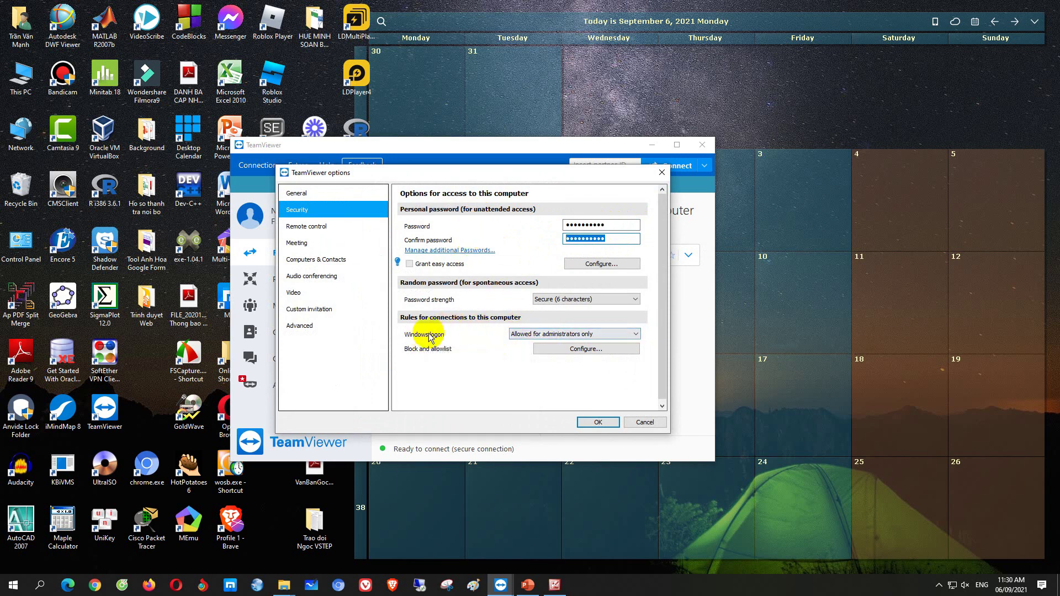
{"action": "left_click", "coordinate": [554, 335]}
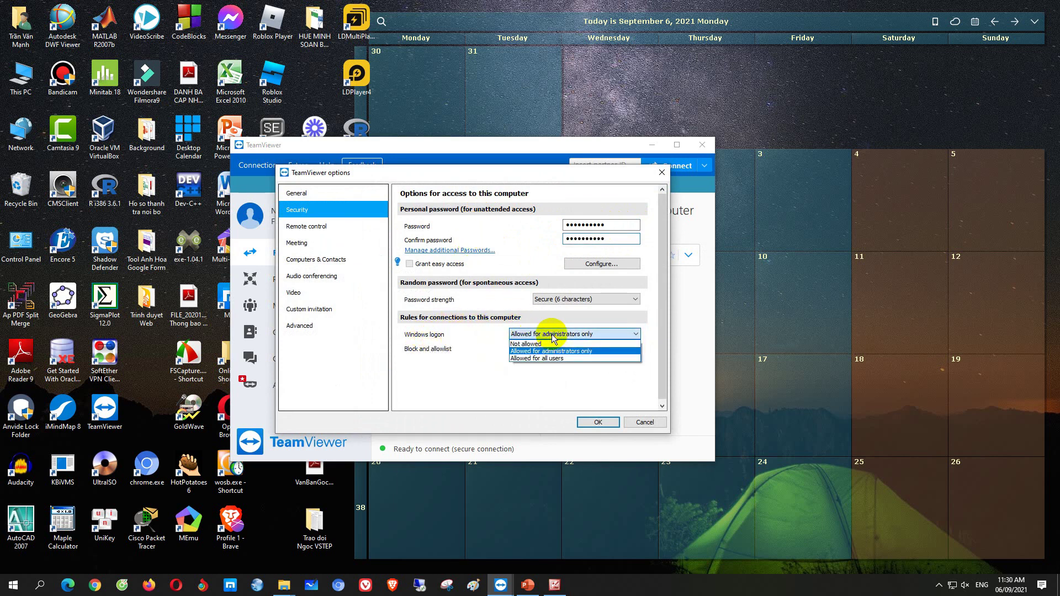
{"action": "left_click", "coordinate": [549, 353]}
{"action": "left_click", "coordinate": [549, 332]}
{"action": "left_click", "coordinate": [548, 360]}
{"action": "left_click", "coordinate": [560, 335]}
{"action": "left_click", "coordinate": [561, 351]}
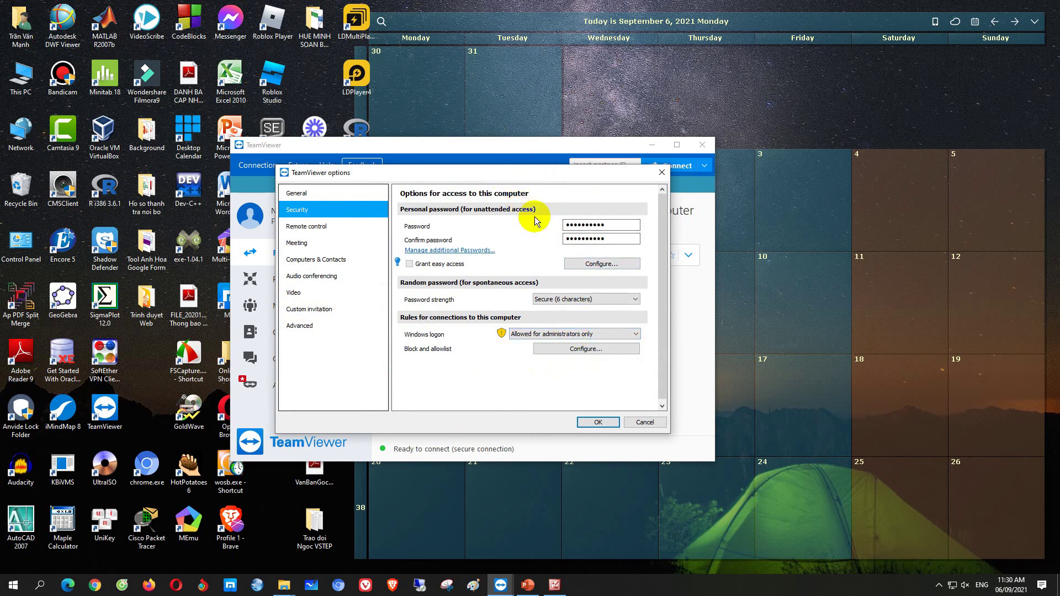
{"action": "left_click_drag", "start_coordinate": [478, 181], "coordinate": [711, 122]}
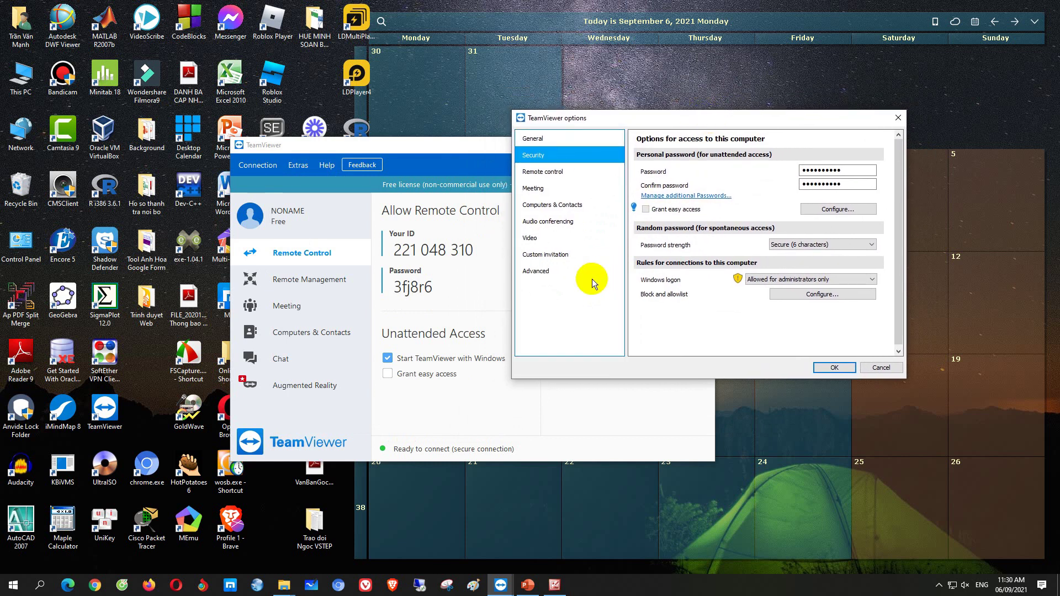
In Advanced options, set Check for new version to Never and No automatic updates, then OK
{"action": "left_click", "coordinate": [547, 275]}
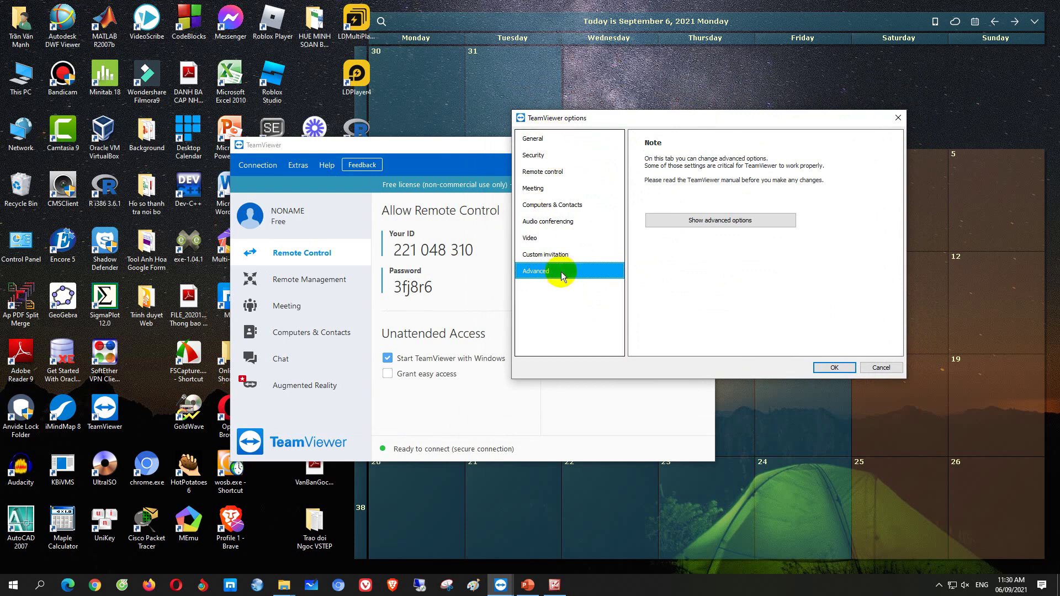
{"action": "left_click", "coordinate": [714, 224]}
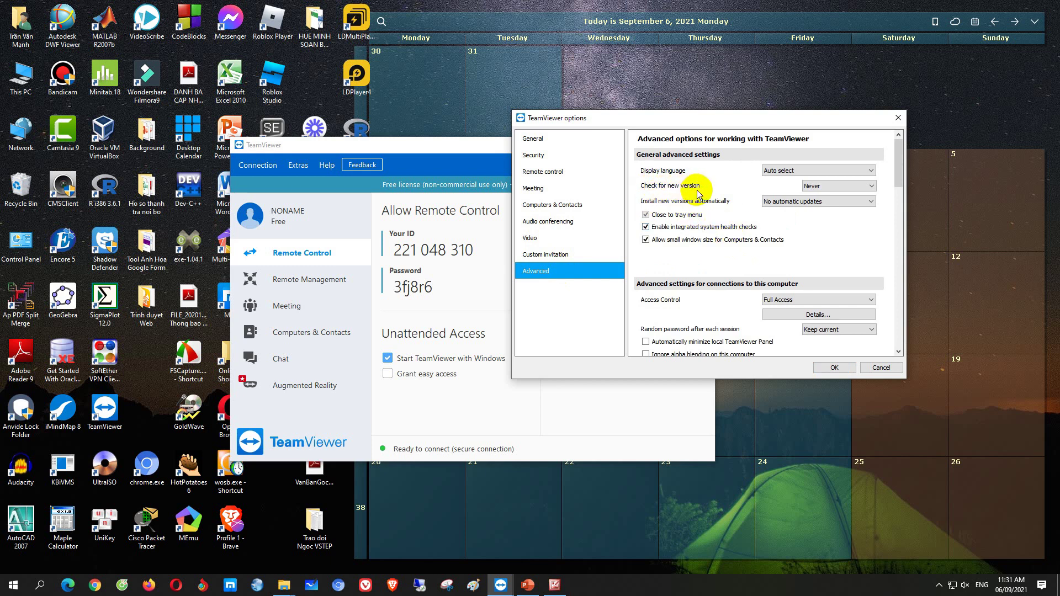
{"action": "left_click", "coordinate": [828, 186]}
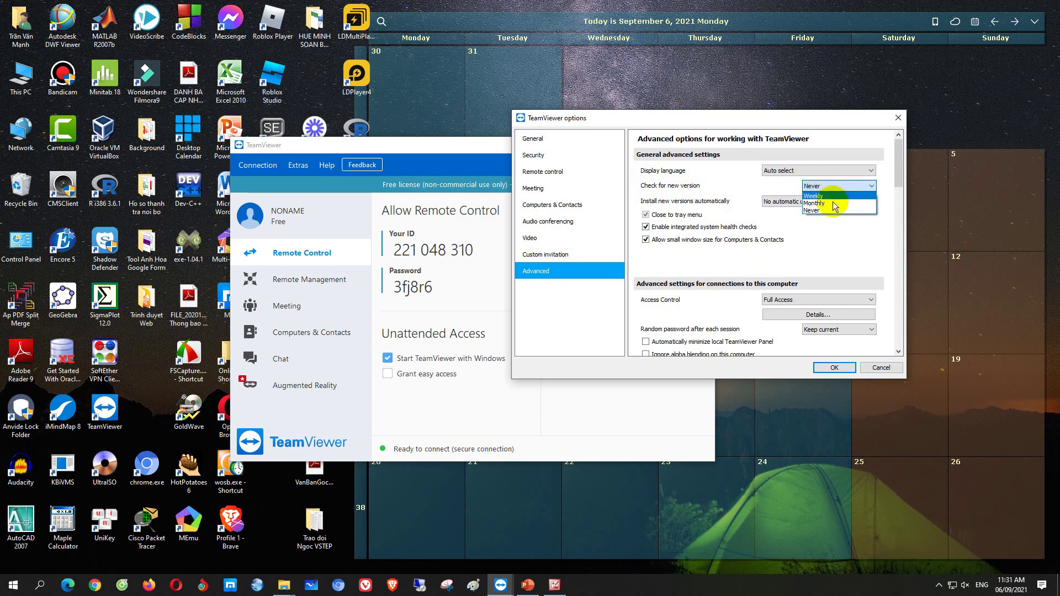
{"action": "left_click", "coordinate": [836, 210]}
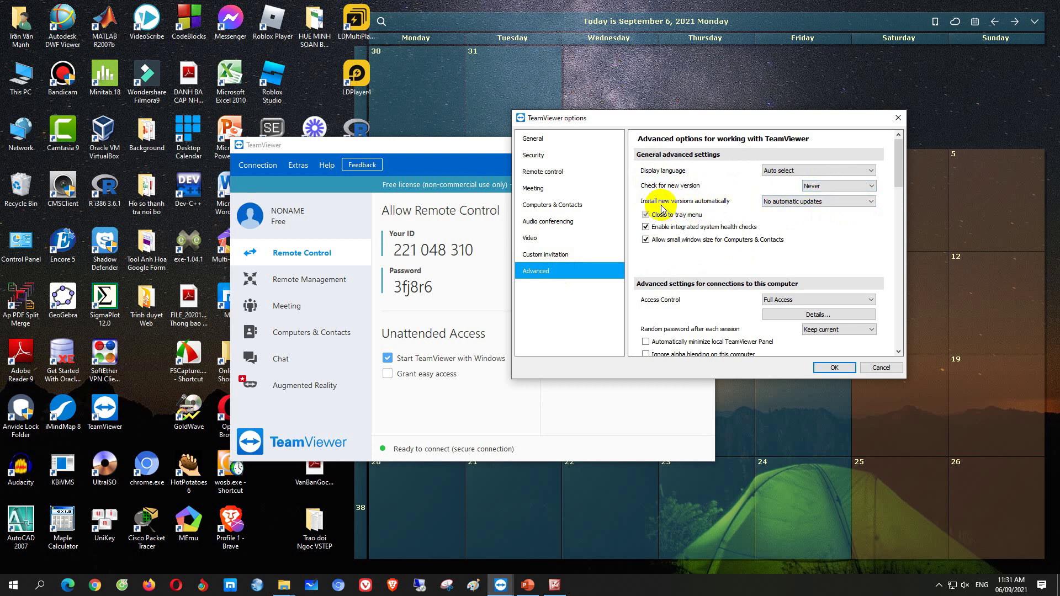
{"action": "left_click", "coordinate": [787, 202]}
{"action": "left_click", "coordinate": [799, 216]}
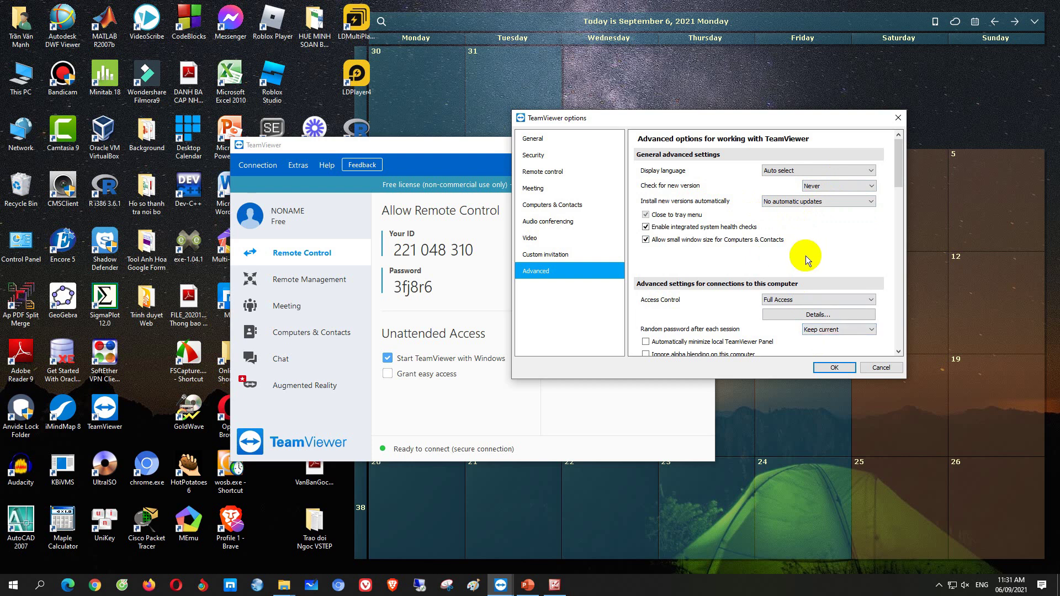
{"action": "left_click", "coordinate": [832, 368]}
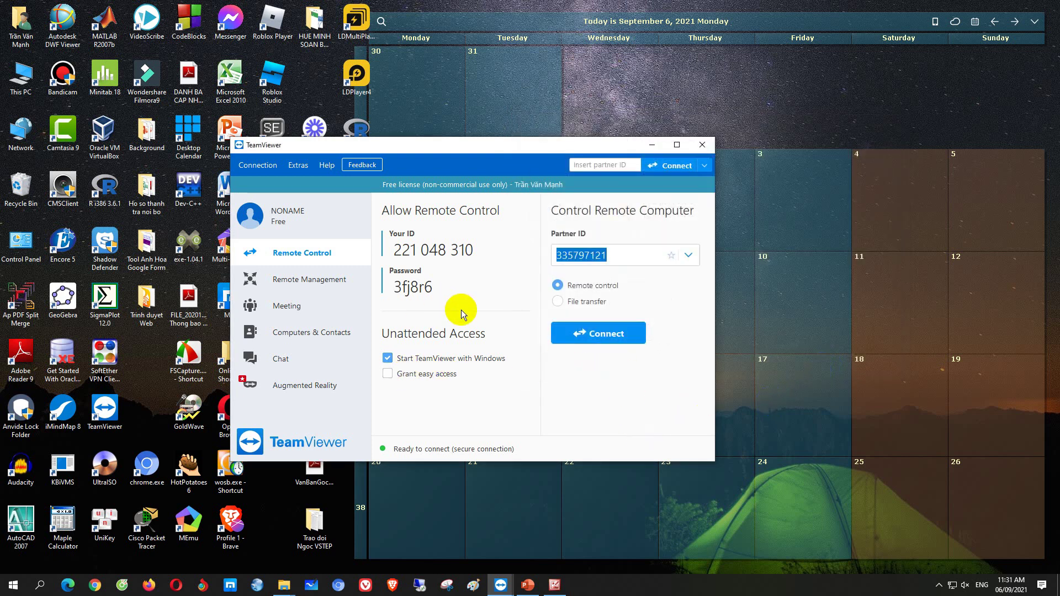
{"action": "left_click", "coordinate": [312, 172]}
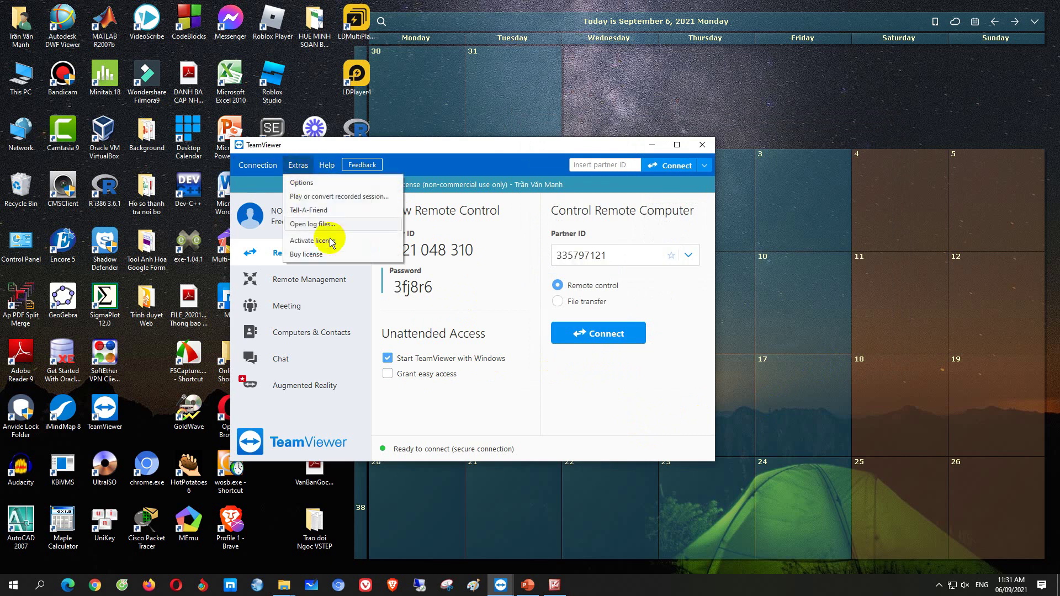
{"action": "left_click", "coordinate": [313, 183]}
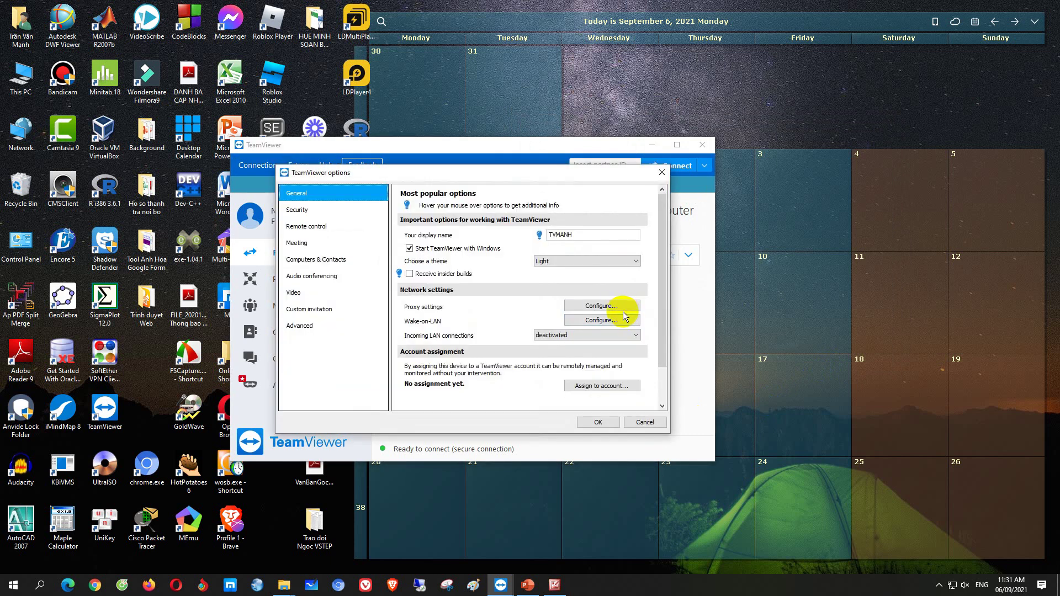
{"action": "left_click", "coordinate": [302, 325]}
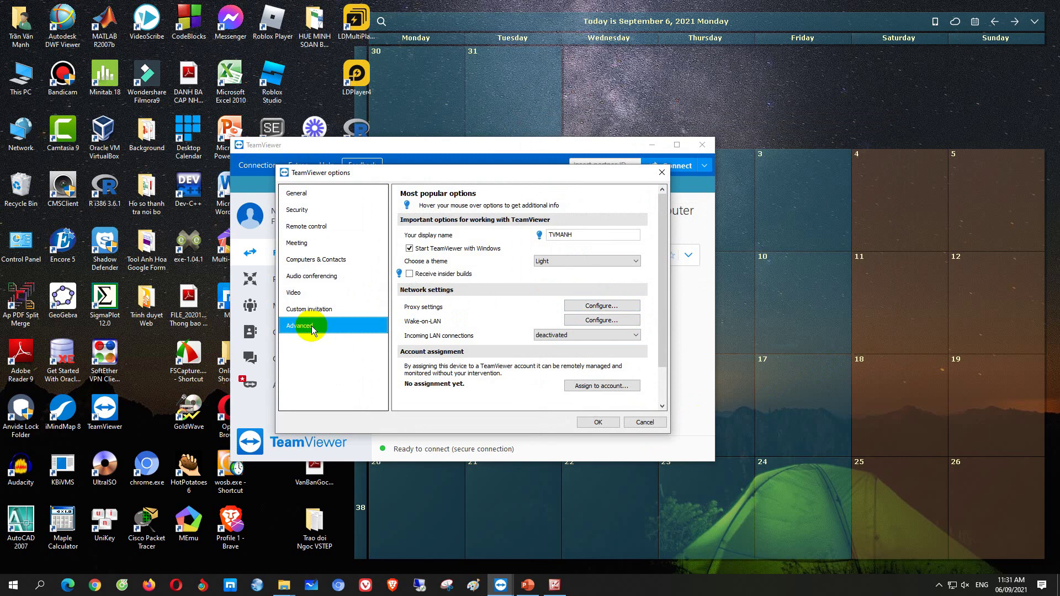
{"action": "left_click", "coordinate": [489, 271]}
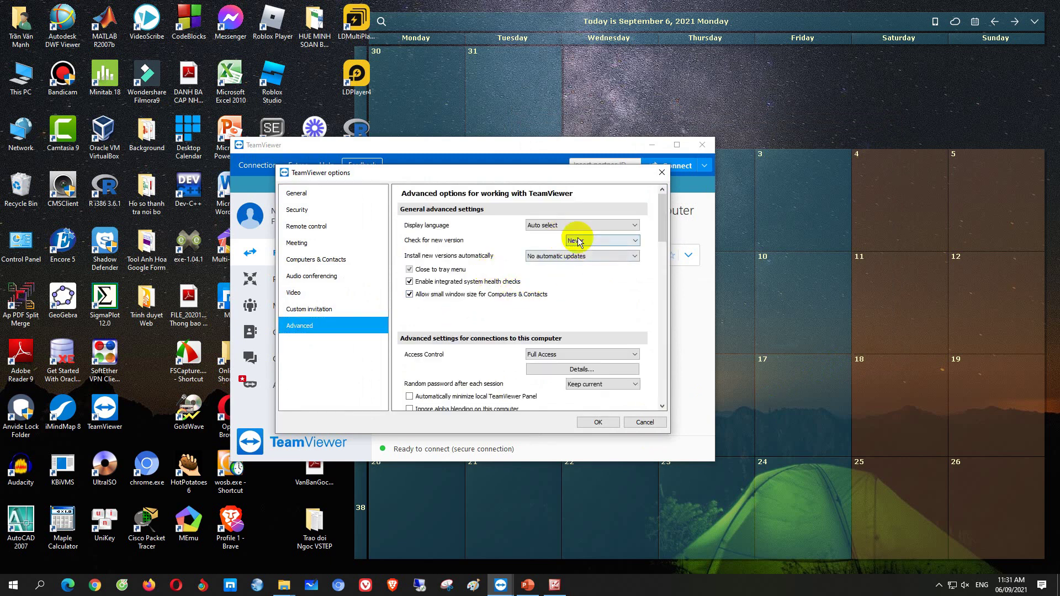
{"action": "left_click", "coordinate": [602, 423]}
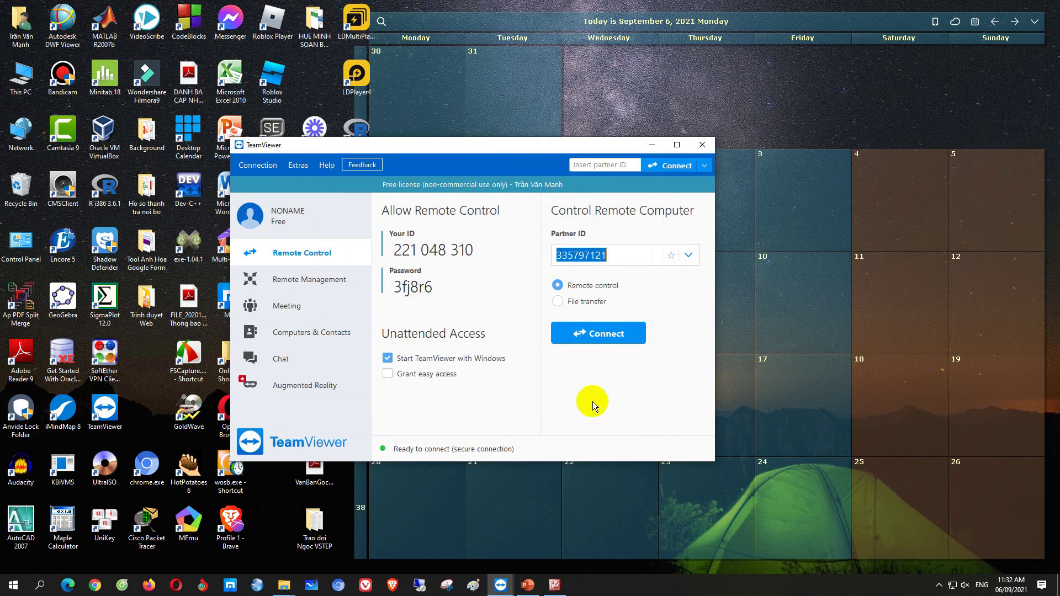
{"action": "left_click_drag", "start_coordinate": [493, 148], "coordinate": [509, 114]}
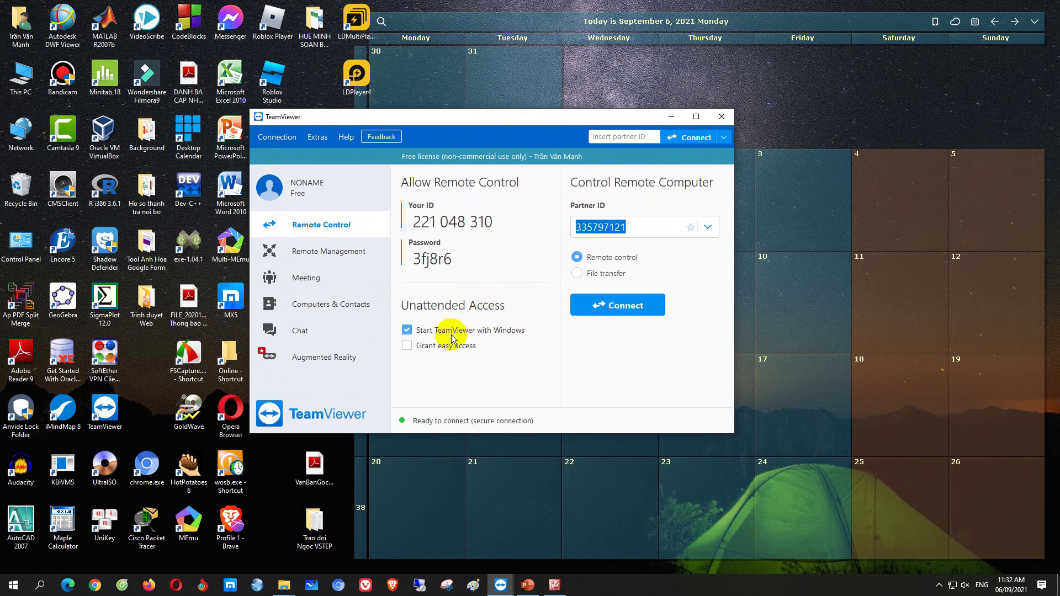
{"action": "left_click_drag", "start_coordinate": [497, 224], "coordinate": [408, 222]}
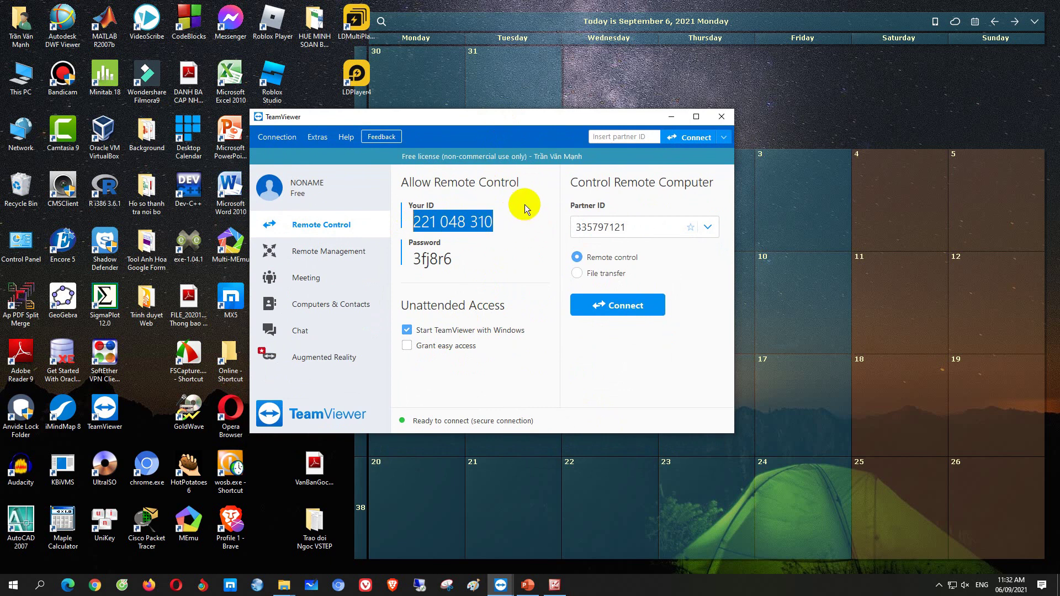
{"action": "left_click", "coordinate": [505, 227]}
{"action": "left_click_drag", "start_coordinate": [503, 224], "coordinate": [411, 224]}
{"action": "left_click_drag", "start_coordinate": [540, 117], "coordinate": [649, 117]}
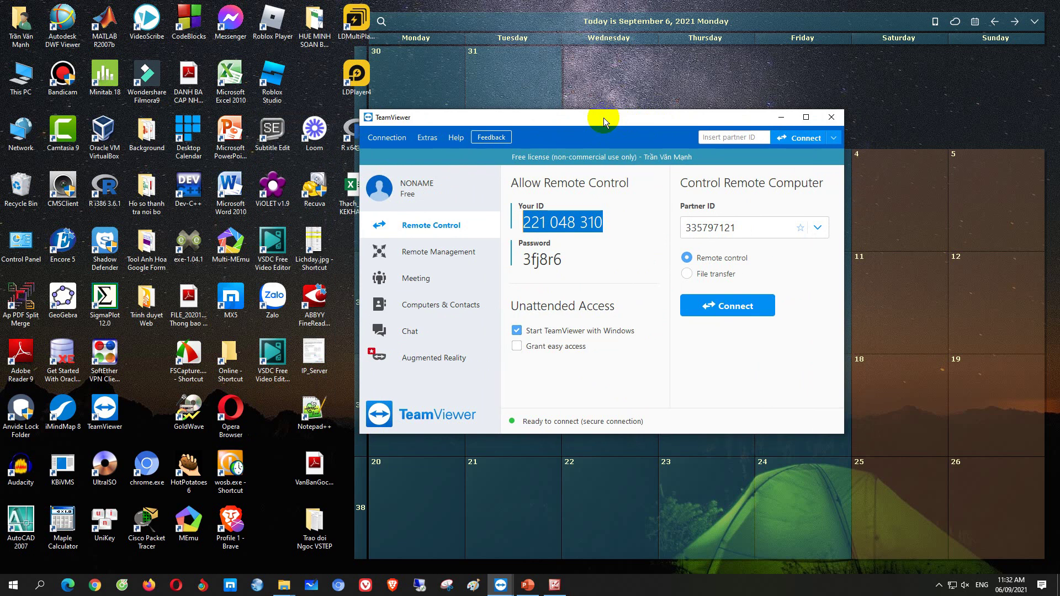
{"action": "left_click_drag", "start_coordinate": [604, 117], "coordinate": [598, 130]}
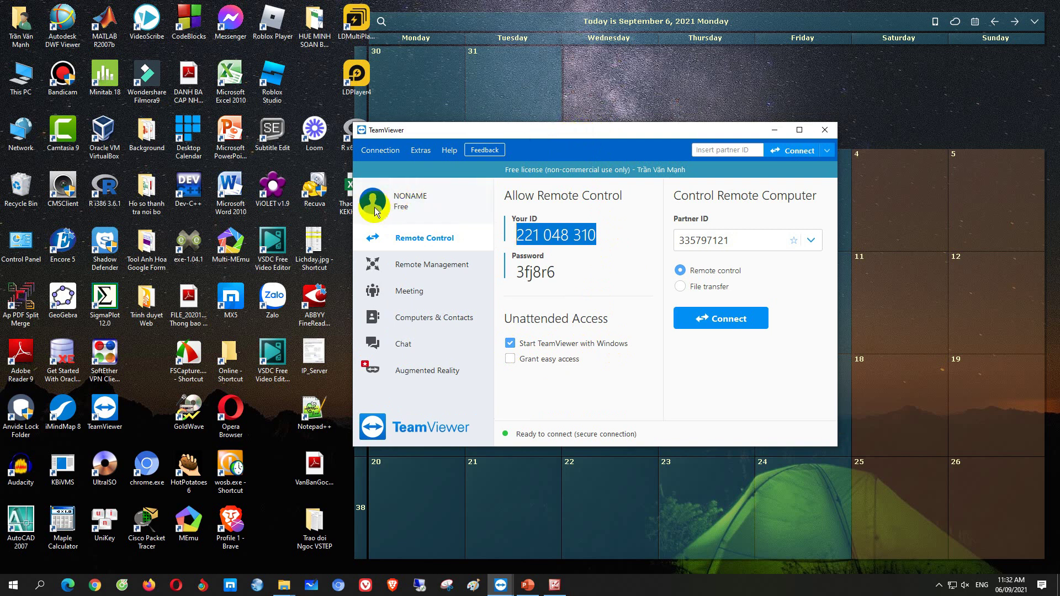
{"action": "left_click", "coordinate": [373, 209]}
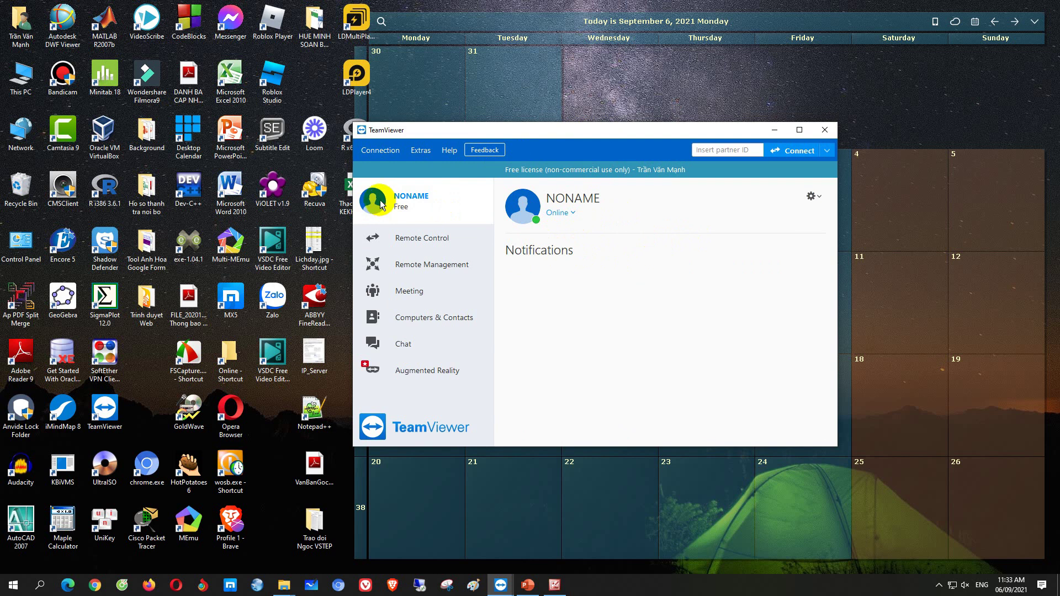
{"action": "left_click", "coordinate": [423, 240]}
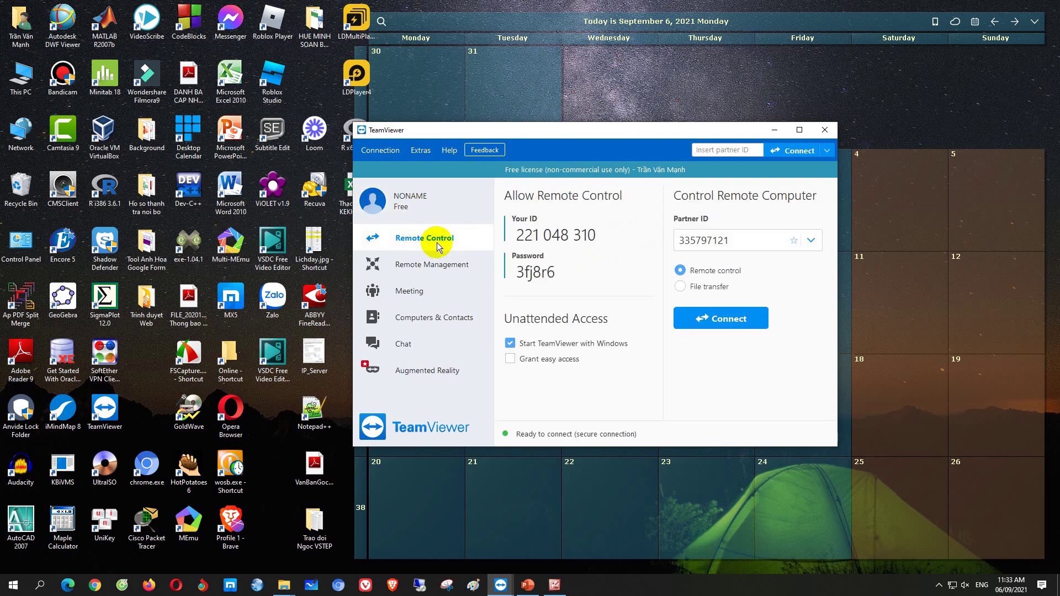
{"action": "left_click", "coordinate": [752, 245]}
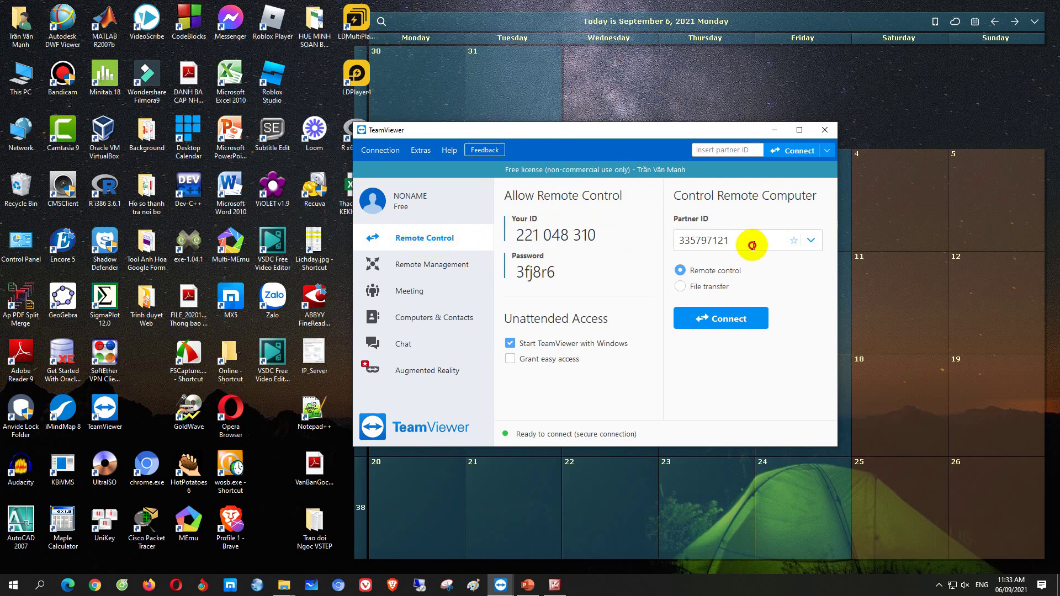
{"action": "double_click", "coordinate": [753, 245]}
{"action": "left_click", "coordinate": [735, 237]}
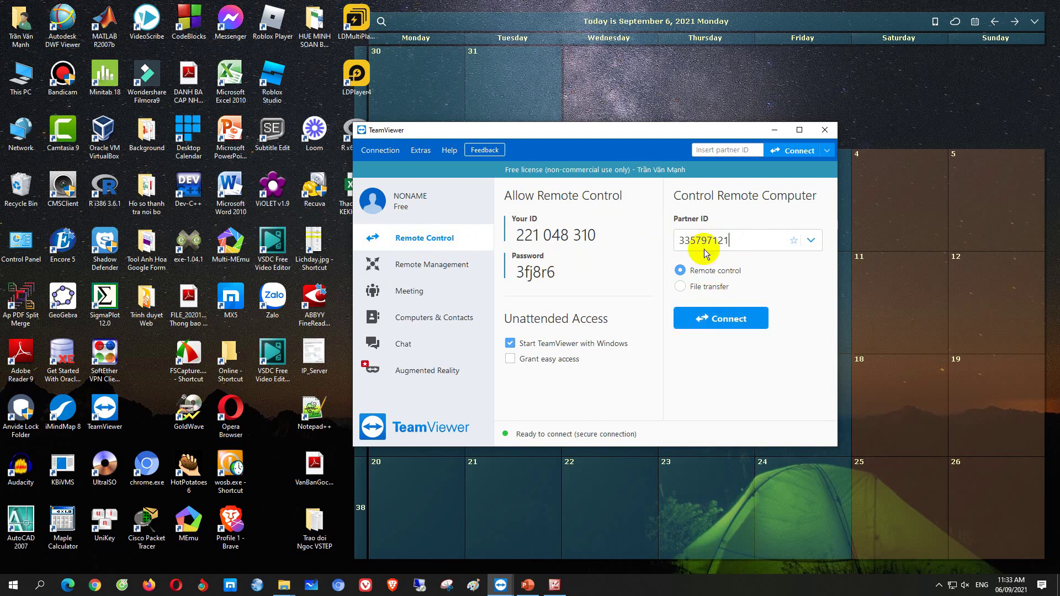
{"action": "left_click_drag", "start_coordinate": [634, 133], "coordinate": [618, 136]}
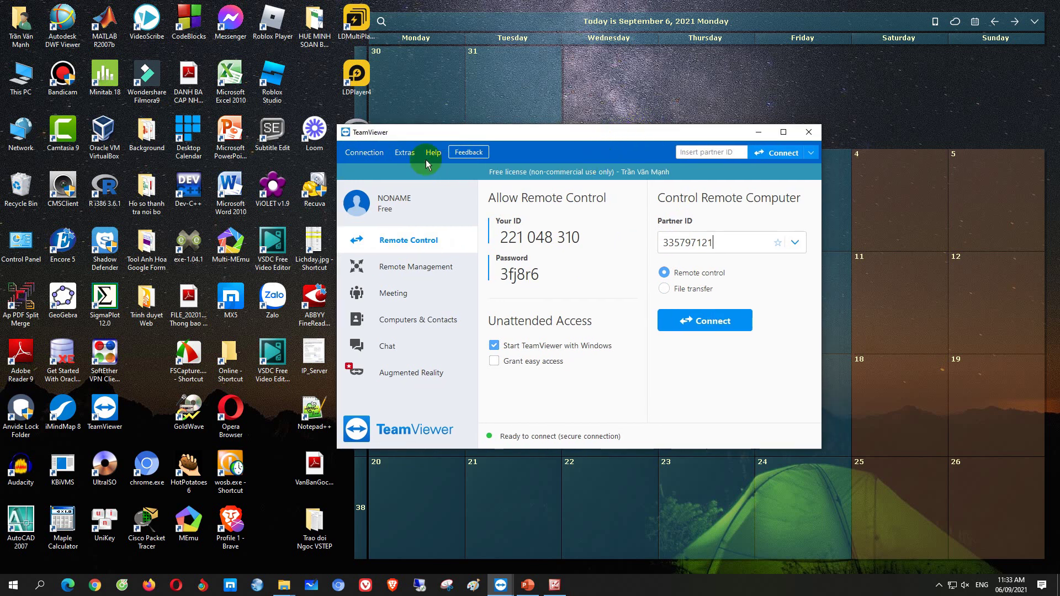
Reopen Options from the extra-commands menu, confirm the advanced update settings, and click OK
{"action": "left_click", "coordinate": [405, 153]}
{"action": "left_click", "coordinate": [408, 170]}
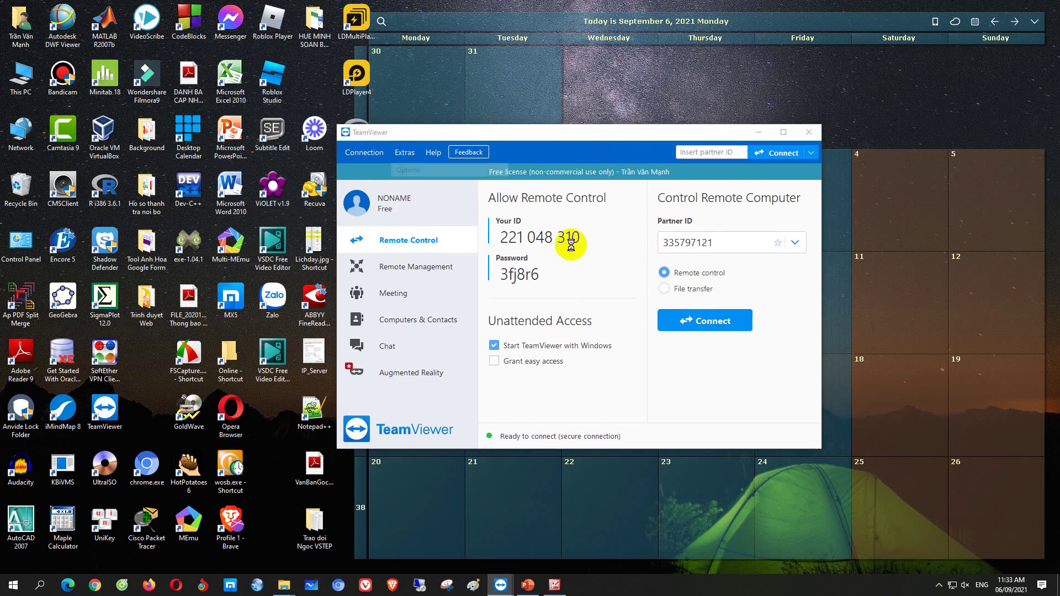
{"action": "left_click_drag", "start_coordinate": [586, 163], "coordinate": [623, 166]}
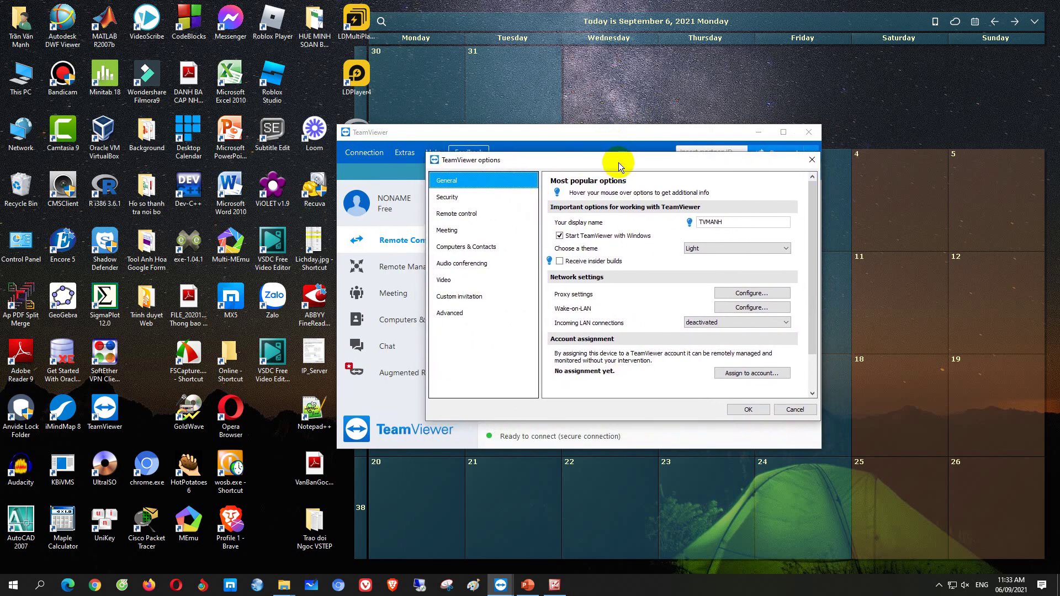
{"action": "left_click", "coordinate": [450, 313]}
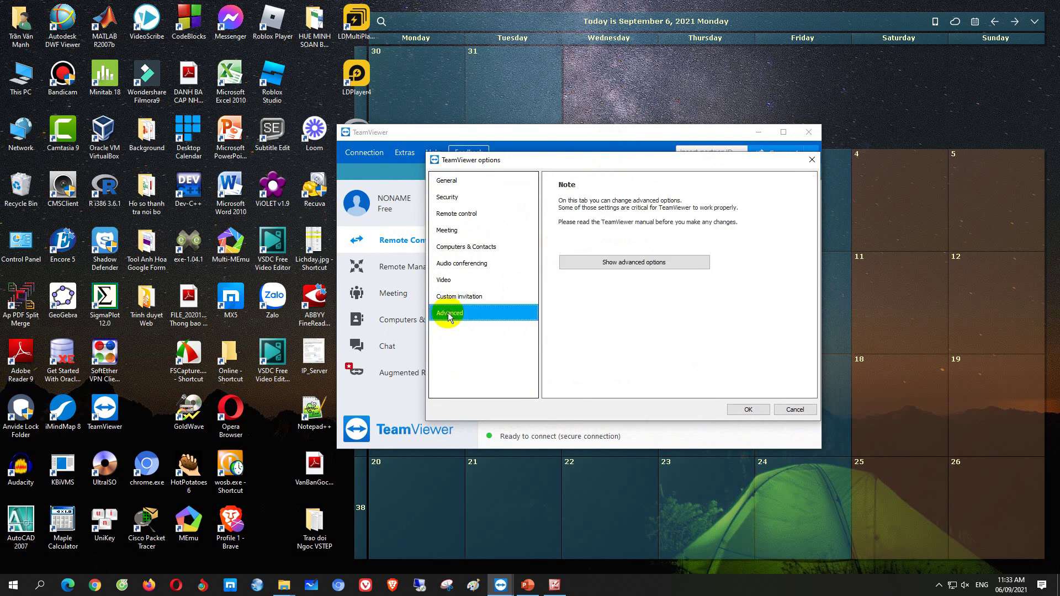
{"action": "left_click", "coordinate": [685, 264]}
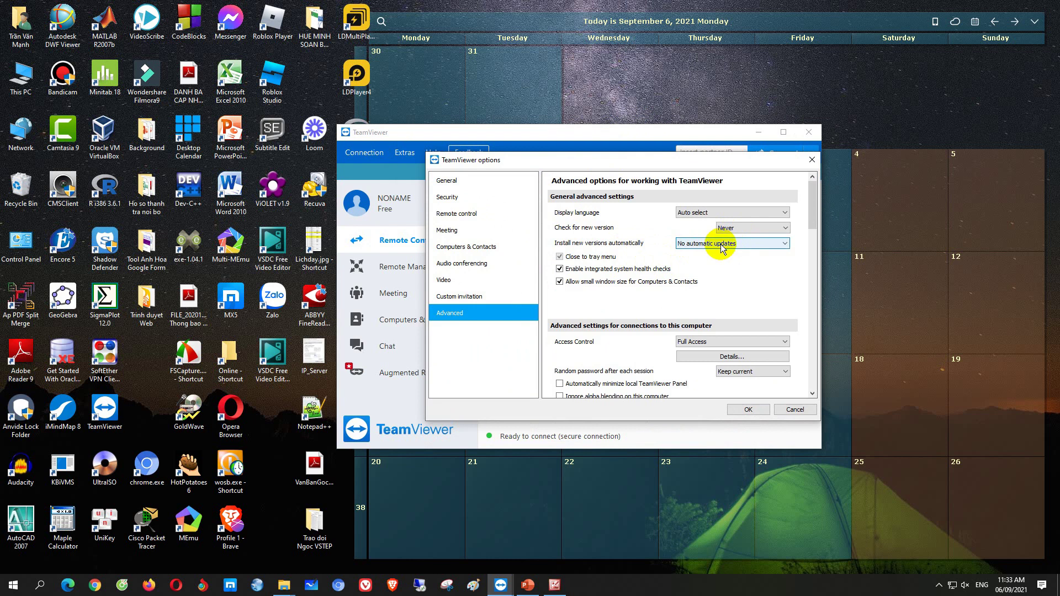
{"action": "left_click", "coordinate": [749, 411]}
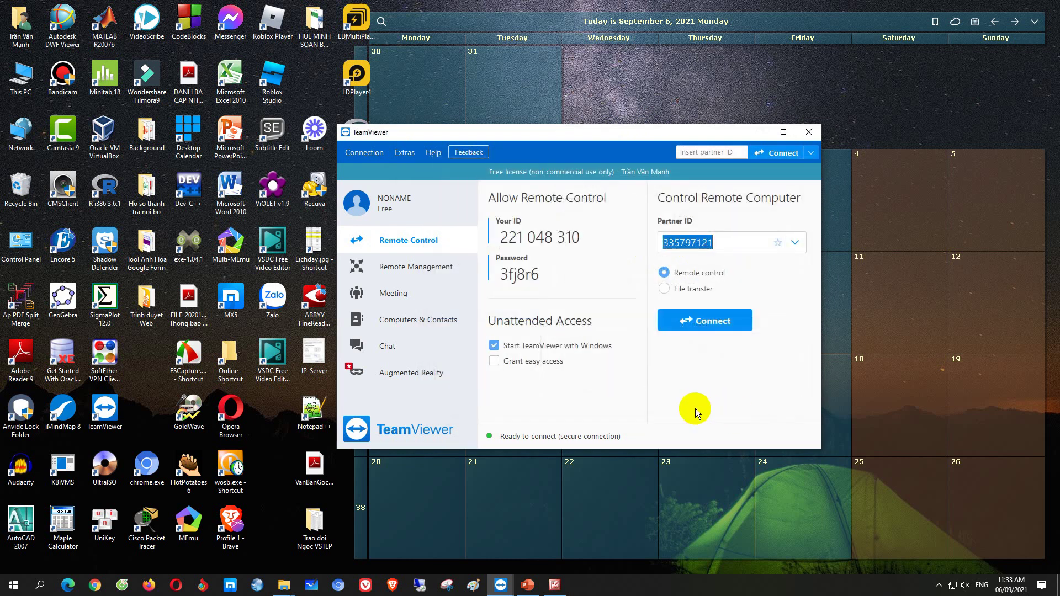
Connect to the partner computer, dismissing the Multiple connection prompt along the way
{"action": "left_click_drag", "start_coordinate": [638, 161], "coordinate": [575, 149]}
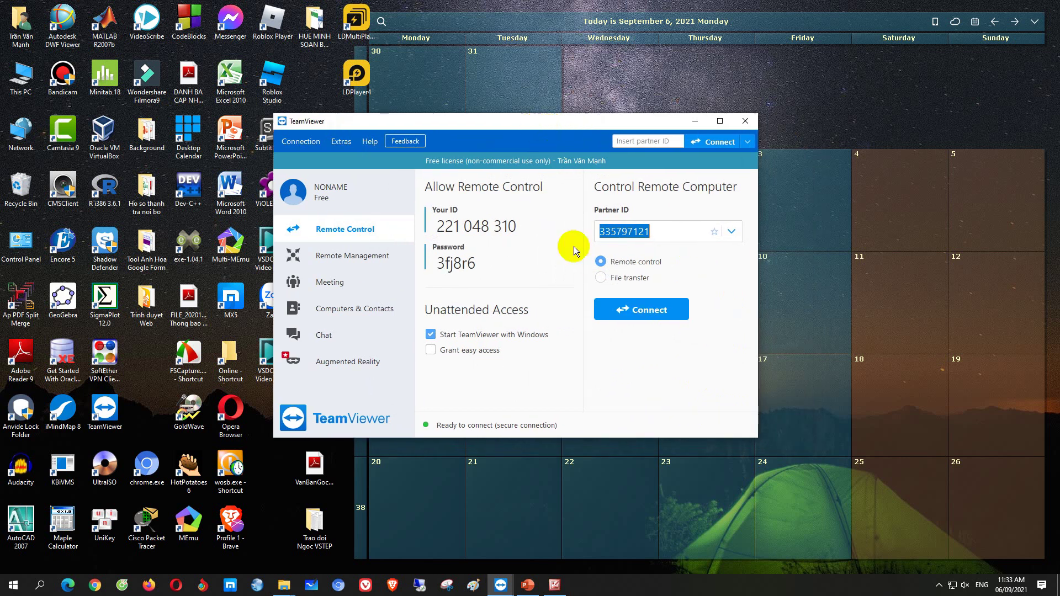
{"action": "left_click", "coordinate": [636, 311]}
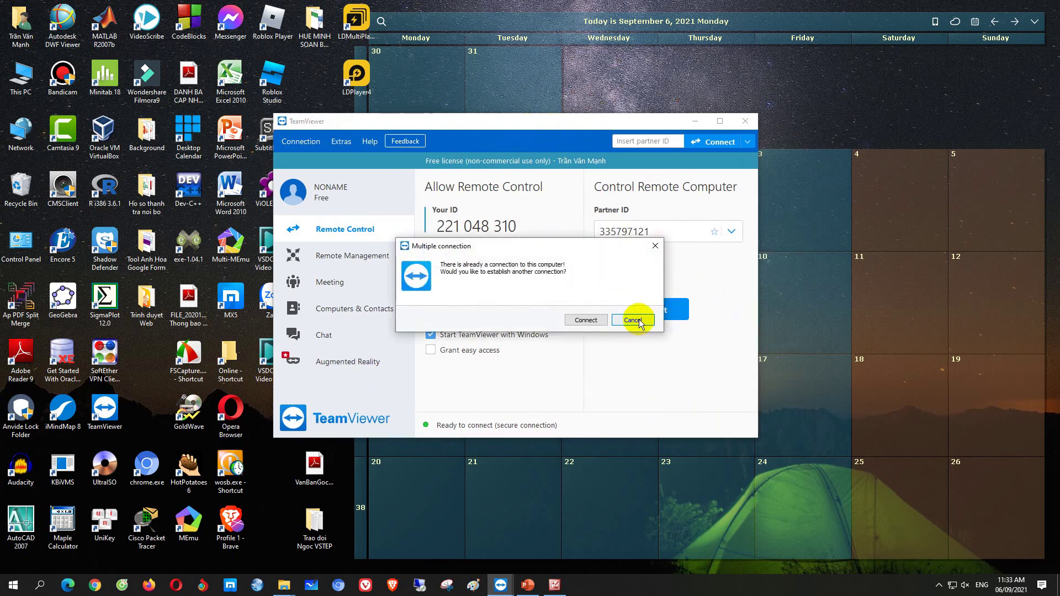
{"action": "left_click", "coordinate": [635, 322]}
{"action": "left_click", "coordinate": [639, 311]}
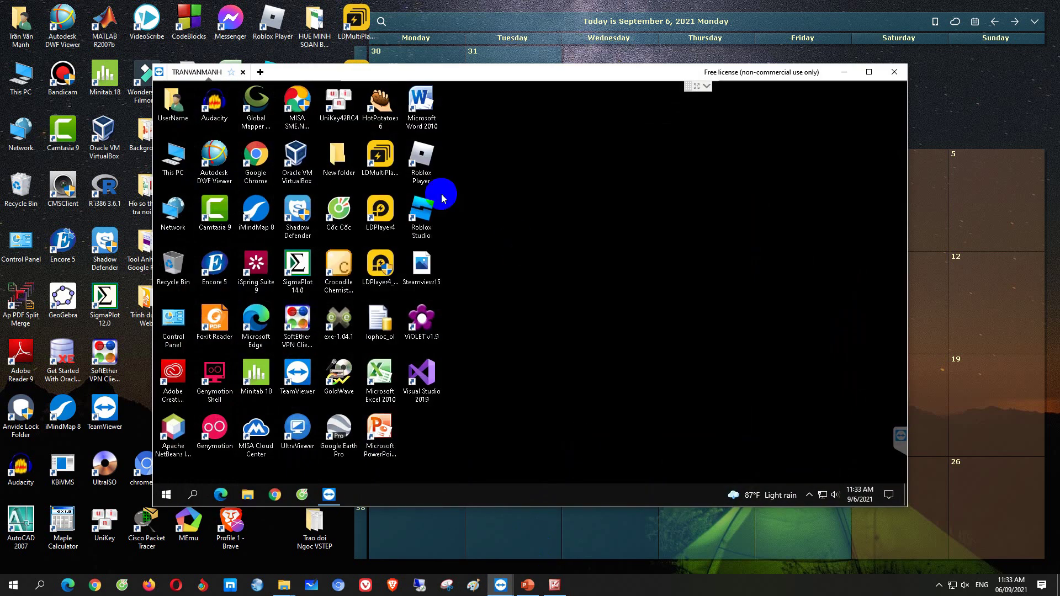
{"action": "mouse_move", "coordinate": [575, 71]}
{"action": "left_mouse_down"}
{"action": "mouse_move", "coordinate": [533, 66]}
{"action": "mouse_move", "coordinate": [559, 62]}
{"action": "left_mouse_up"}
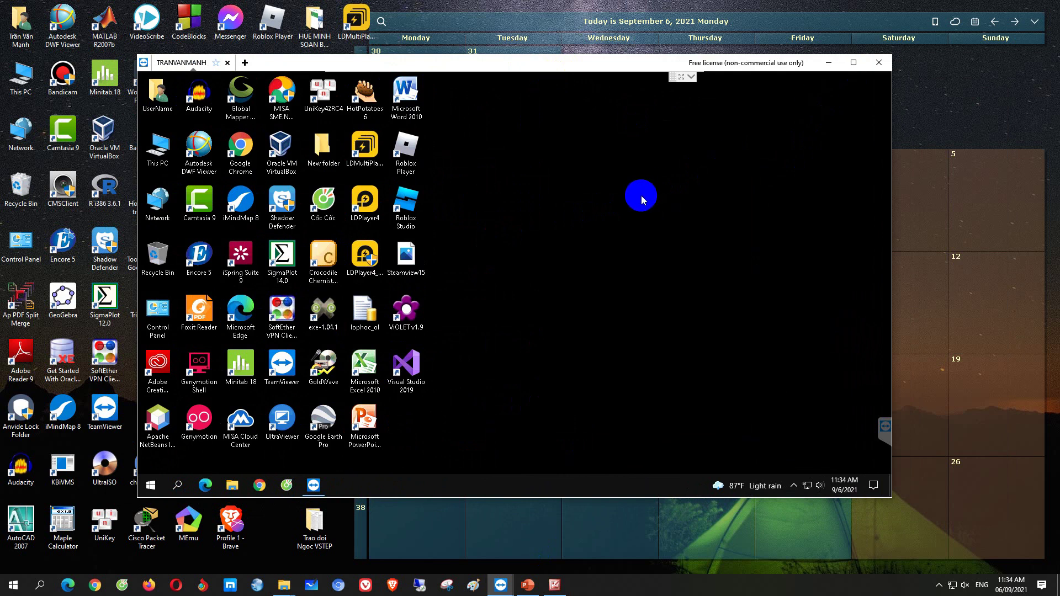
End the remote session, close TeamViewer's main window, and refresh the desktop
{"action": "left_click", "coordinate": [826, 63]}
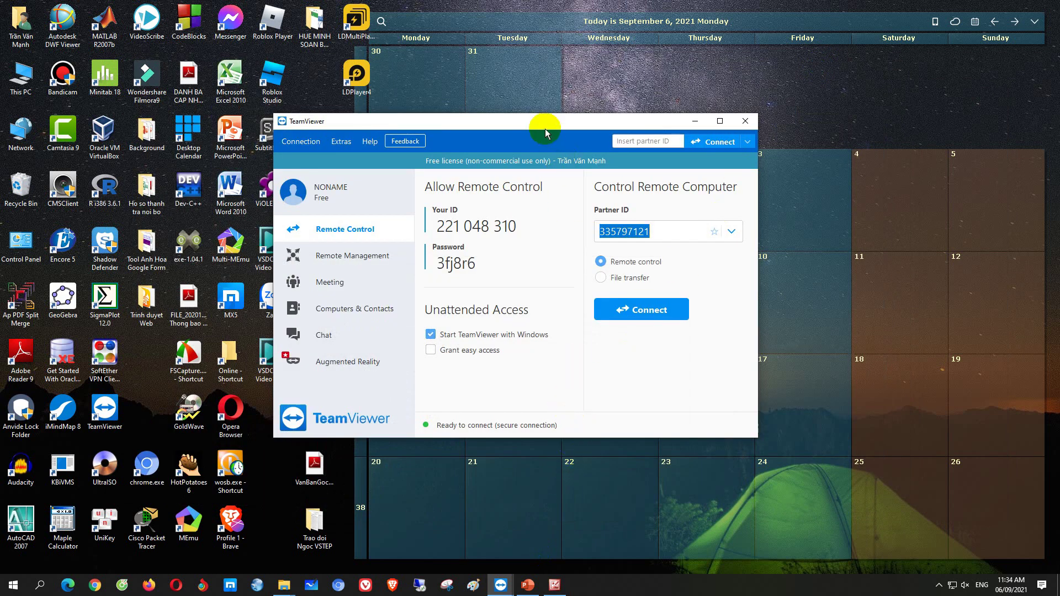
{"action": "left_click", "coordinate": [741, 123]}
{"action": "left_click", "coordinate": [501, 585]}
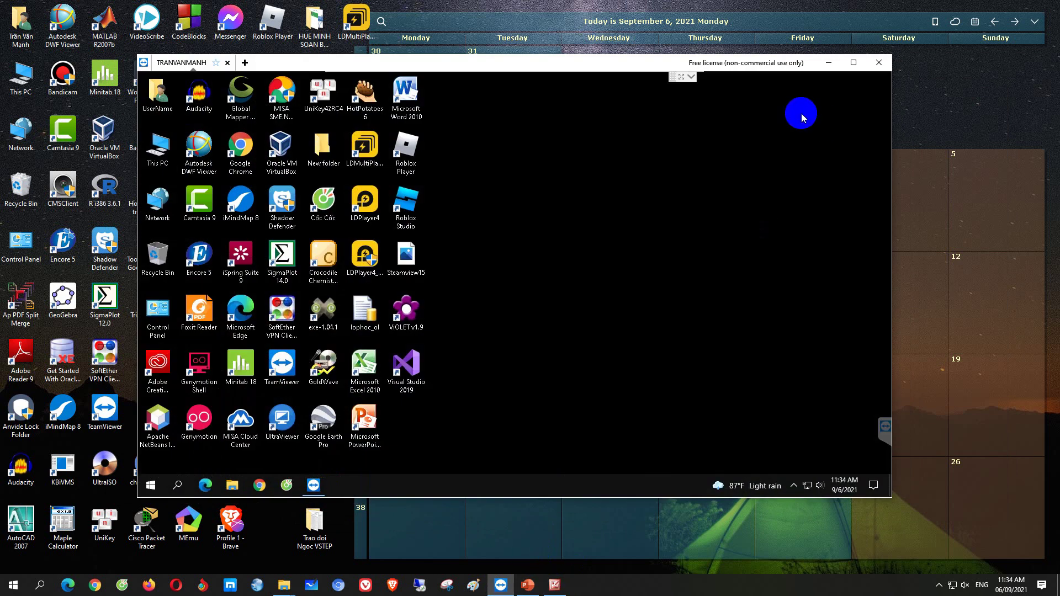
{"action": "left_click", "coordinate": [878, 64]}
{"action": "left_click", "coordinate": [644, 318]}
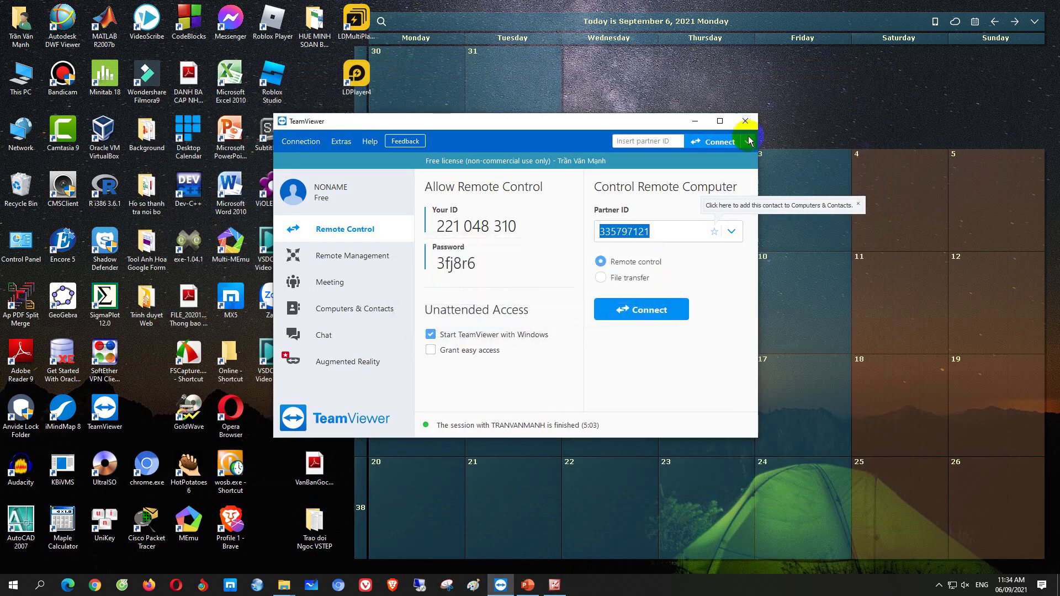
{"action": "left_click", "coordinate": [742, 124]}
{"action": "right_click", "coordinate": [668, 90]}
{"action": "left_click", "coordinate": [689, 114]}
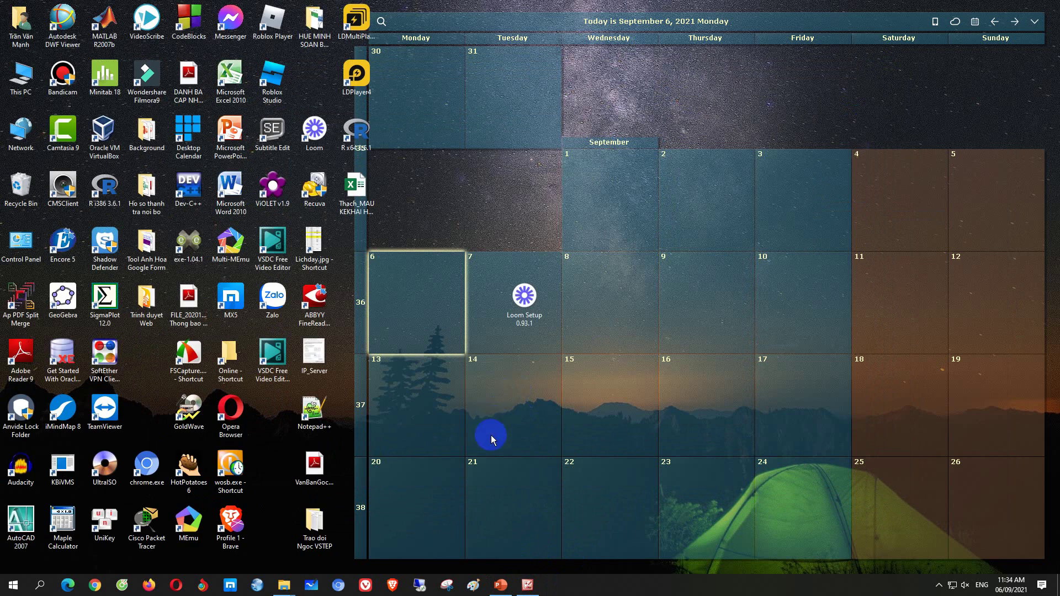
Open Programs and Features in Control Panel and select TeamViewer in the installed list
{"action": "double_click", "coordinate": [21, 243]}
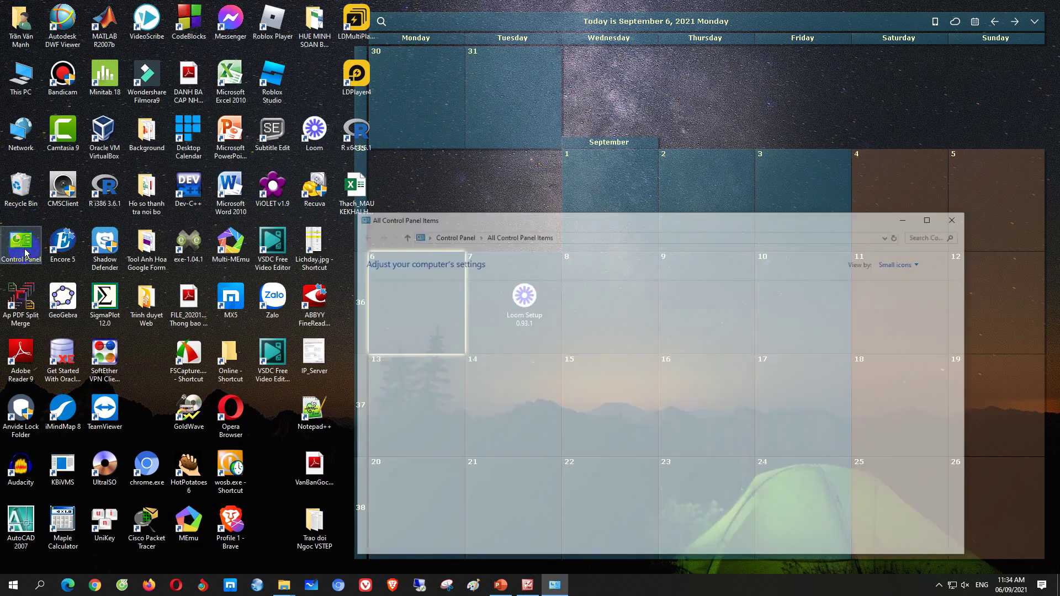
{"action": "left_click", "coordinate": [934, 217]}
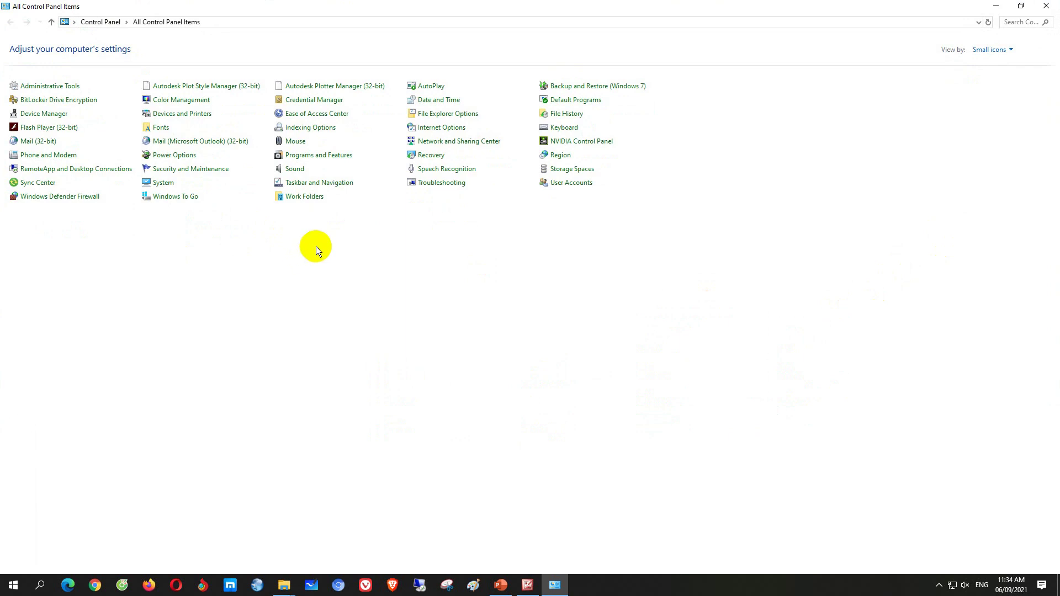
{"action": "left_click", "coordinate": [316, 155]}
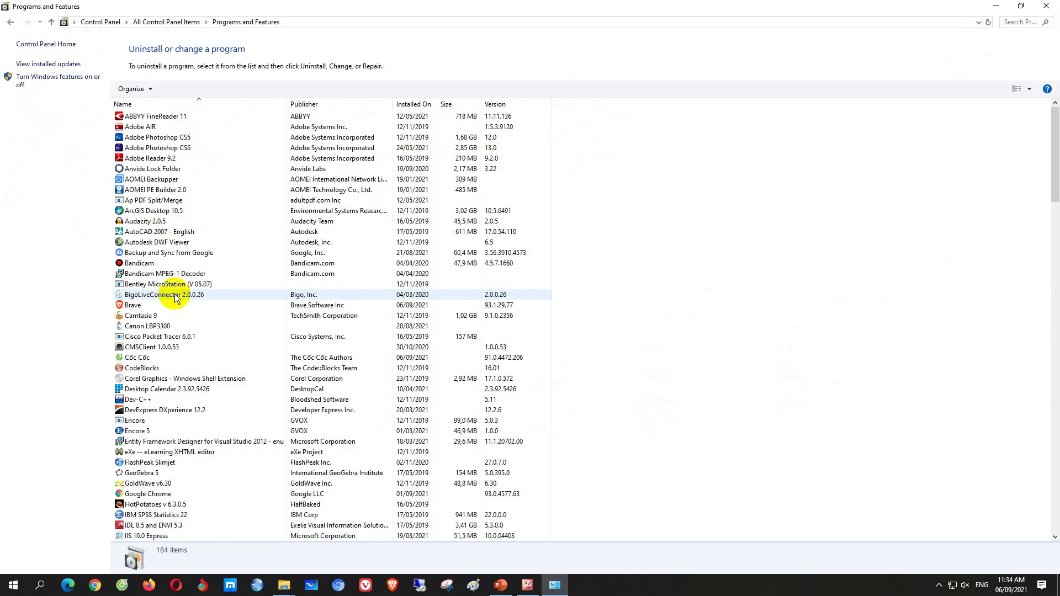
{"action": "scroll", "coordinate": [214, 449], "scroll_direction": "down", "scroll_amount": 3}
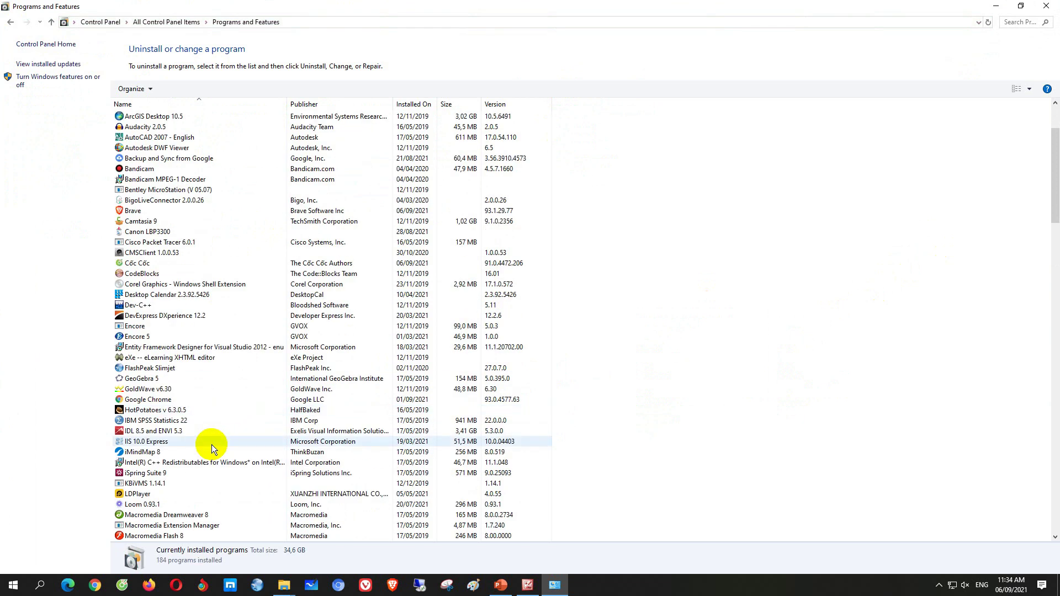
{"action": "scroll", "coordinate": [213, 448], "scroll_direction": "down", "scroll_amount": 6}
{"action": "scroll", "coordinate": [212, 450], "scroll_direction": "down", "scroll_amount": 1}
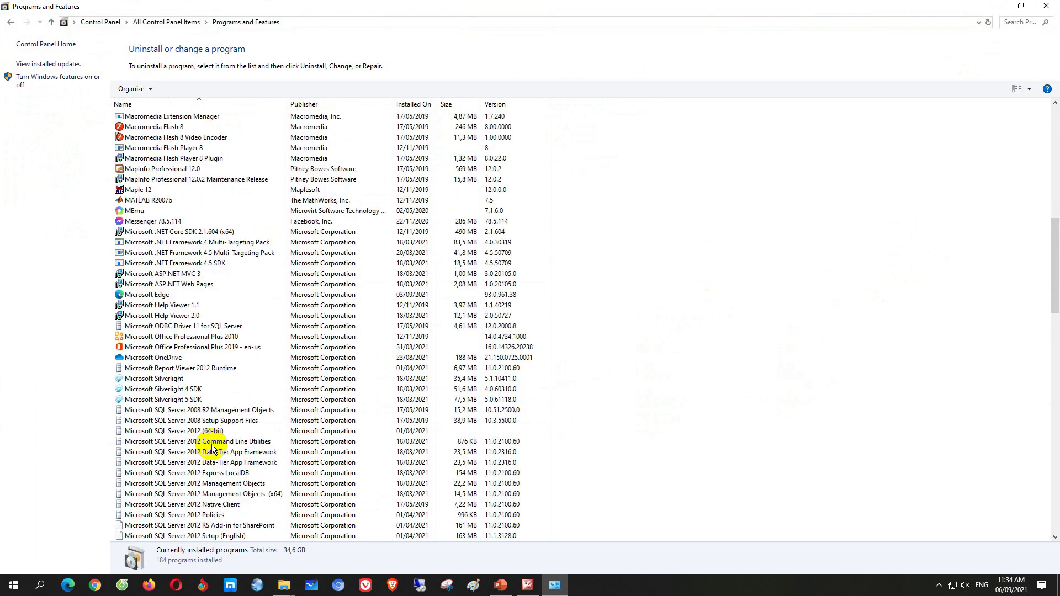
{"action": "scroll", "coordinate": [211, 449], "scroll_direction": "down", "scroll_amount": 20}
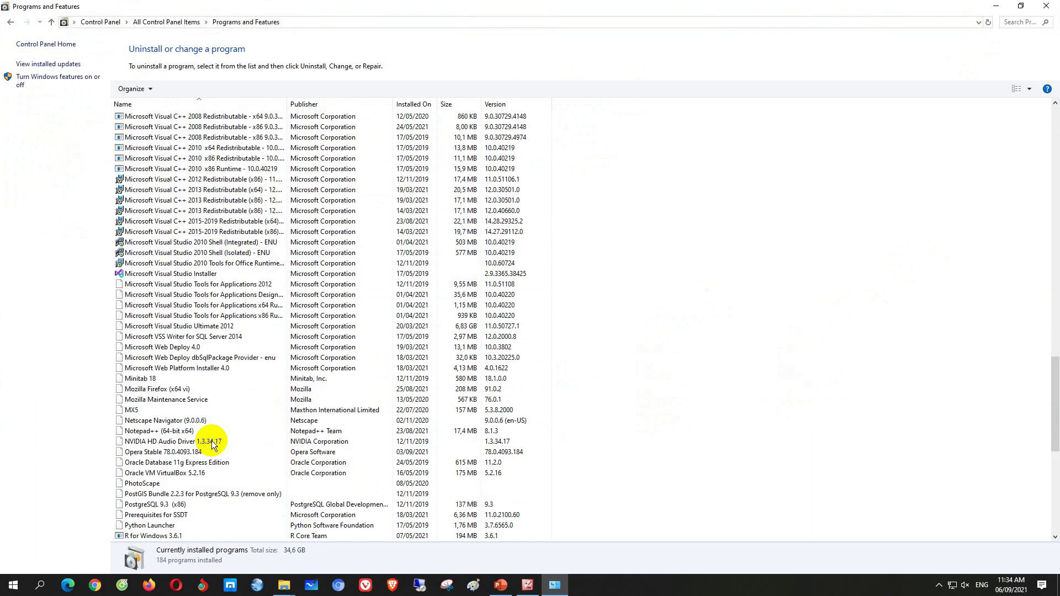
{"action": "scroll", "coordinate": [210, 441], "scroll_direction": "down", "scroll_amount": 3}
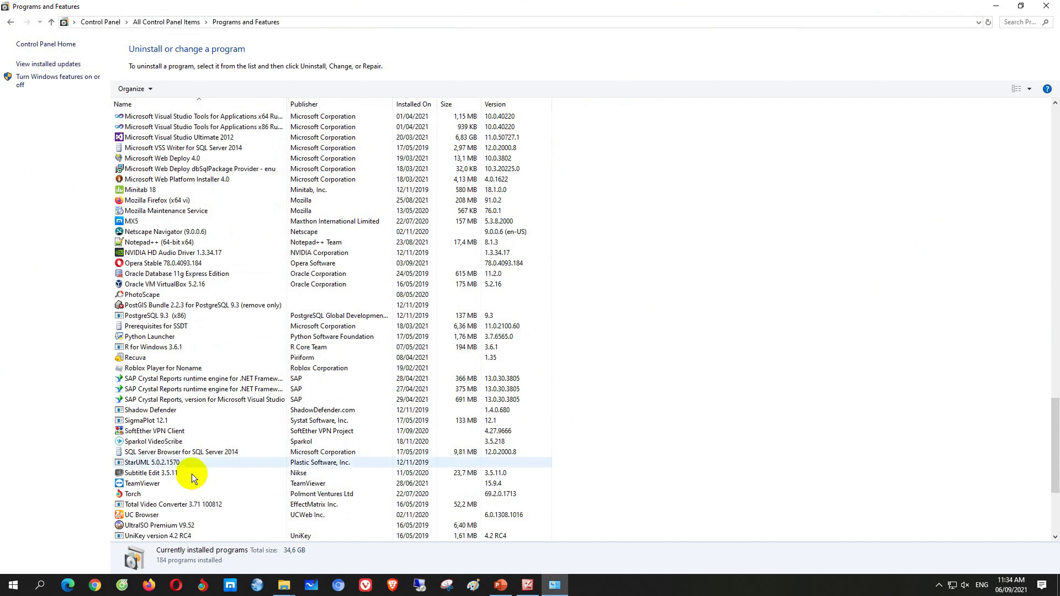
{"action": "left_click", "coordinate": [150, 485]}
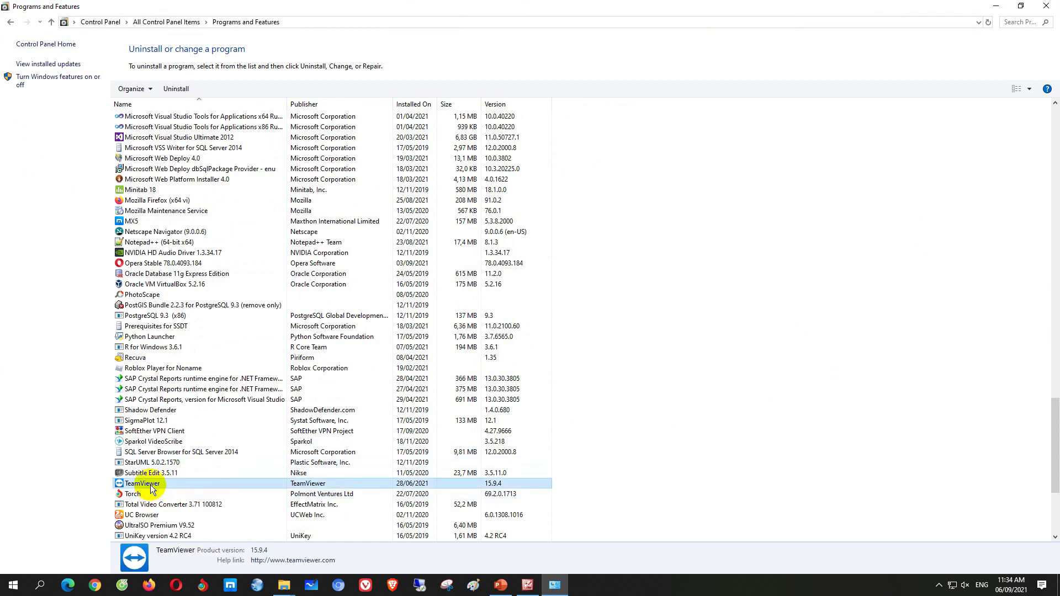
Uninstall TeamViewer with the Remove settings option ticked
{"action": "left_click", "coordinate": [177, 90]}
{"action": "left_click", "coordinate": [564, 333]}
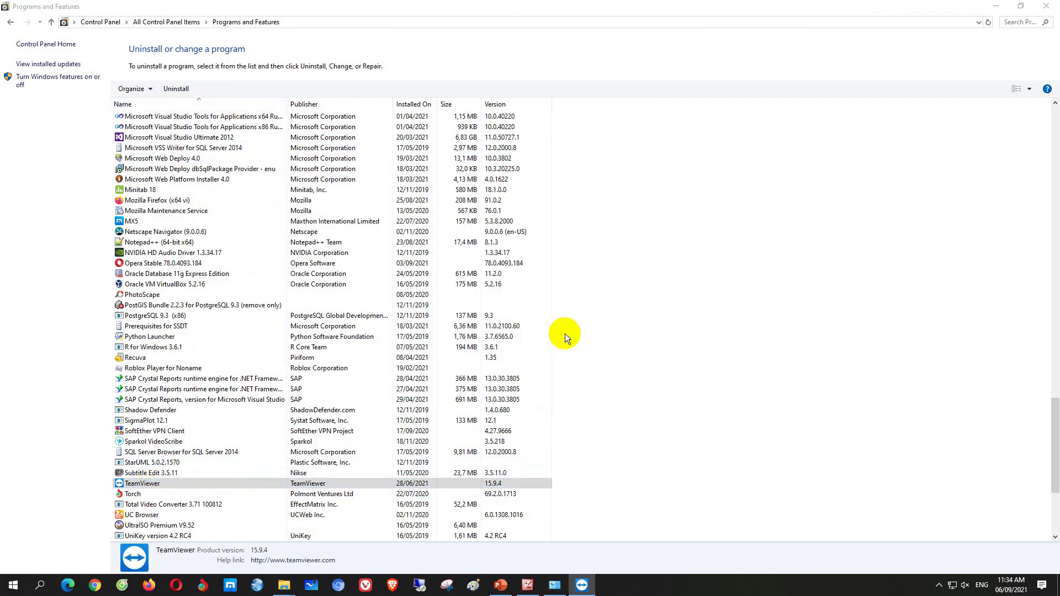
{"action": "left_click", "coordinate": [591, 587]}
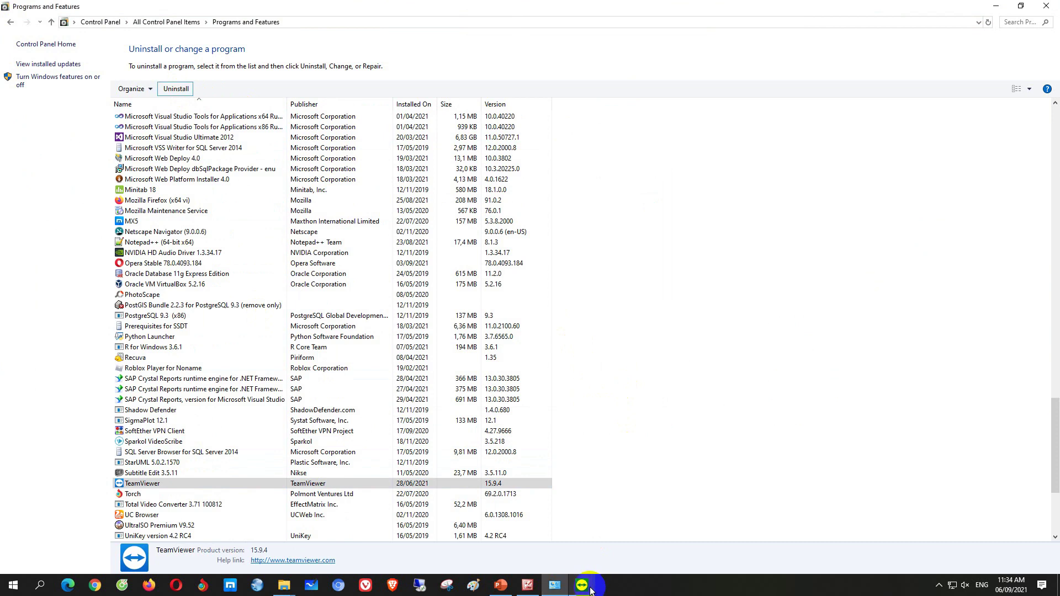
{"action": "left_click", "coordinate": [583, 586]}
{"action": "left_click", "coordinate": [404, 277]}
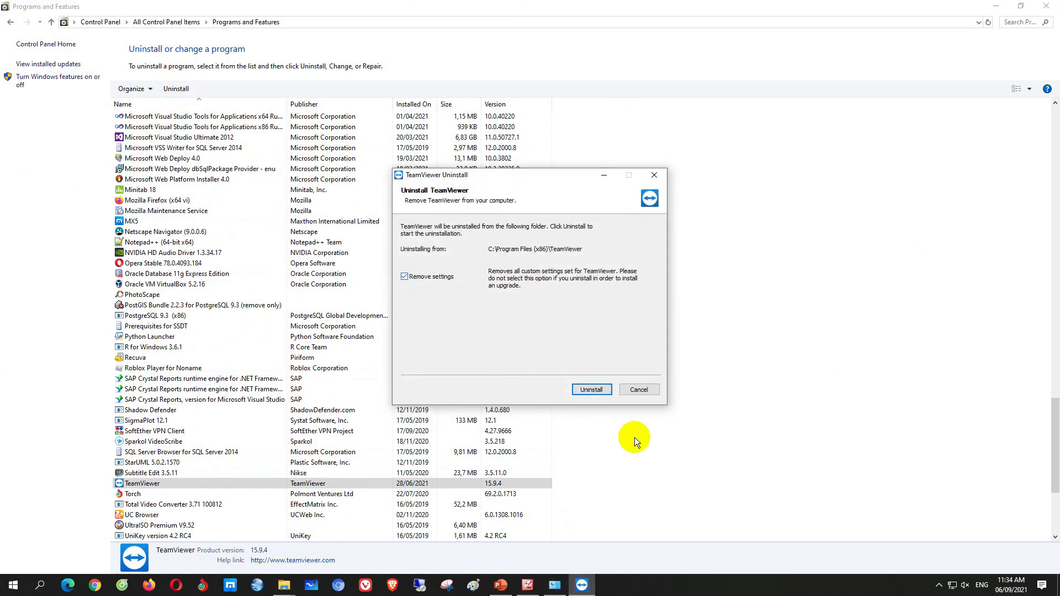
{"action": "left_click", "coordinate": [591, 390]}
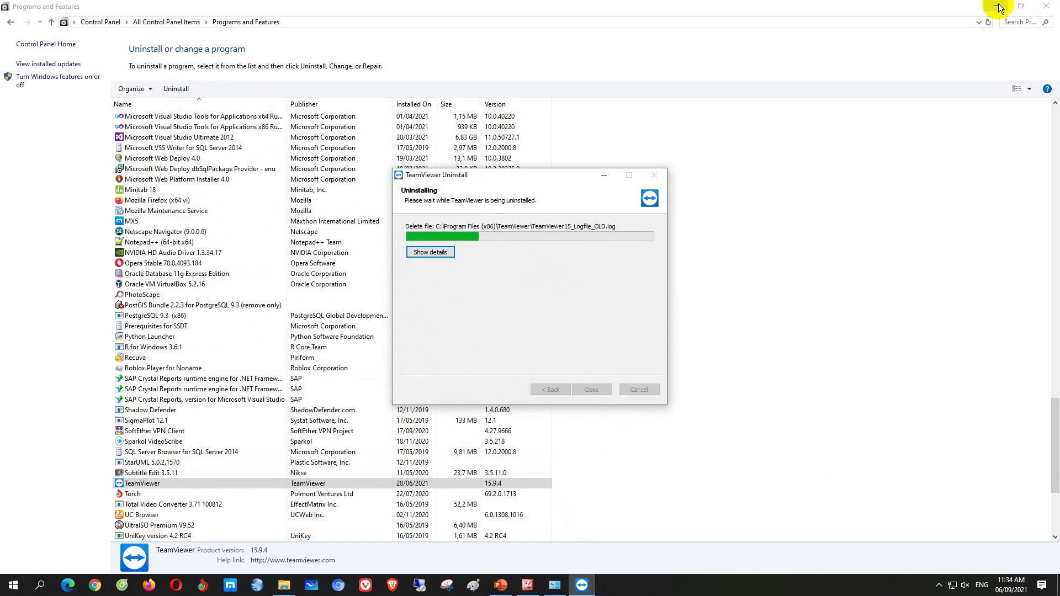
Close the uninstaller's browser page and the finished uninstaller, refreshing the desktop
{"action": "left_click", "coordinate": [996, 6]}
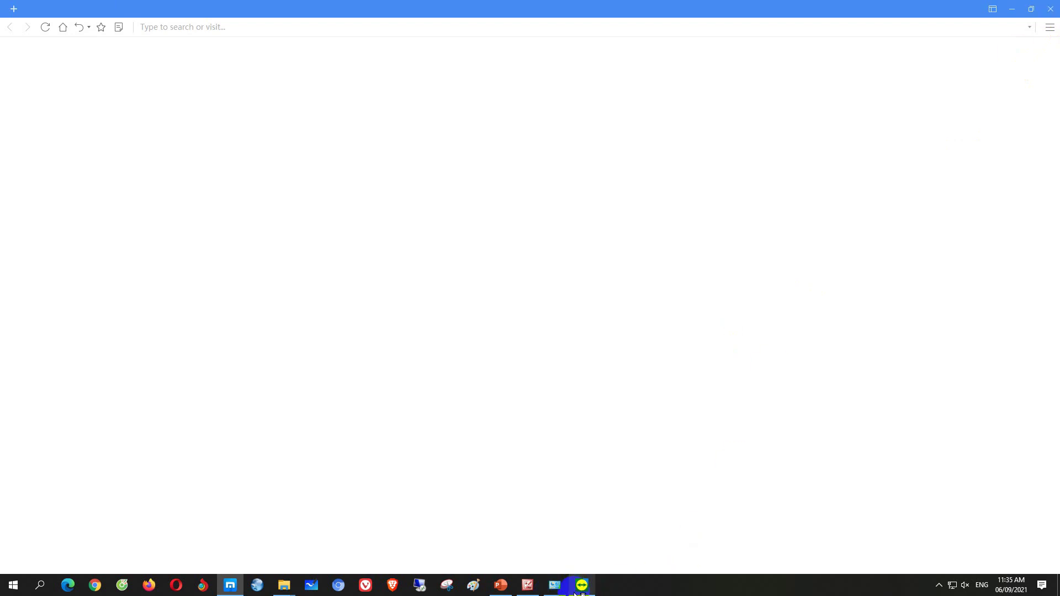
{"action": "mouse_move", "coordinate": [231, 586]}
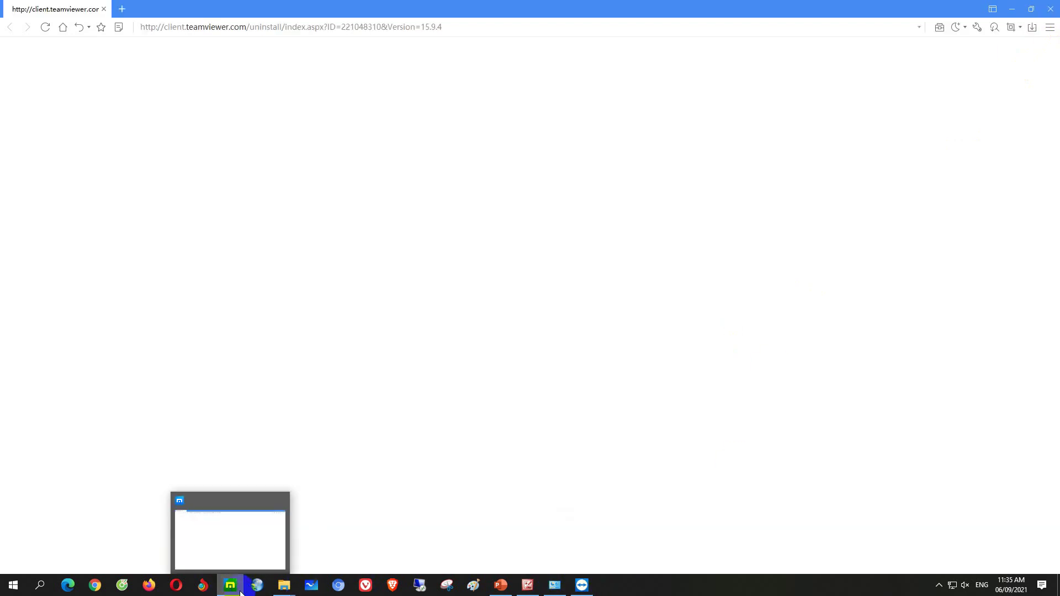
{"action": "left_click", "coordinate": [280, 502]}
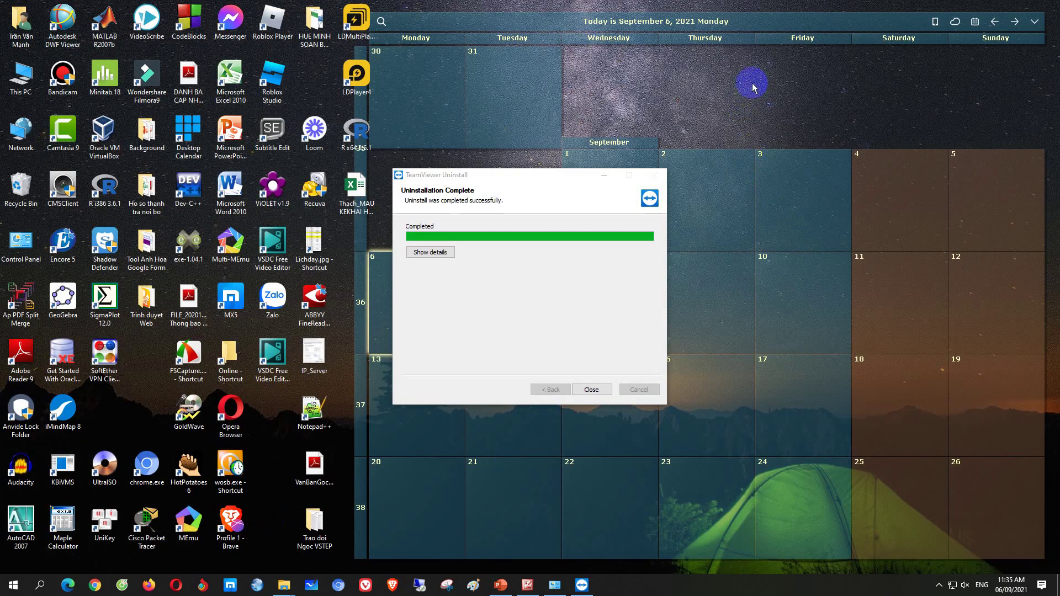
{"action": "right_click", "coordinate": [753, 71]}
{"action": "left_click", "coordinate": [786, 102]}
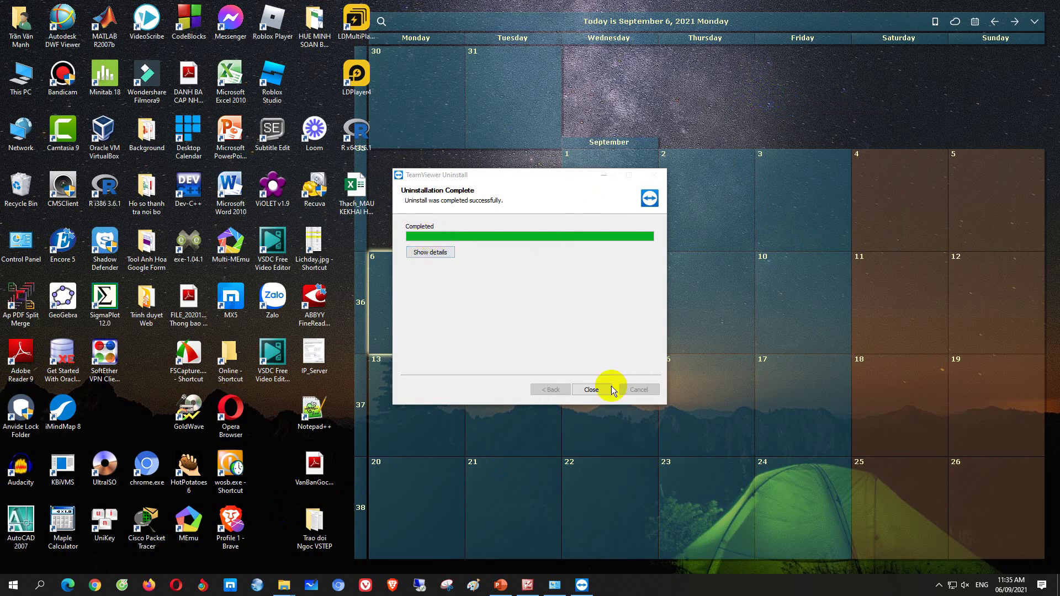
{"action": "left_click", "coordinate": [591, 389]}
{"action": "right_click", "coordinate": [519, 190]}
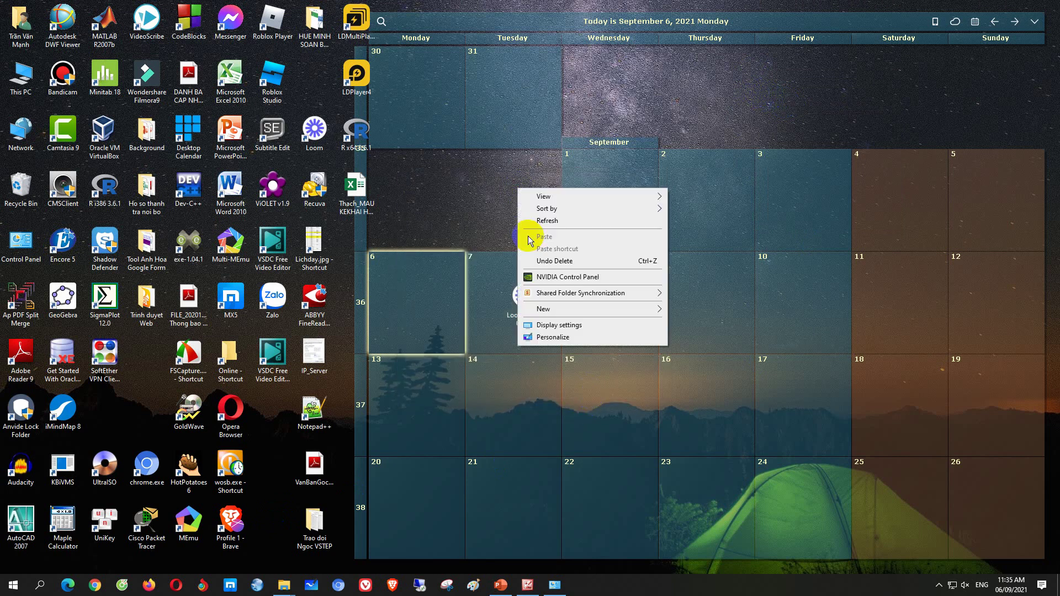
{"action": "left_click", "coordinate": [540, 221]}
Run TeamViewer_Setup as administrator and install it for Personal / Non-commercial use
{"action": "mouse_move", "coordinate": [284, 586]}
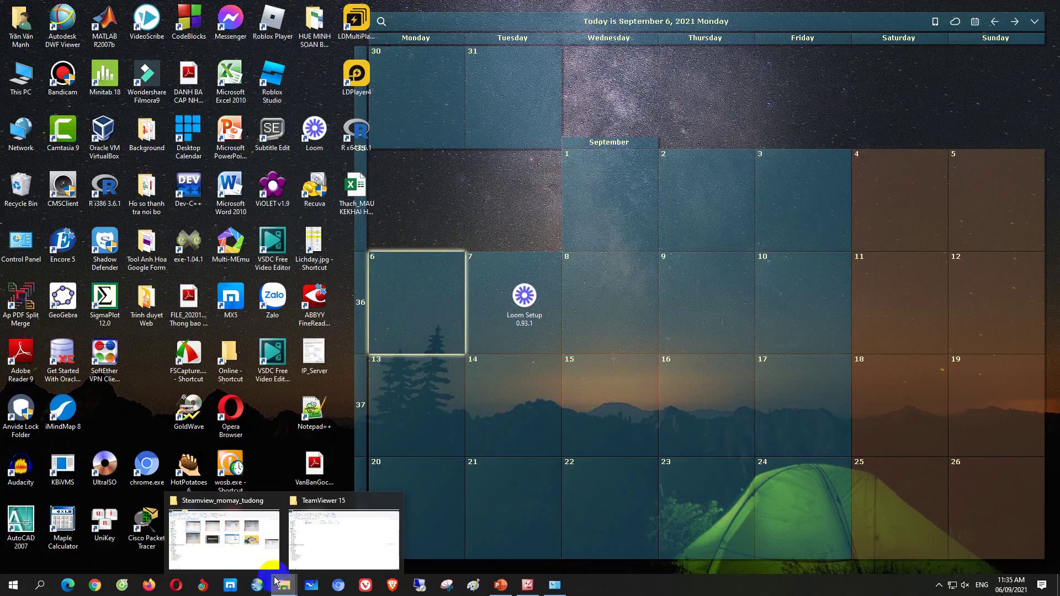
{"action": "left_click", "coordinate": [335, 547]}
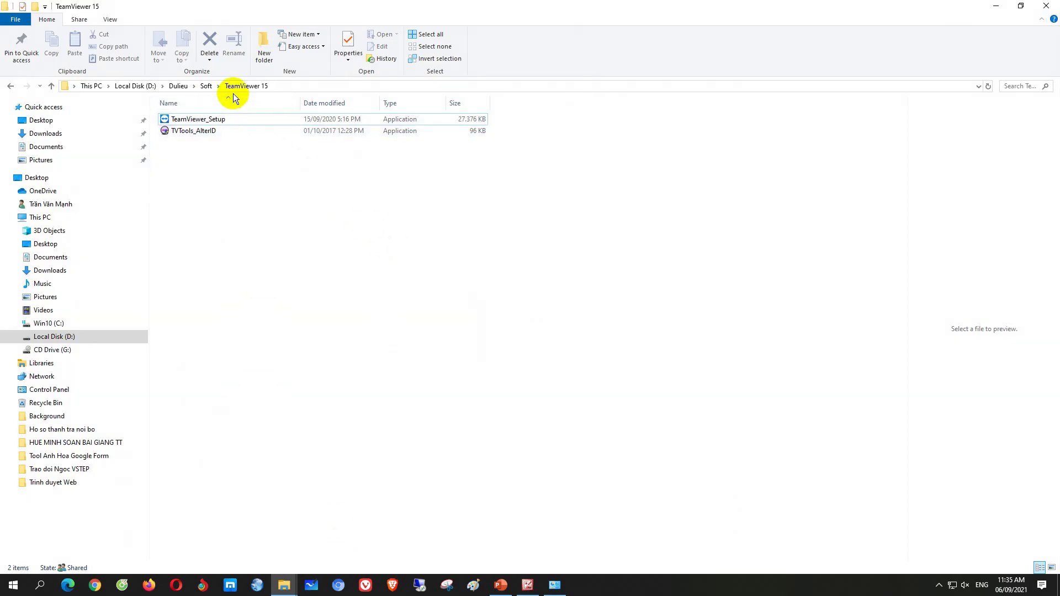
{"action": "left_click", "coordinate": [220, 124]}
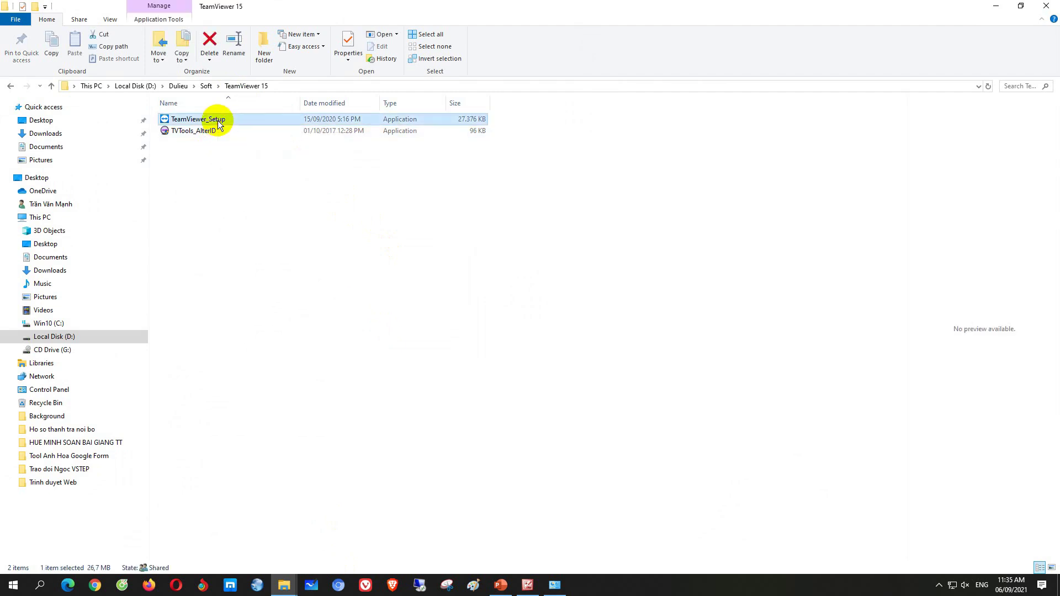
{"action": "right_click", "coordinate": [219, 124]}
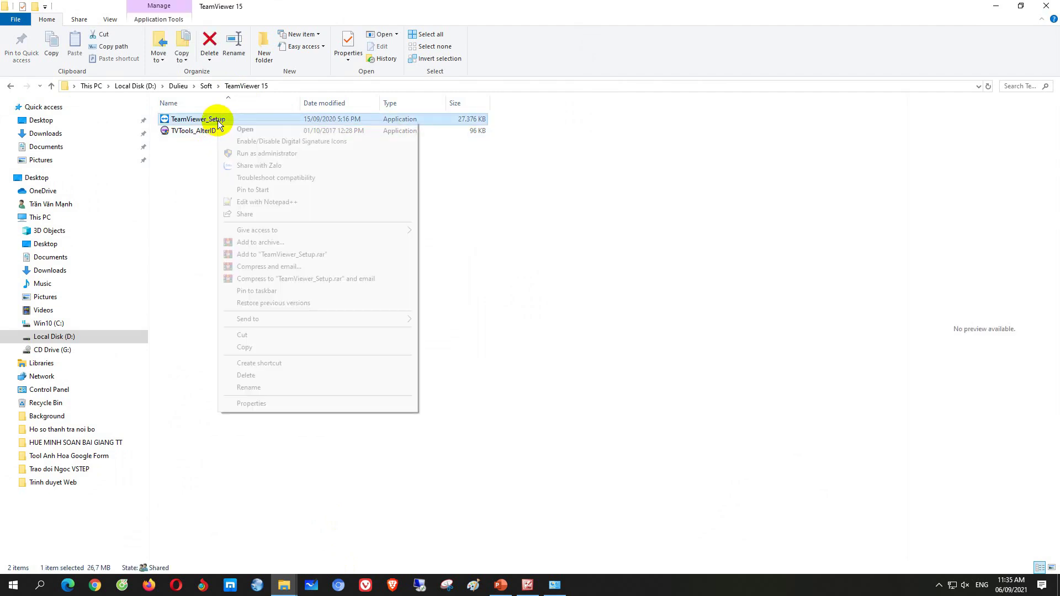
{"action": "left_click", "coordinate": [255, 157]}
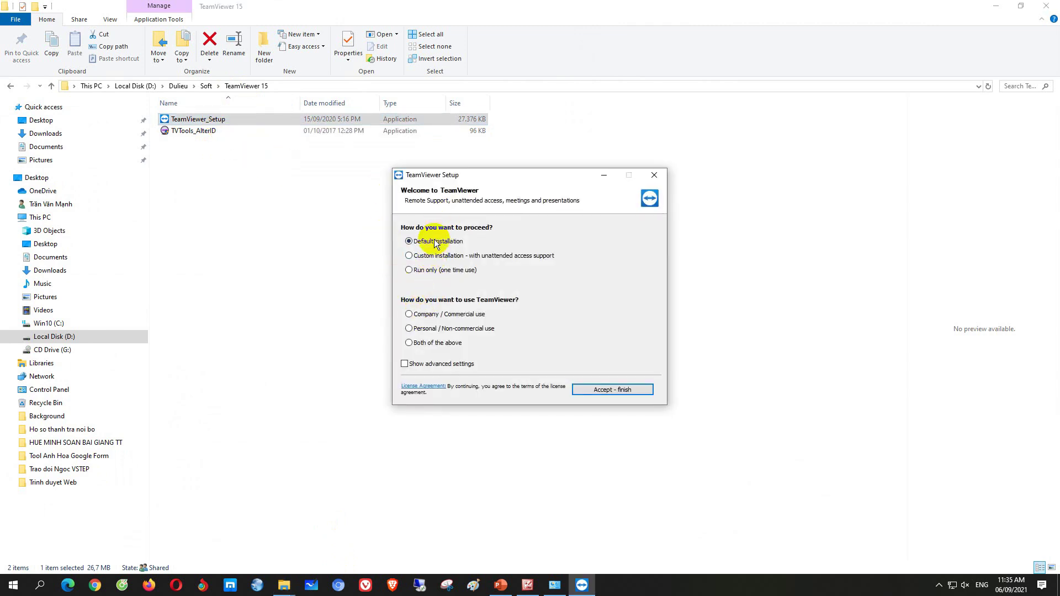
{"action": "left_click", "coordinate": [409, 328]}
{"action": "left_click", "coordinate": [607, 389]}
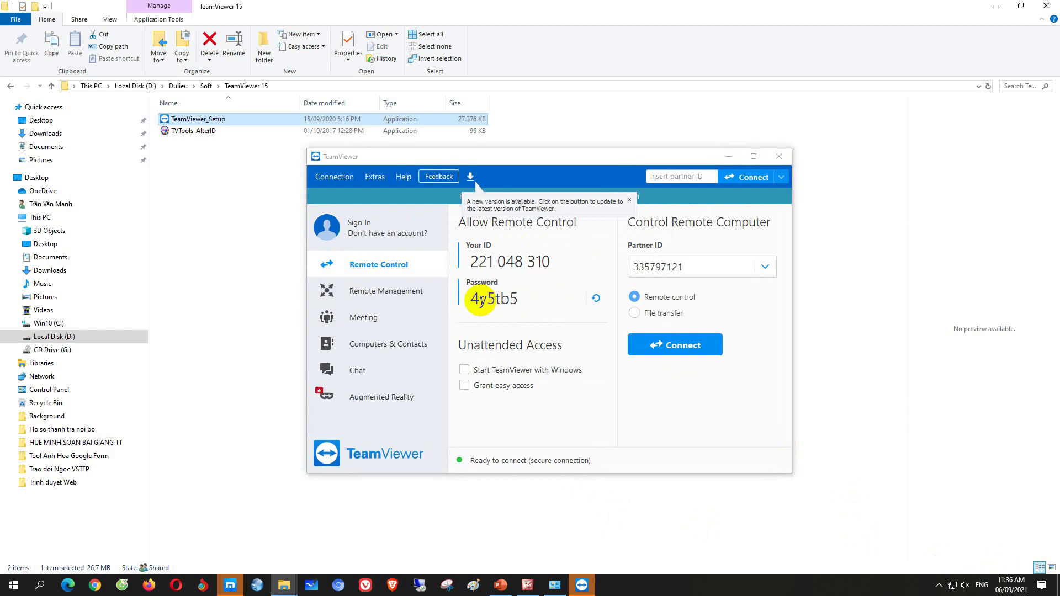
Check the reinstalled TeamViewer's temporary password, move its window aside, and right-click TVTools_AlterID
{"action": "left_click_drag", "start_coordinate": [506, 156], "coordinate": [505, 172]}
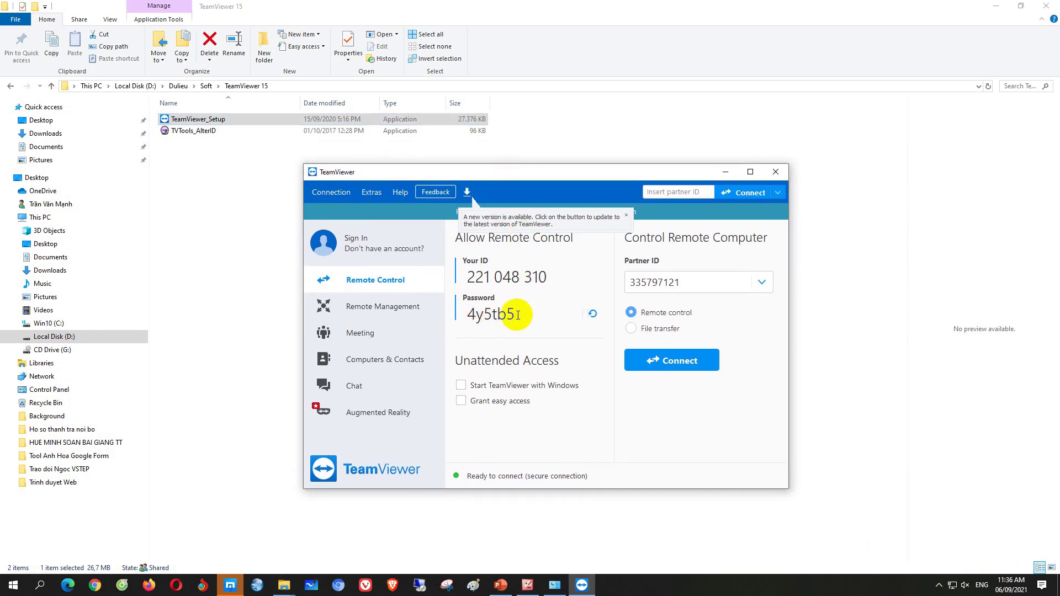
{"action": "left_click_drag", "start_coordinate": [518, 314], "coordinate": [475, 314]}
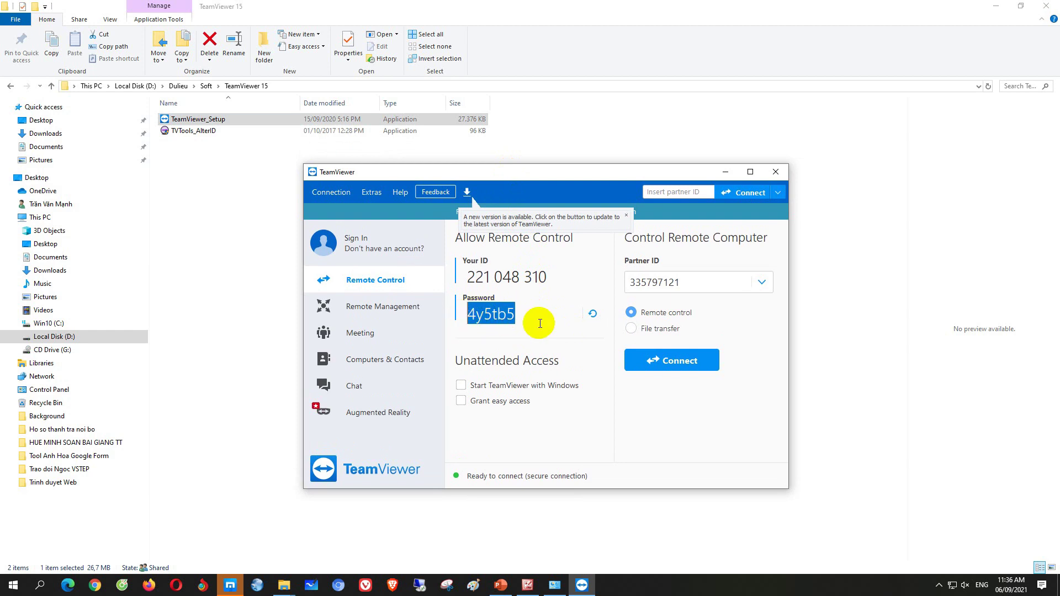
{"action": "left_click", "coordinate": [529, 323]}
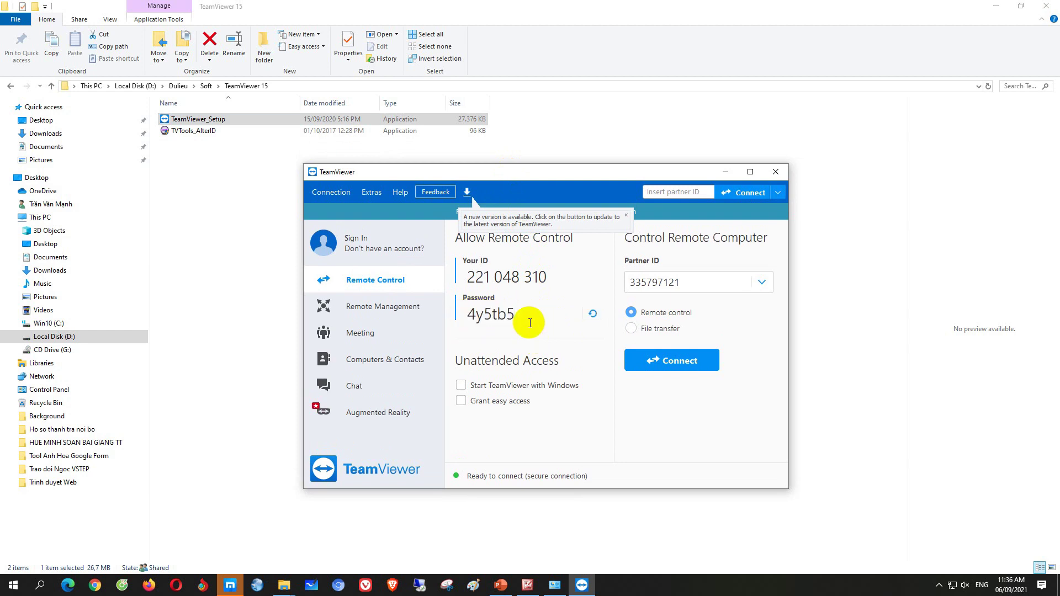
{"action": "left_click_drag", "start_coordinate": [549, 172], "coordinate": [656, 173]}
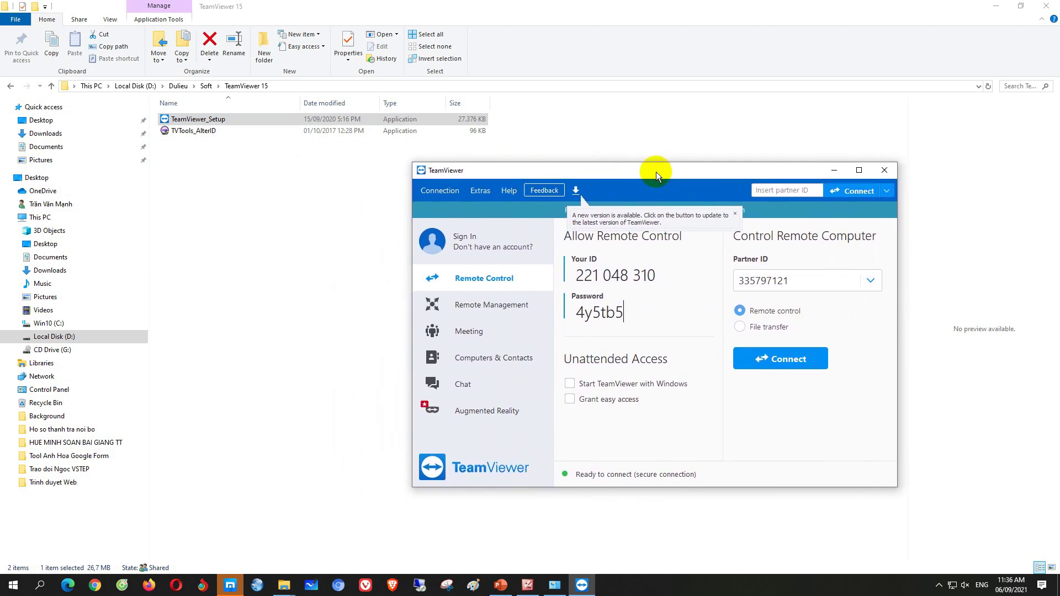
{"action": "right_click", "coordinate": [193, 132]}
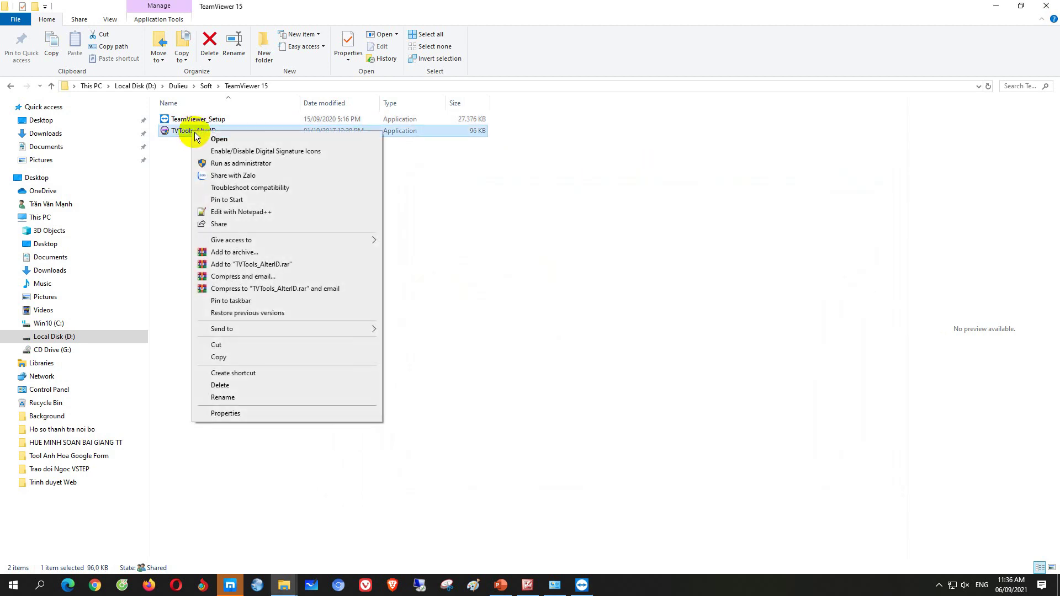
Run TVTools AlterID as administrator and generate a new TeamViewer ID in Free mode
{"action": "left_click", "coordinate": [215, 163]}
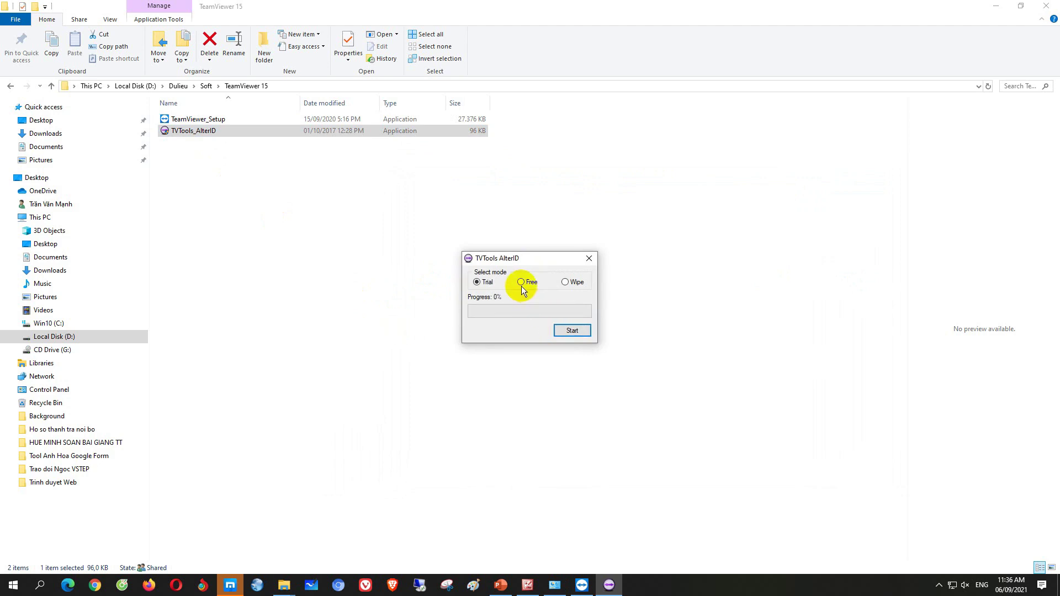
{"action": "left_click", "coordinate": [572, 331]}
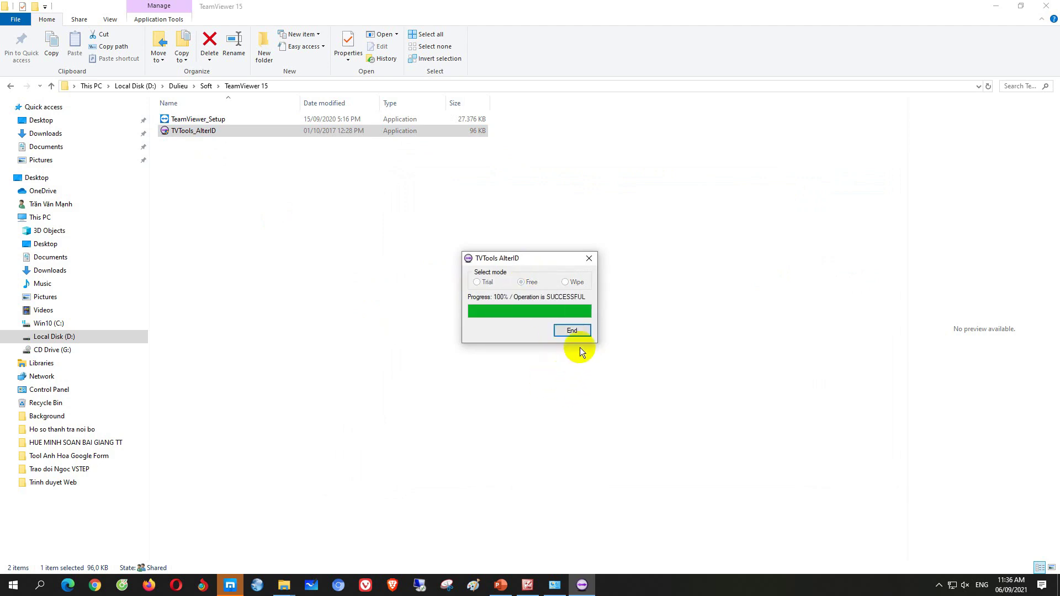
{"action": "left_click", "coordinate": [572, 331]}
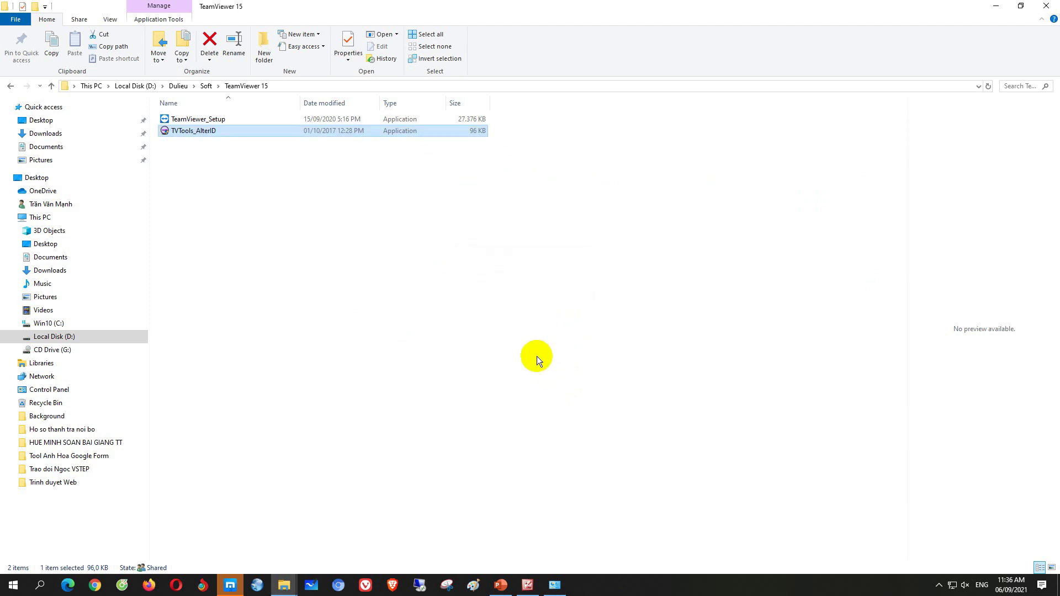
Reopen TeamViewer from the notification area and close the TeamViewer web page that opened
{"action": "left_click", "coordinate": [939, 585]}
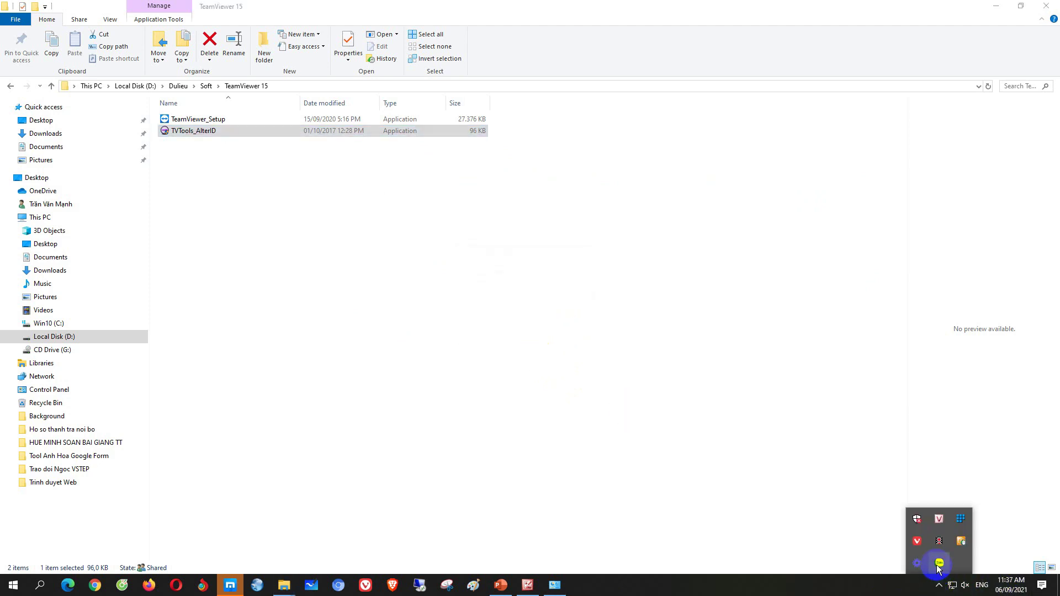
{"action": "left_click", "coordinate": [753, 585]}
{"action": "left_click", "coordinate": [997, 7]}
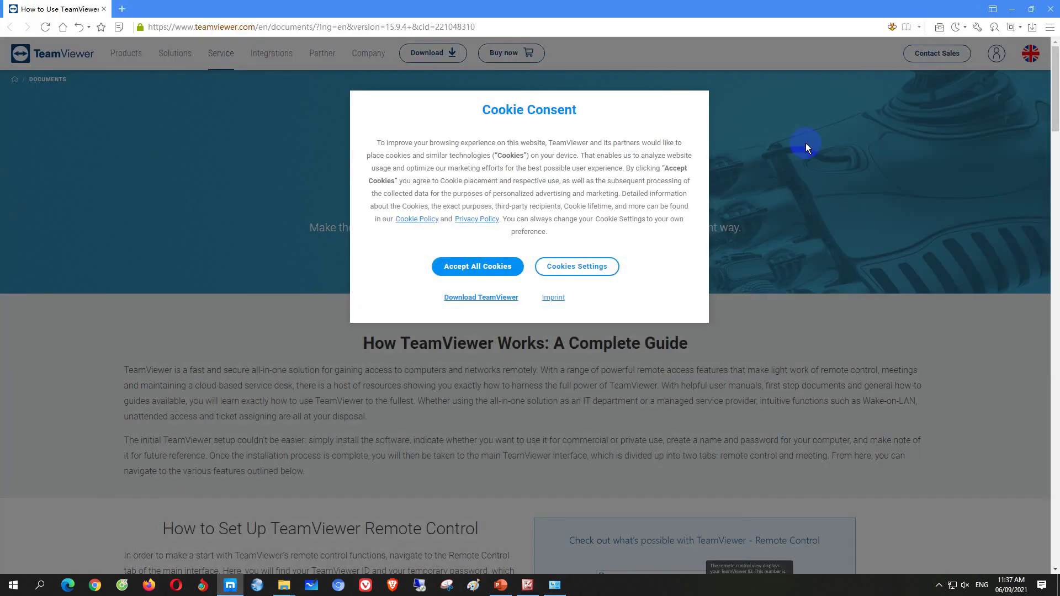
{"action": "left_click", "coordinate": [1051, 11]}
{"action": "right_click", "coordinate": [461, 175]}
{"action": "left_click", "coordinate": [495, 213]}
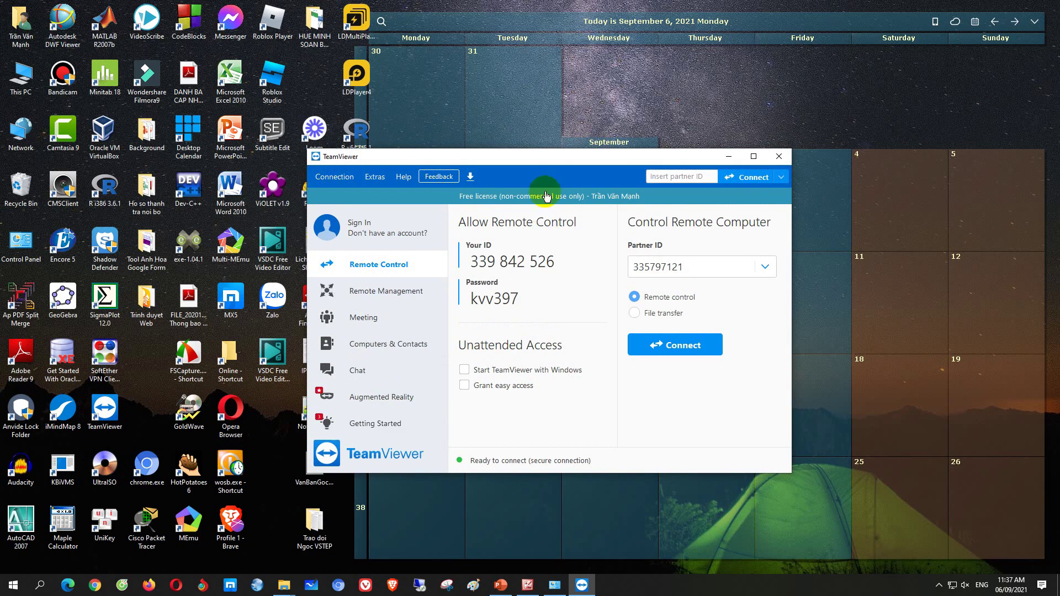
Move TeamViewer left, check the Sign In panel, then Connect to the saved Partner ID from Remote Control
{"action": "left_click_drag", "start_coordinate": [524, 157], "coordinate": [473, 157]}
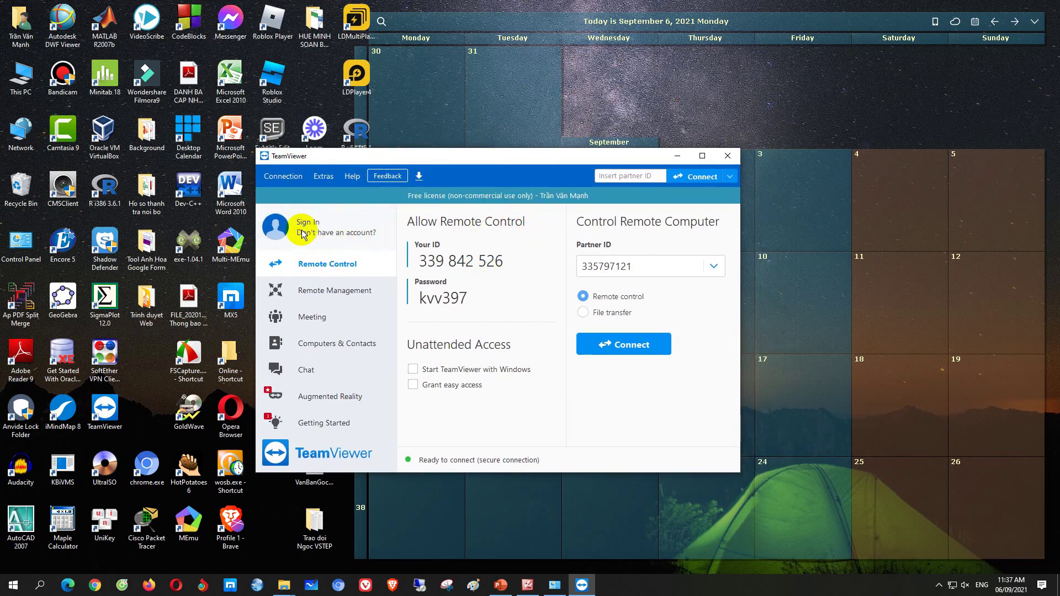
{"action": "left_click", "coordinate": [306, 222]}
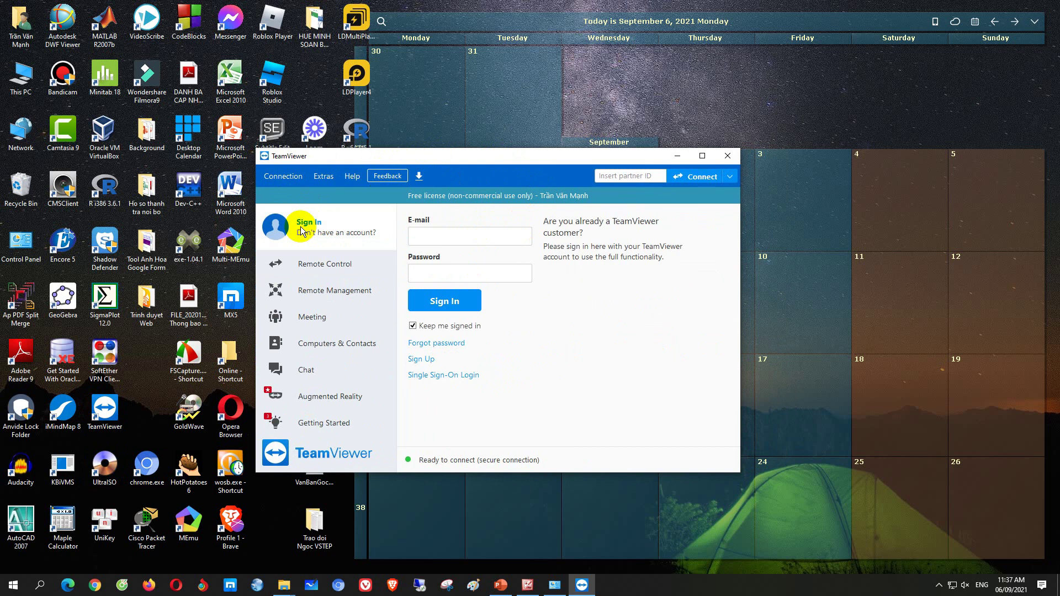
{"action": "left_click", "coordinate": [316, 266]}
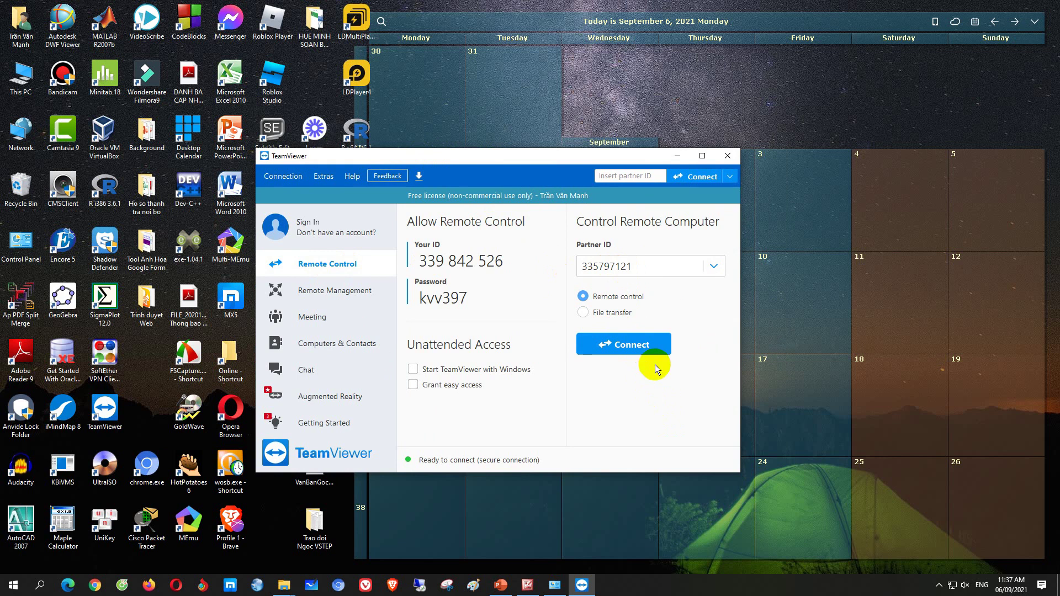
{"action": "left_click", "coordinate": [624, 348]}
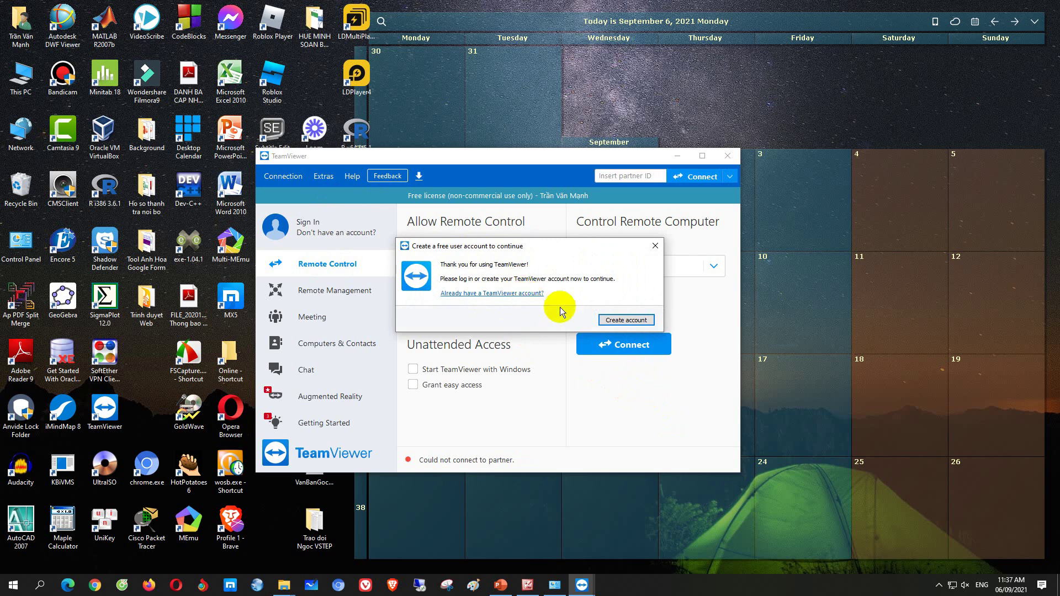
Start creating a free TeamViewer account, then cancel it
{"action": "left_click", "coordinate": [625, 320]}
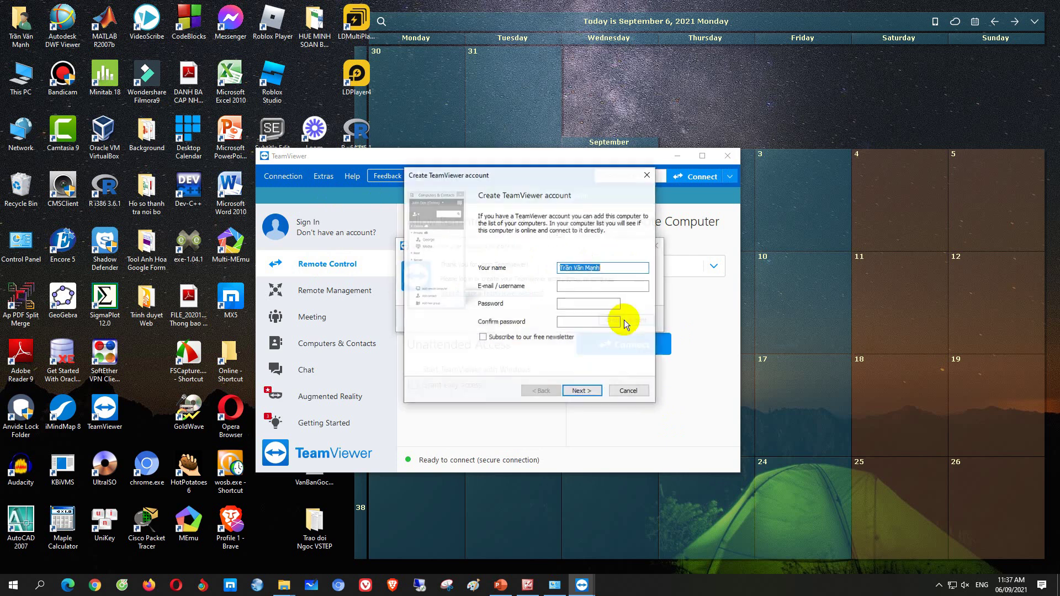
{"action": "left_click", "coordinate": [576, 288]}
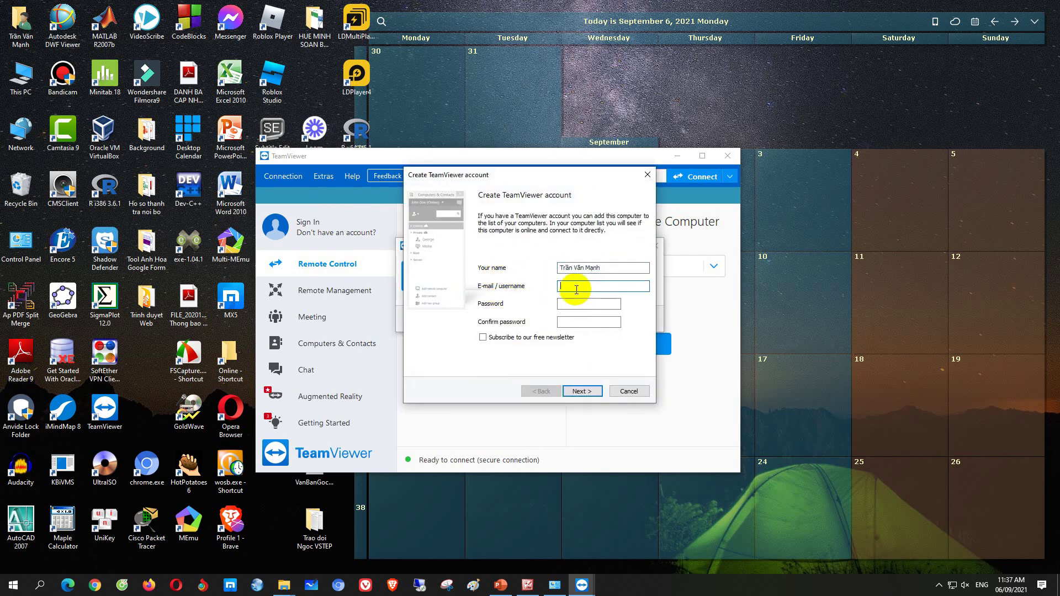
{"action": "left_click", "coordinate": [588, 322]}
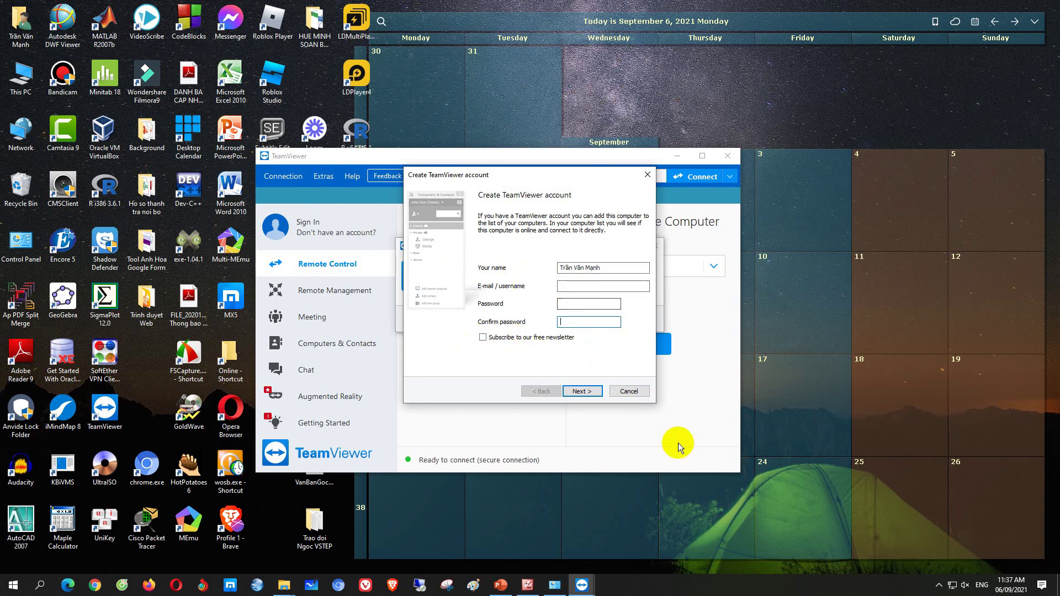
{"action": "left_click", "coordinate": [629, 392]}
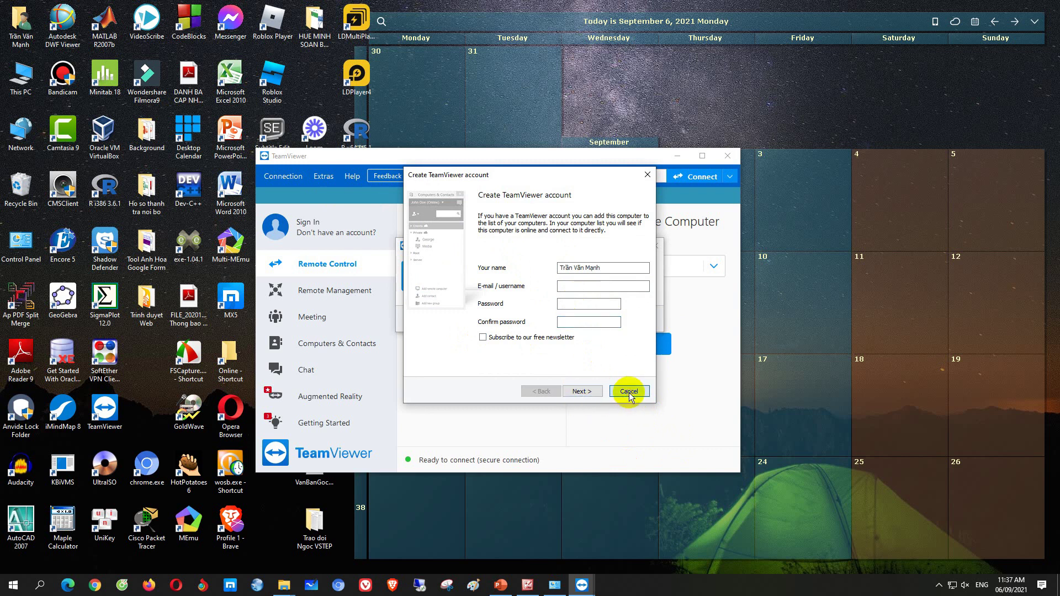
Sign in to the TeamViewer account with its e-mail and password and acknowledge the device-confirmation notice
{"action": "left_click", "coordinate": [333, 232]}
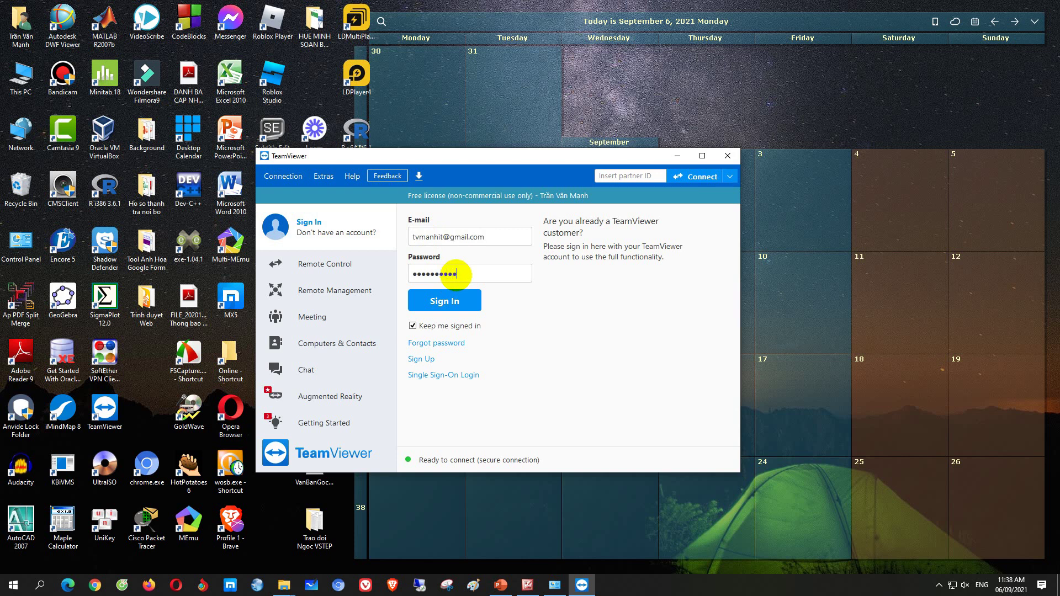
{"action": "left_click", "coordinate": [443, 301]}
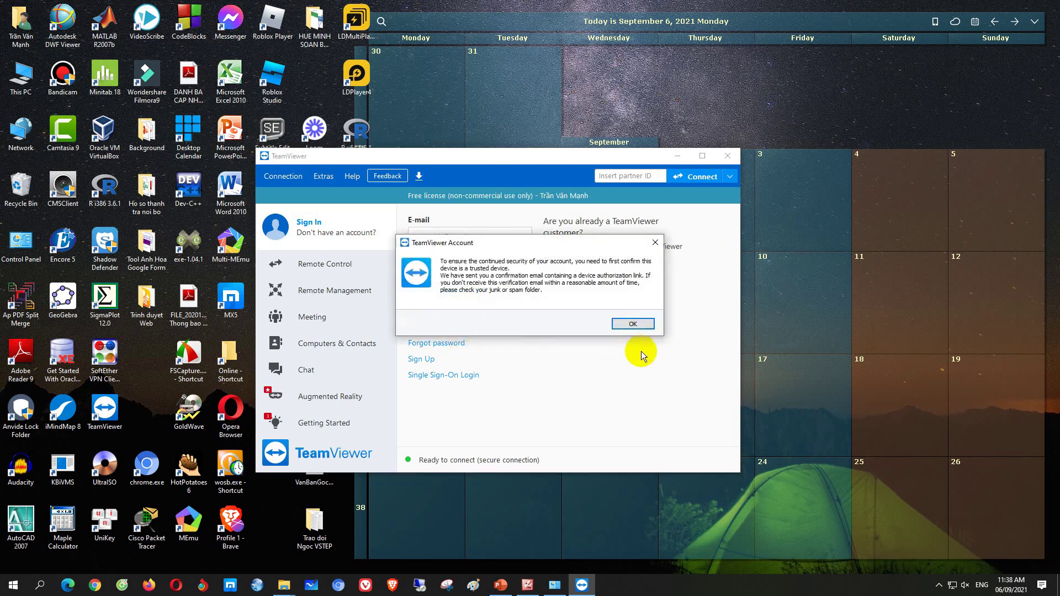
{"action": "left_click_drag", "start_coordinate": [537, 247], "coordinate": [466, 284]}
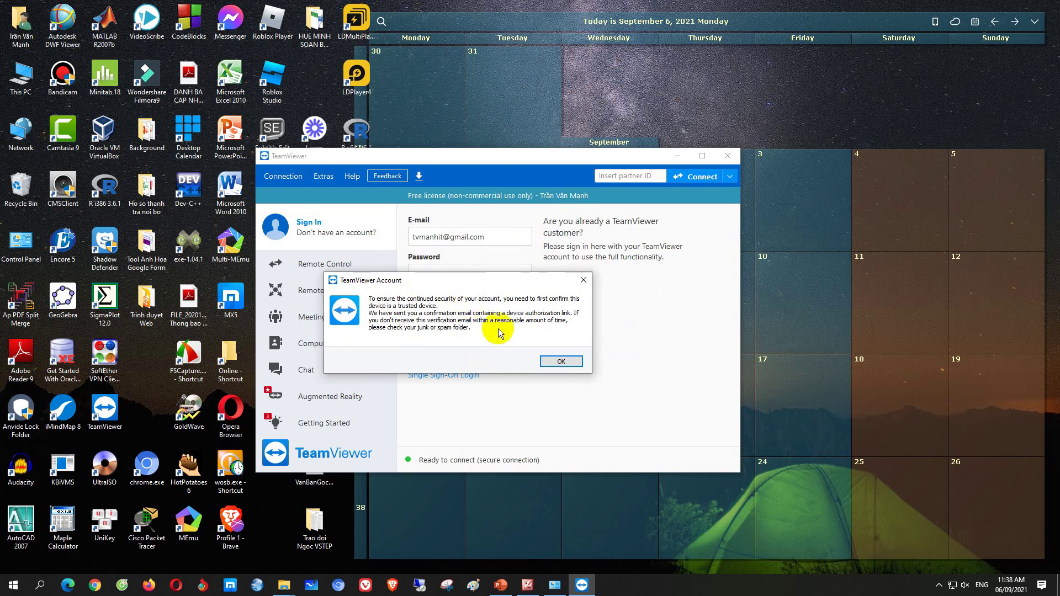
{"action": "left_click", "coordinate": [554, 364]}
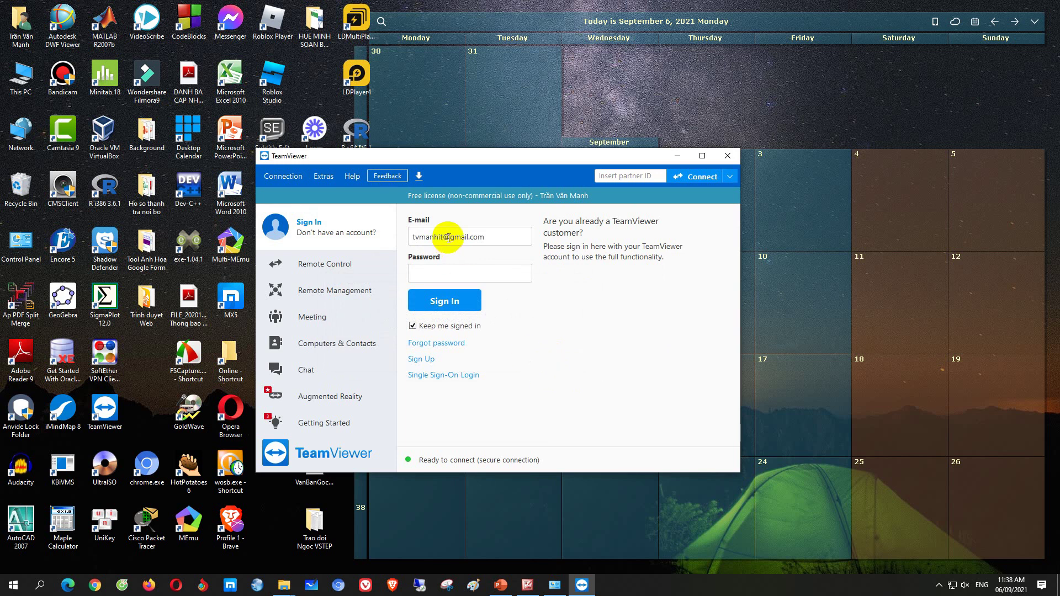
{"action": "left_click_drag", "start_coordinate": [511, 159], "coordinate": [486, 163]}
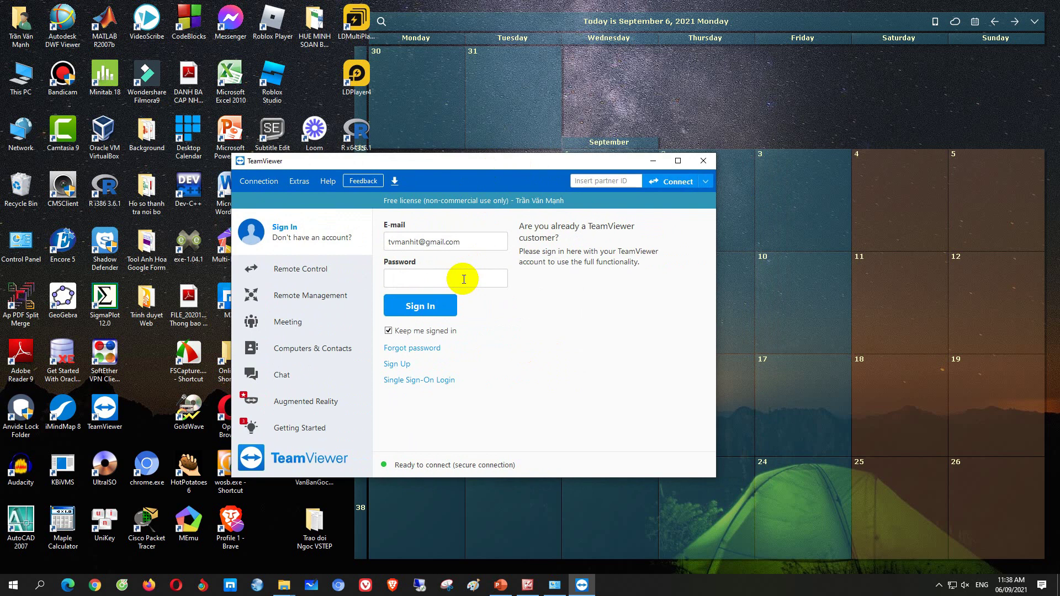
{"action": "left_click", "coordinate": [95, 586]}
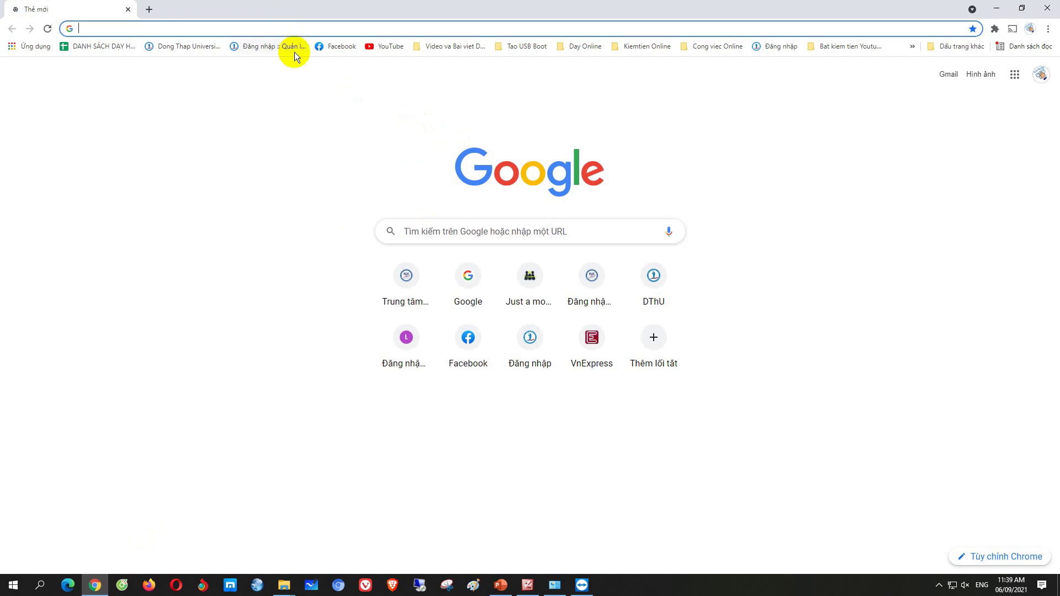
Open Gmail from the Google home page and sign out of the current Google account
{"action": "left_click", "coordinate": [469, 279]}
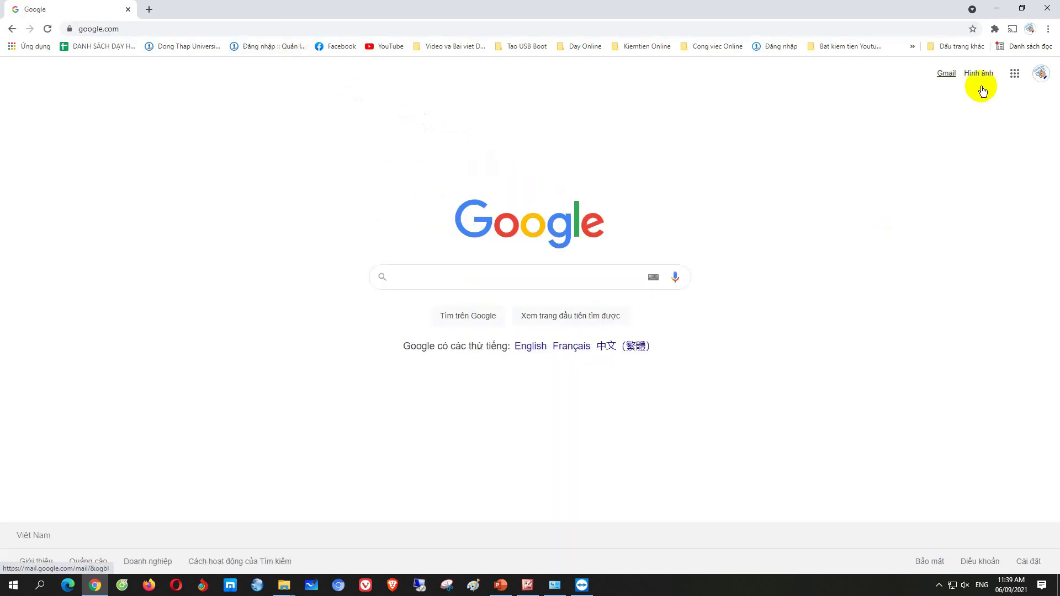
{"action": "left_click", "coordinate": [1042, 77]}
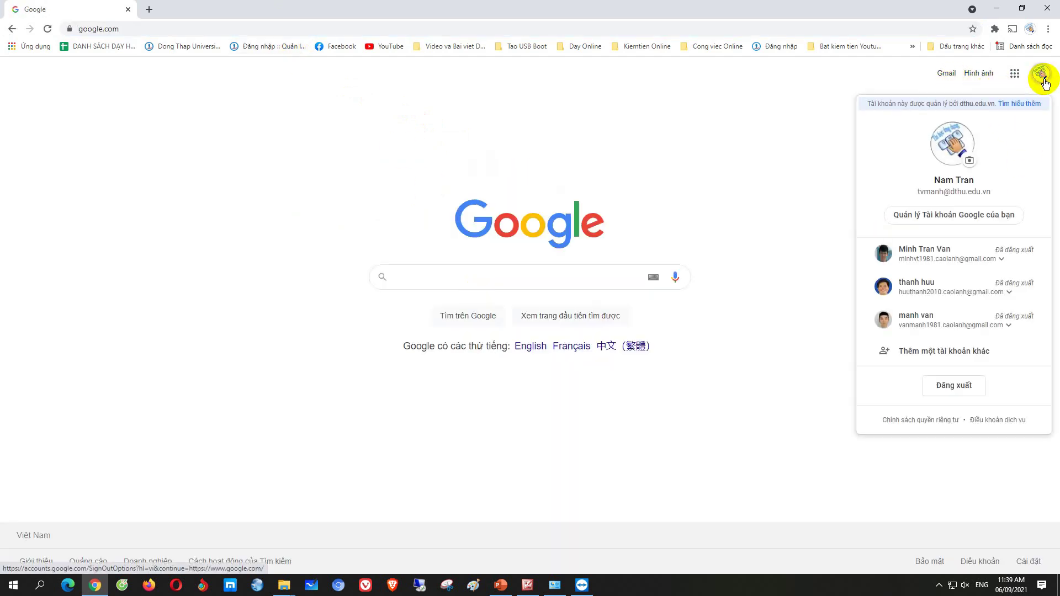
{"action": "left_click", "coordinate": [938, 75]}
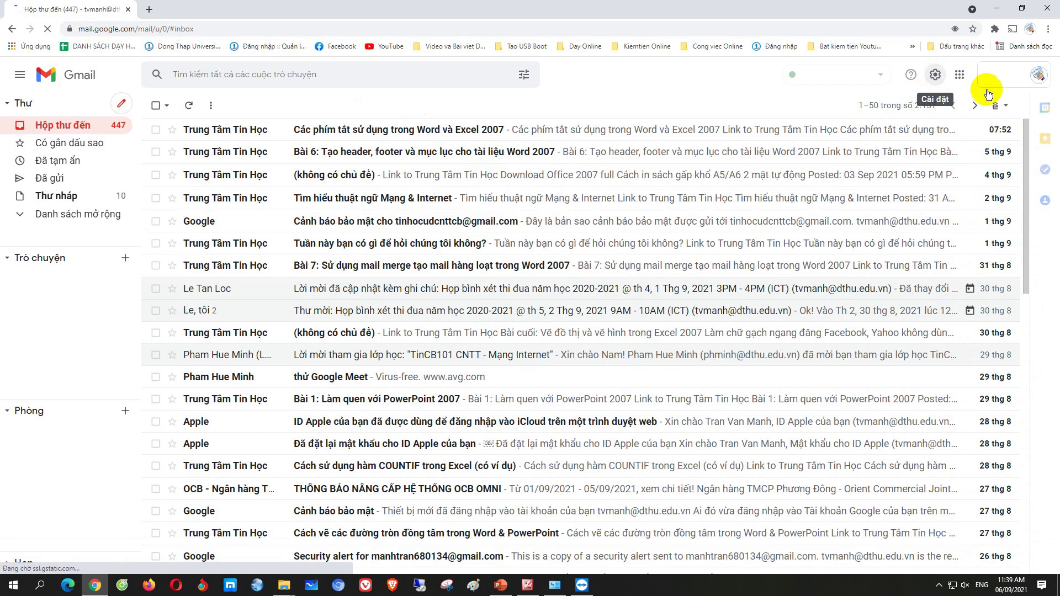
{"action": "left_click", "coordinate": [1030, 78]}
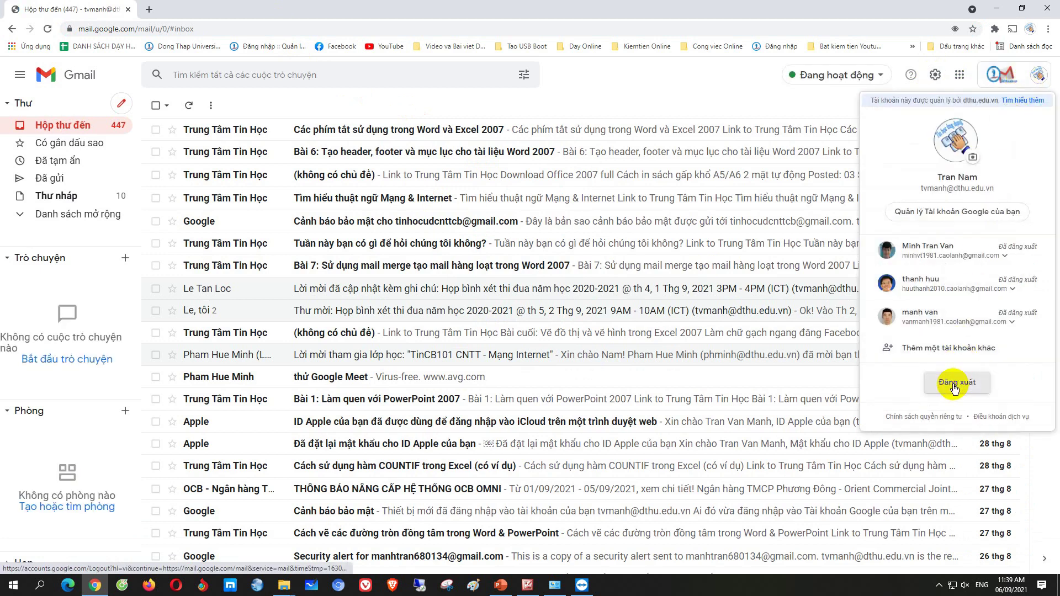
{"action": "left_click", "coordinate": [956, 382]}
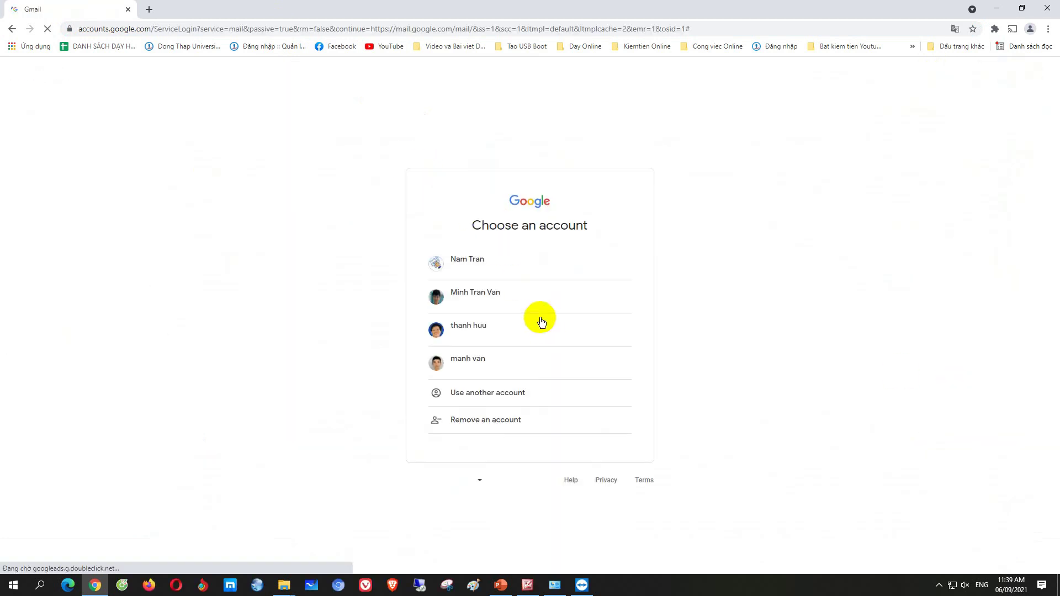
Sign in with another Google account's e-mail and password, then minimize Chrome
{"action": "left_click", "coordinate": [500, 396]}
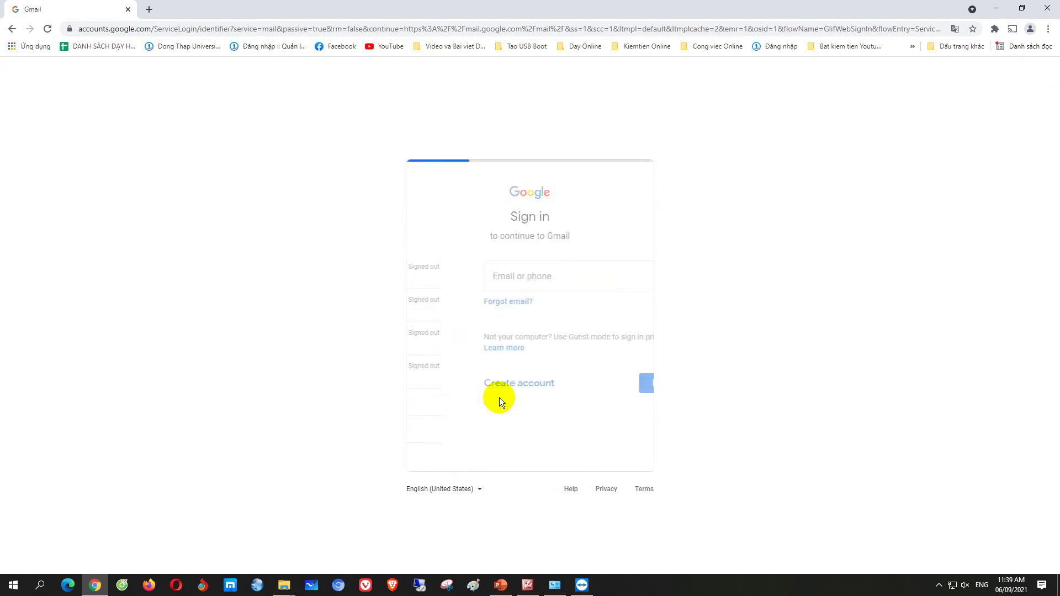
{"action": "left_click", "coordinate": [485, 304]}
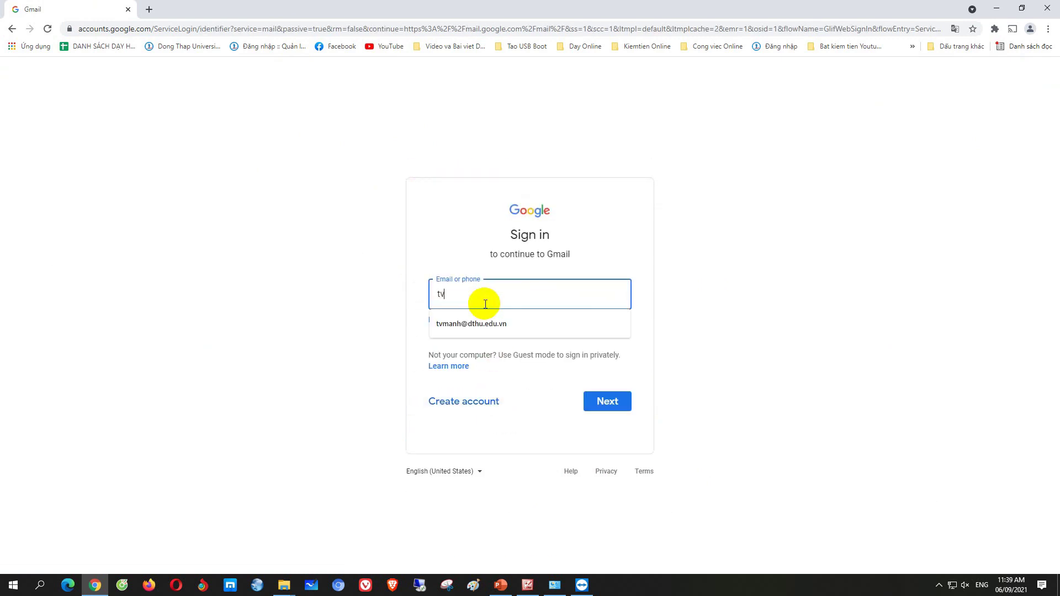
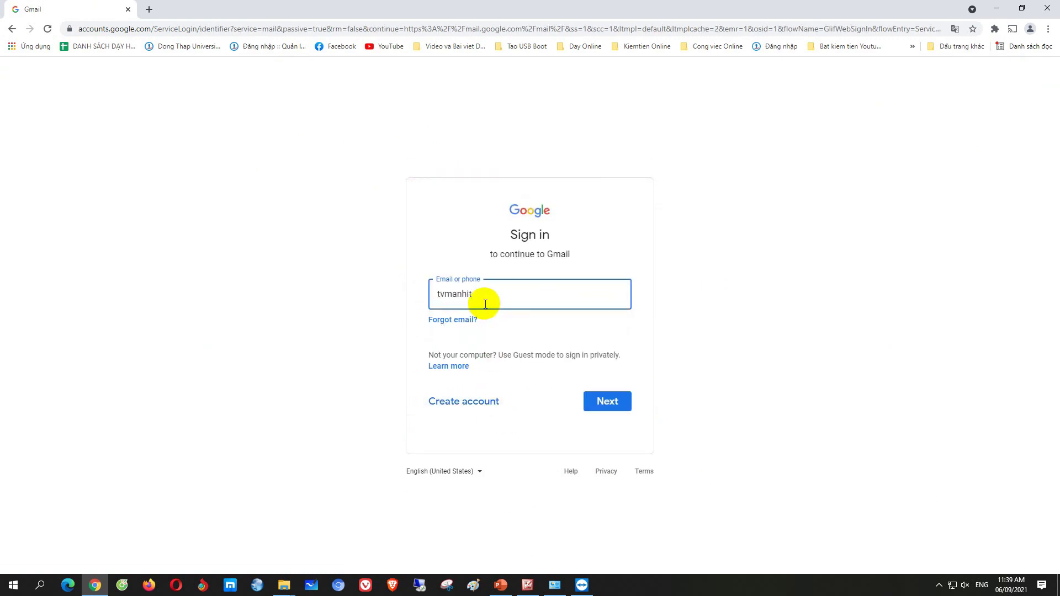
{"action": "left_click", "coordinate": [609, 400]}
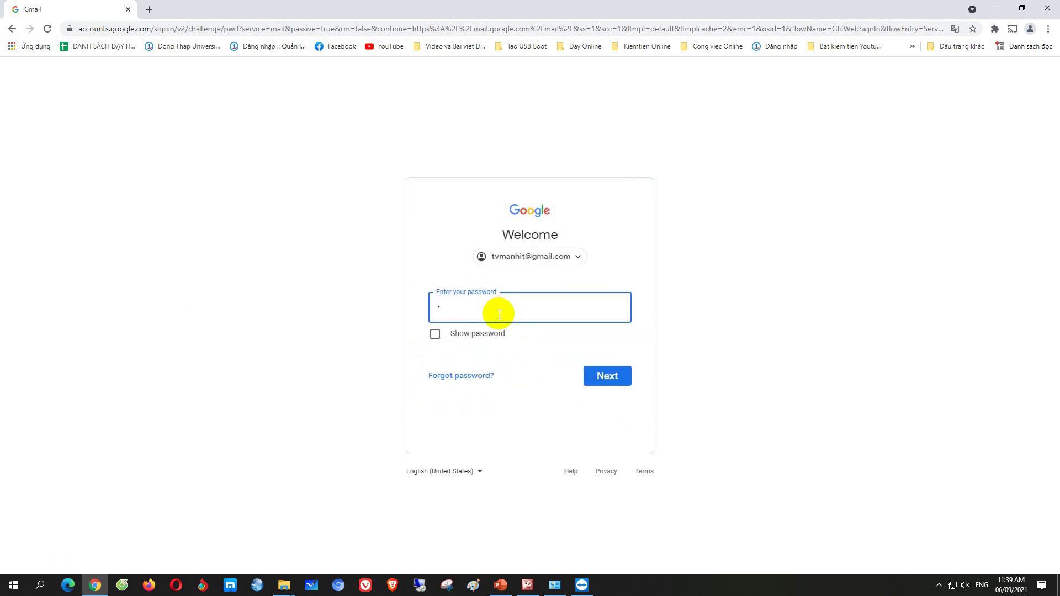
{"action": "type", "text": "•••••••••••"}
{"action": "key", "text": "Return"}
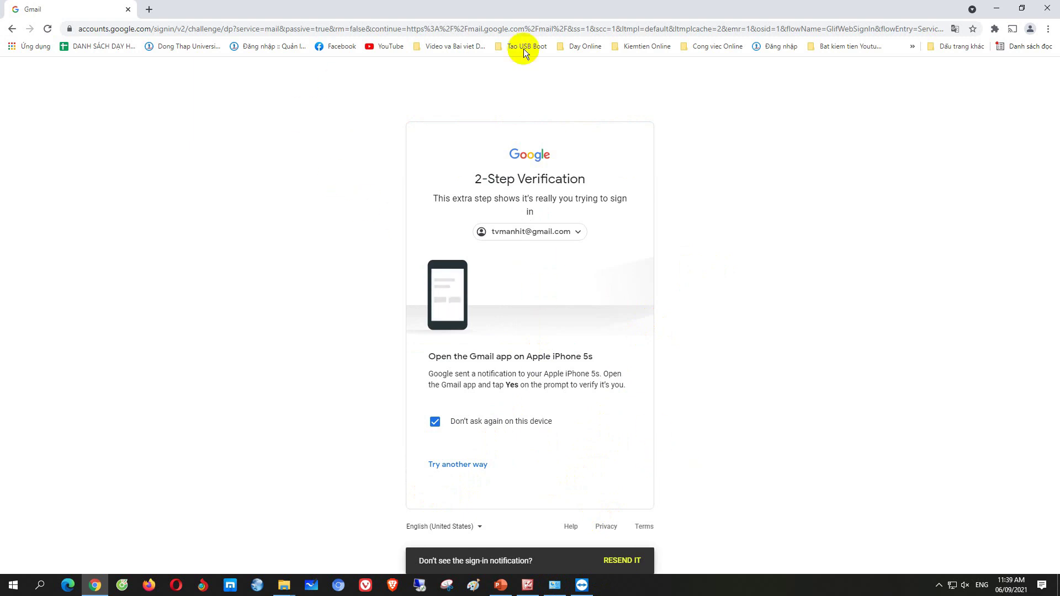
{"action": "left_click", "coordinate": [997, 7]}
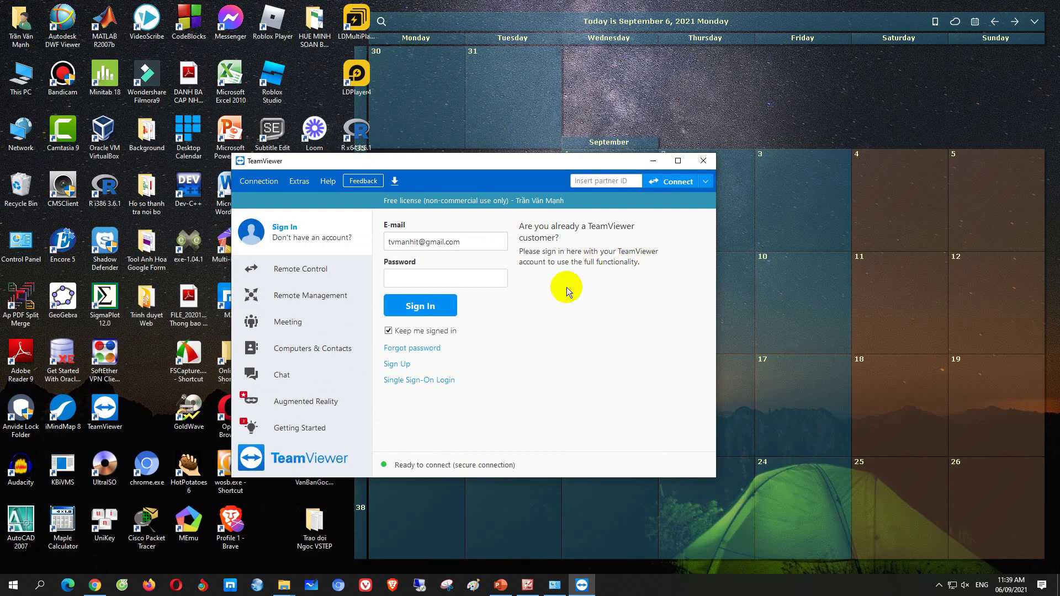
Show this computer's ID and password, enable Start TeamViewer with Windows, and choose Set personal password
{"action": "left_click", "coordinate": [311, 272]}
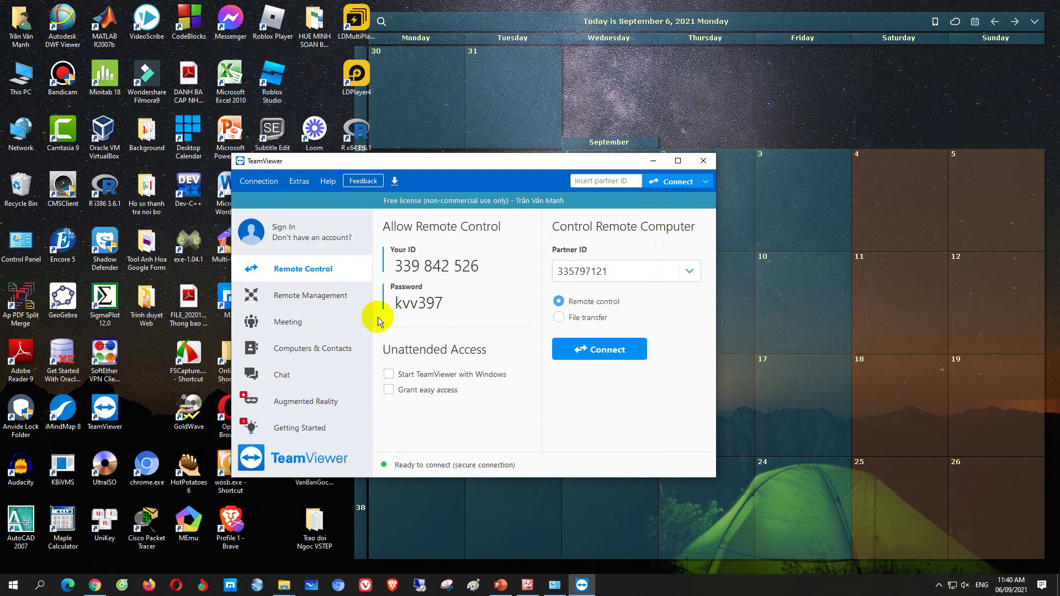
{"action": "left_click_drag", "start_coordinate": [428, 157], "coordinate": [394, 87]}
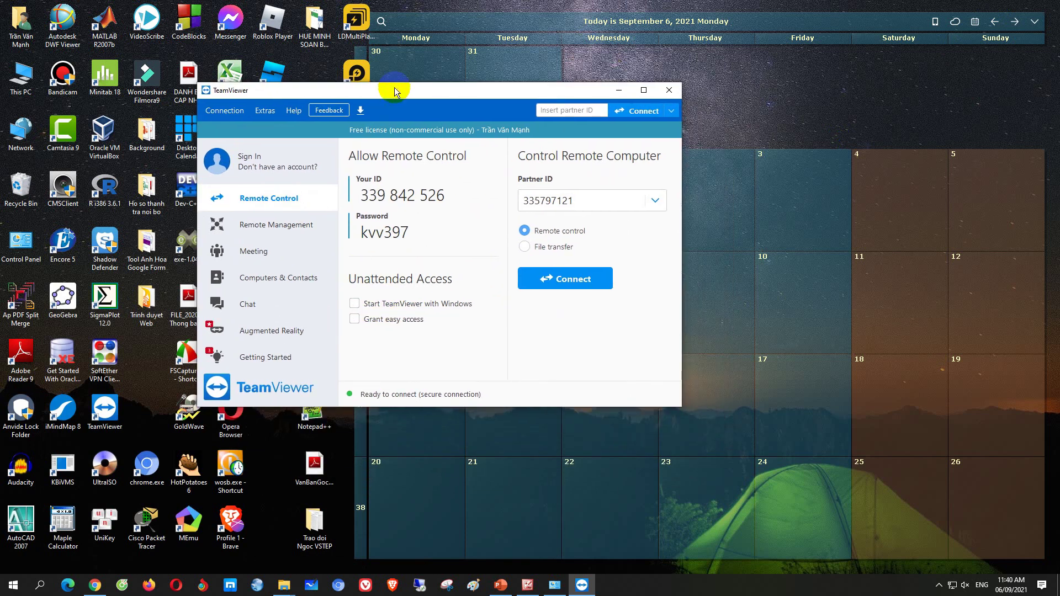
{"action": "left_click", "coordinate": [355, 304]}
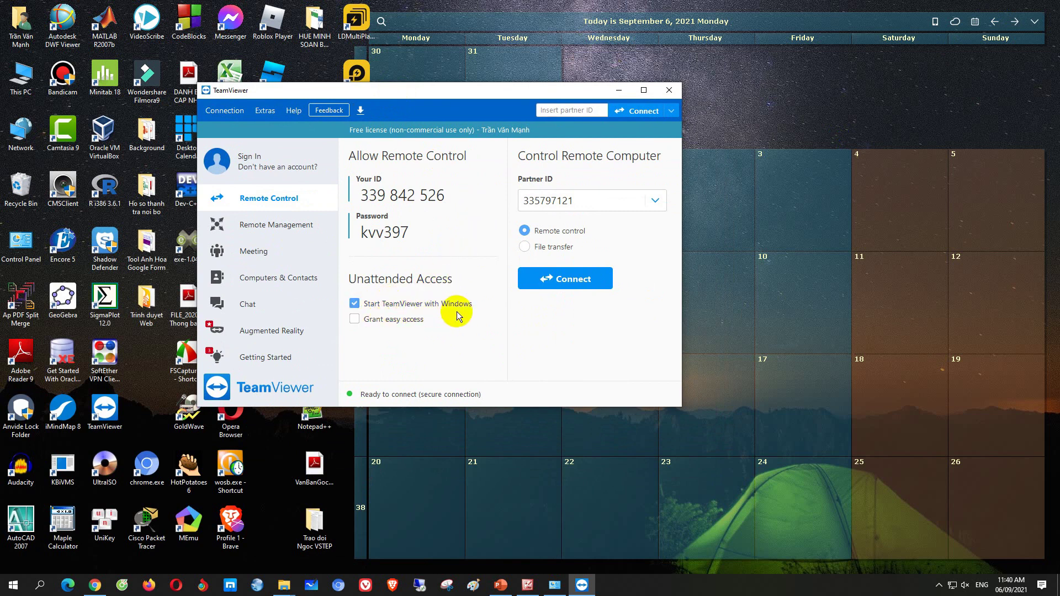
{"action": "left_click", "coordinate": [486, 232]}
{"action": "left_click", "coordinate": [508, 281]}
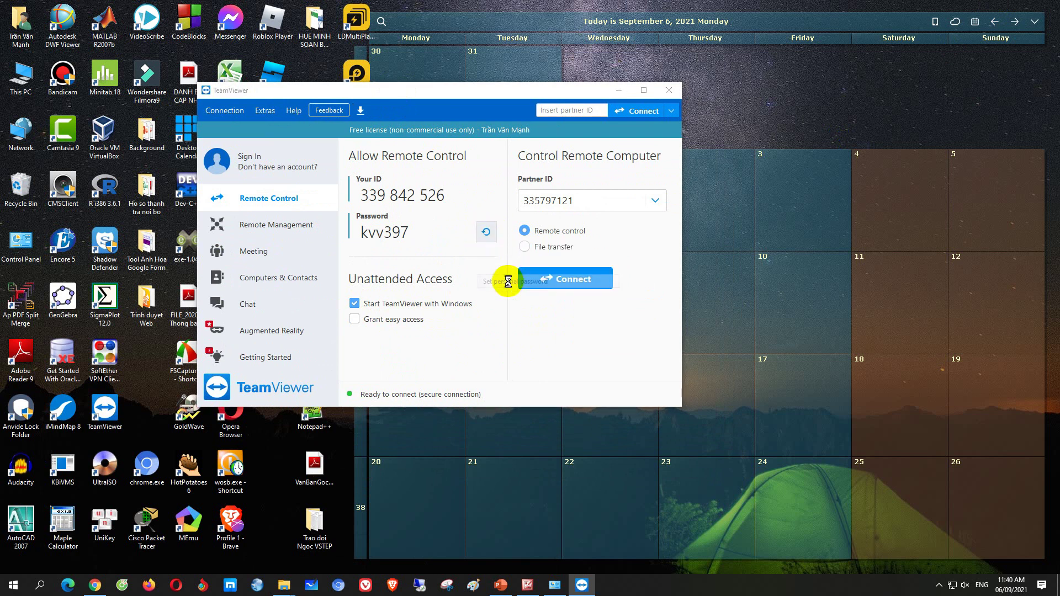
Enter the personal password in Password and Confirm password on the Security page, then click OK
{"action": "left_click", "coordinate": [545, 173]}
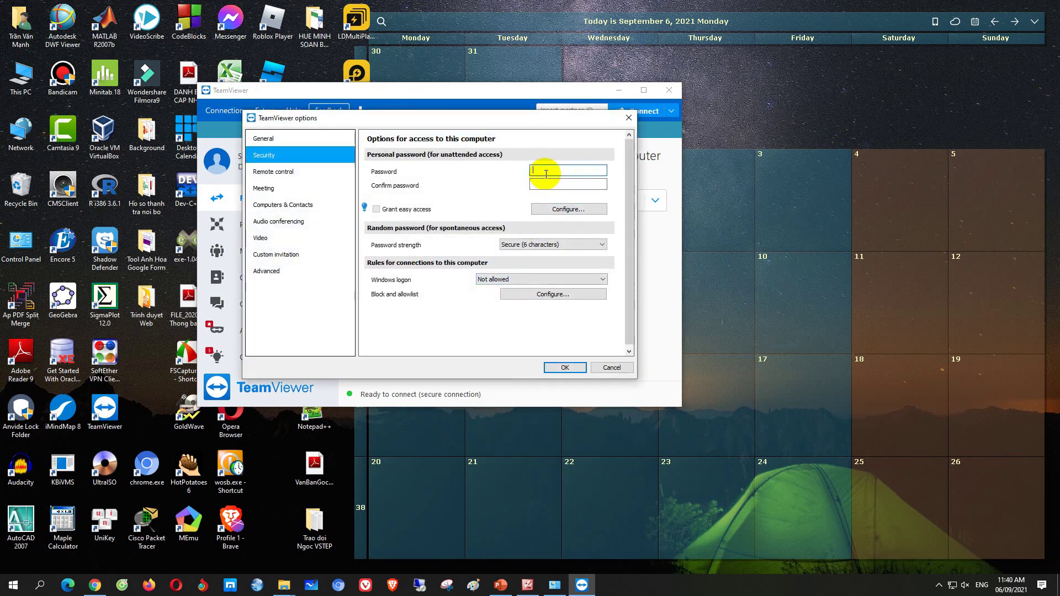
{"action": "type", "text": "•••••"}
{"action": "left_click", "coordinate": [549, 187]}
{"action": "type", "text": "••"}
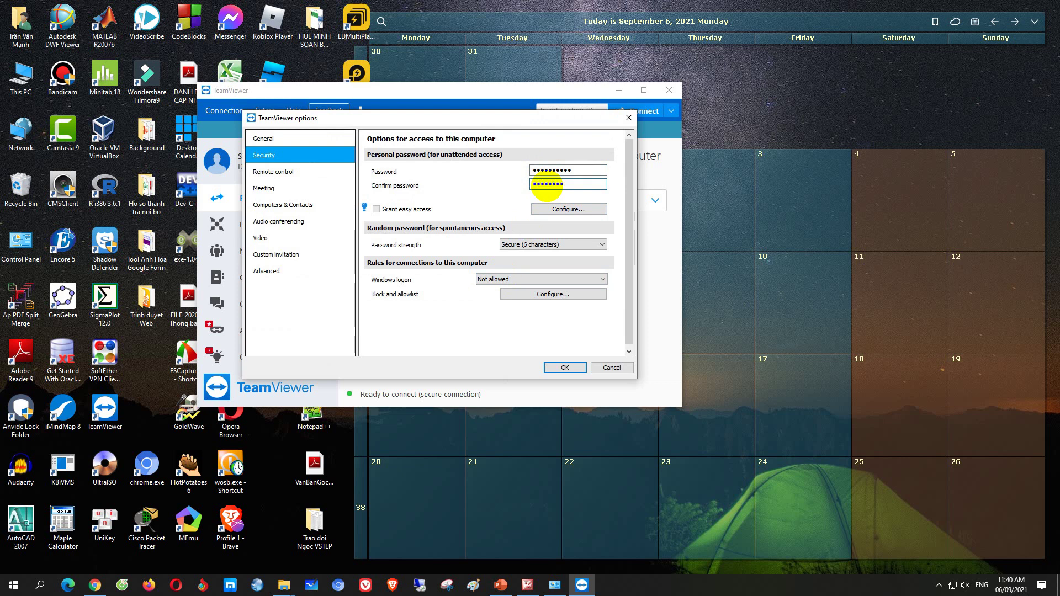
{"action": "left_click", "coordinate": [561, 366]}
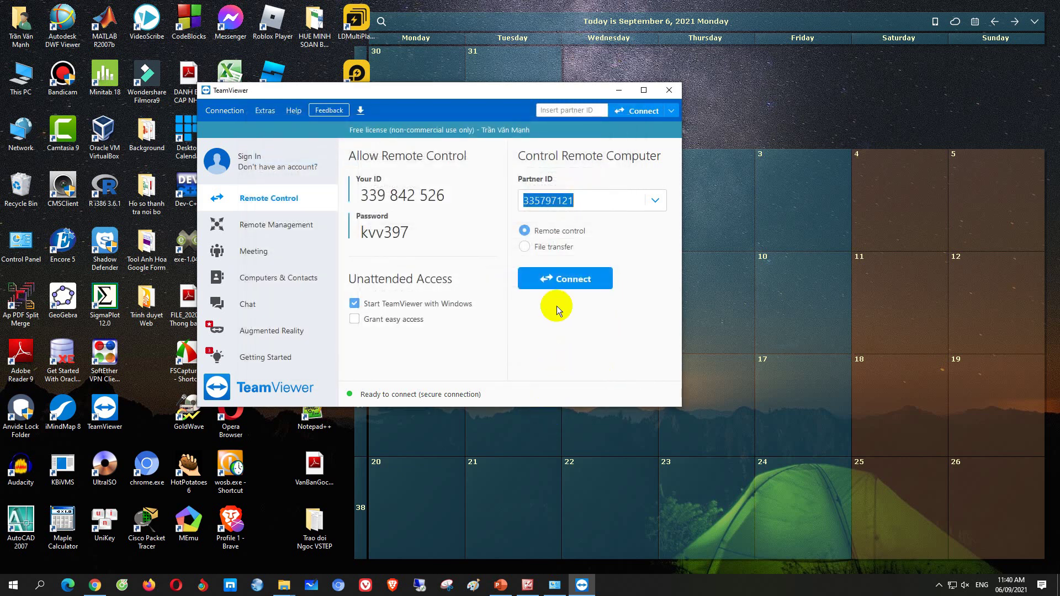
Create a new random password, then open Extras > Options on the Advanced category
{"action": "left_click", "coordinate": [485, 232]}
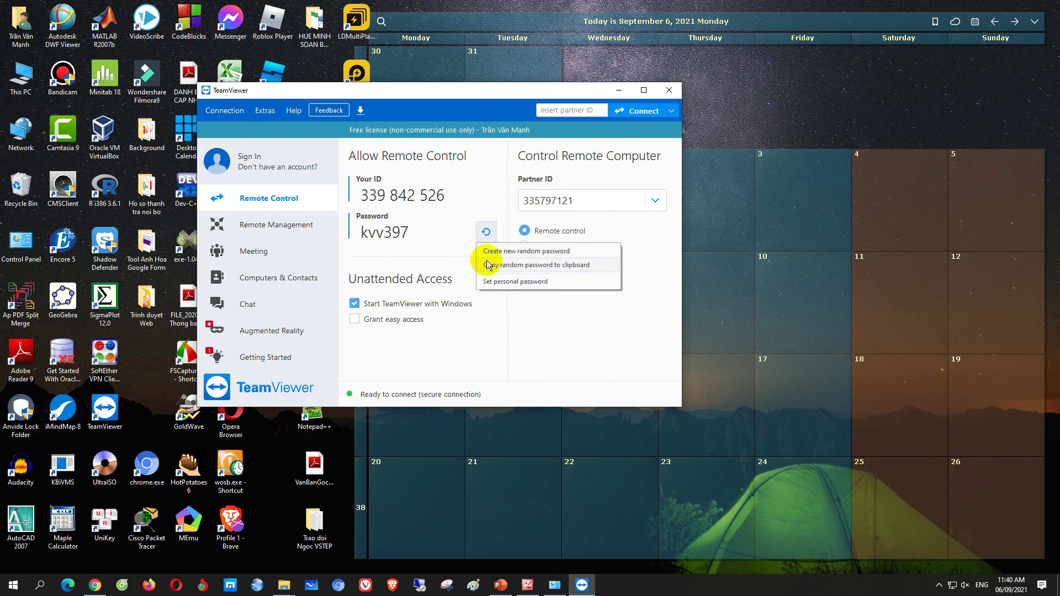
{"action": "left_click", "coordinate": [486, 251]}
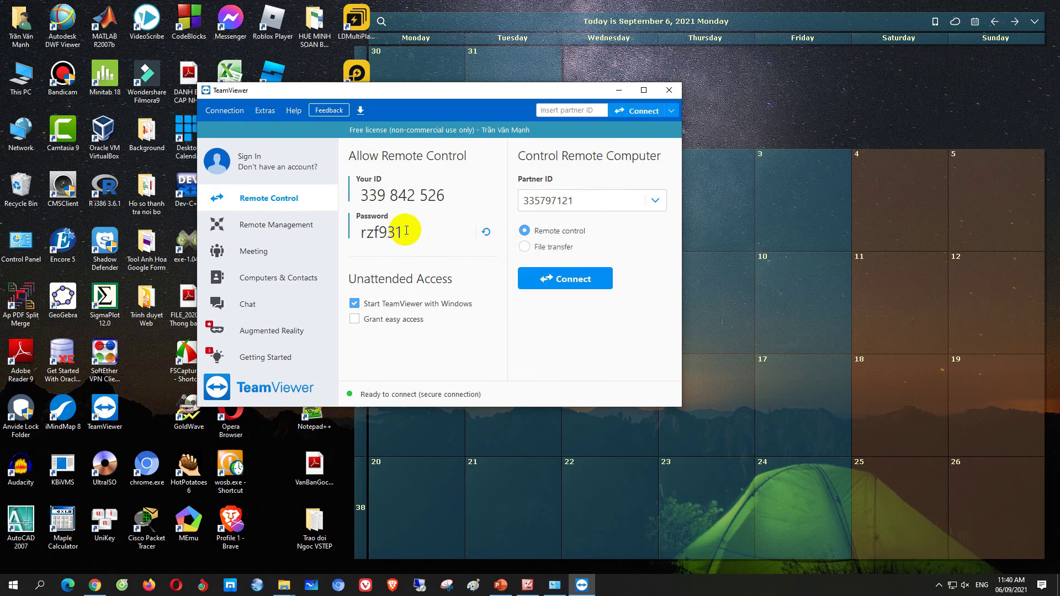
{"action": "left_click", "coordinate": [268, 112]}
{"action": "left_click", "coordinate": [276, 132]}
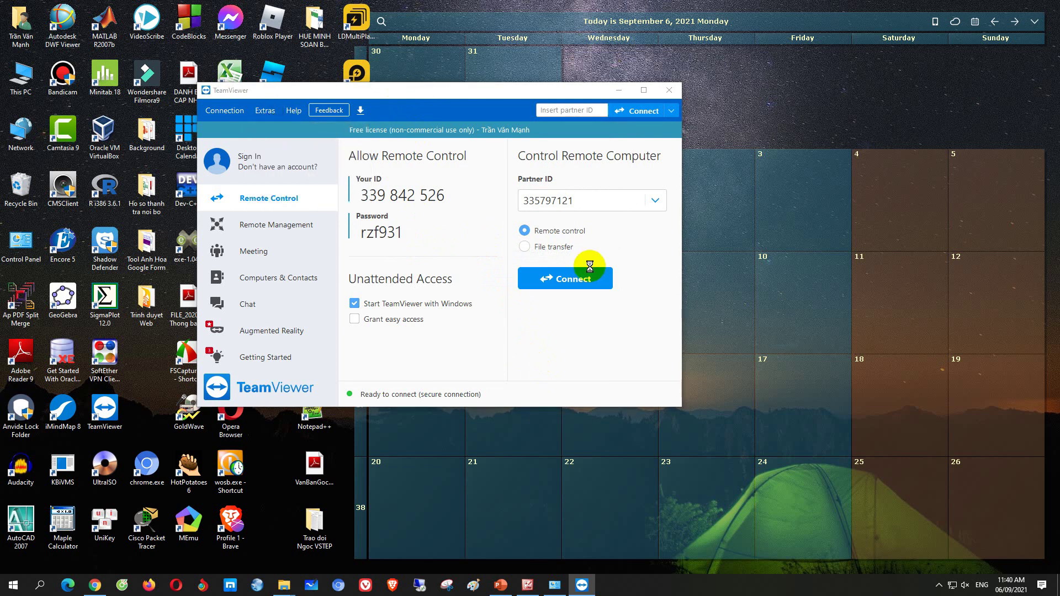
{"action": "left_click_drag", "start_coordinate": [476, 118], "coordinate": [711, 77]}
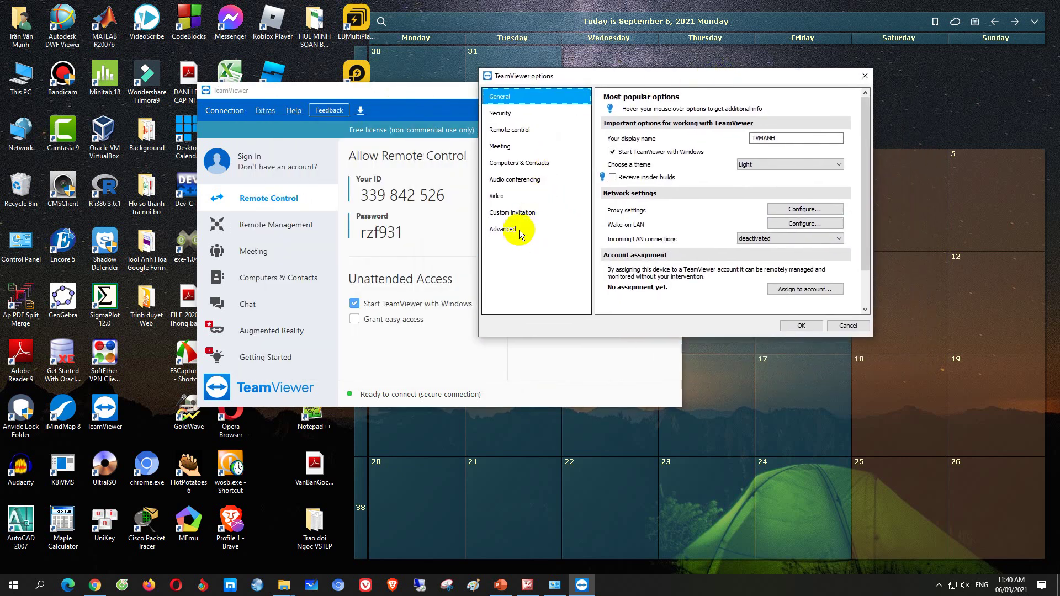
{"action": "left_click", "coordinate": [516, 230]}
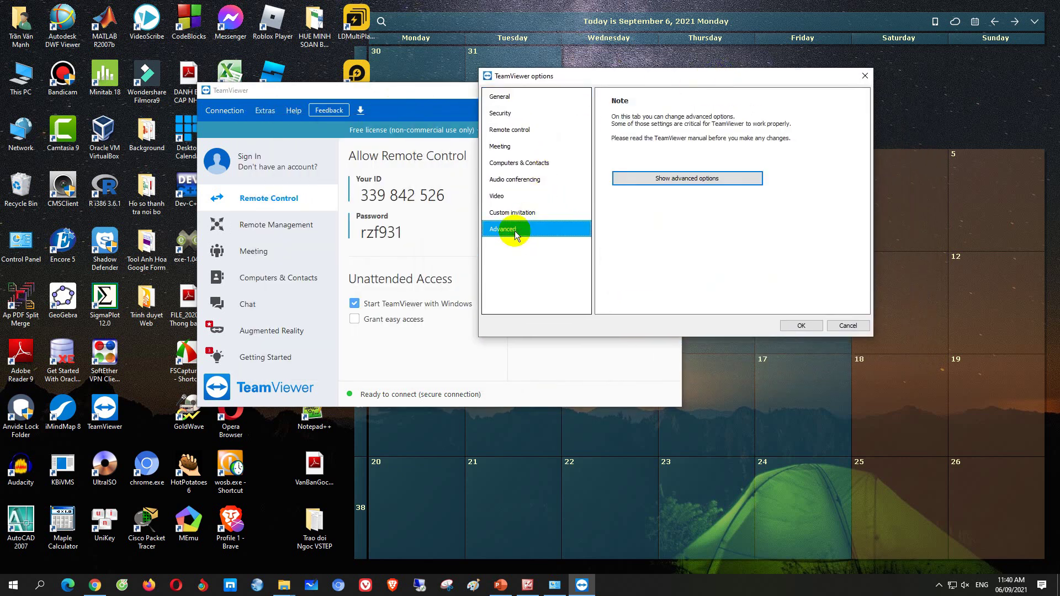
Under advanced options set Check for new version to Never and No automatic updates, then OK
{"action": "left_click", "coordinate": [707, 179]}
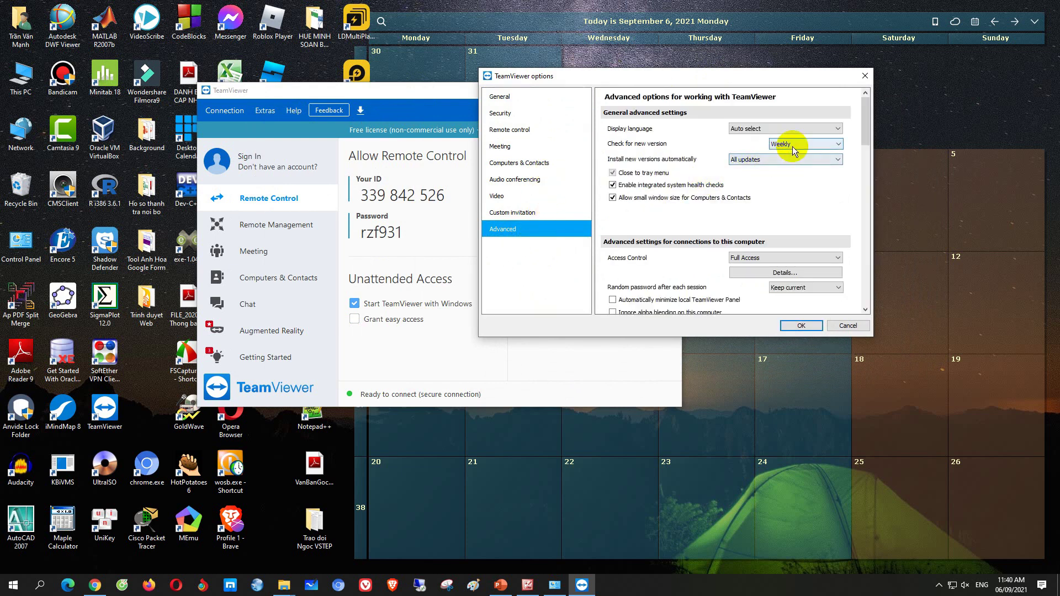
{"action": "left_click", "coordinate": [793, 146]}
{"action": "left_click", "coordinate": [795, 168]}
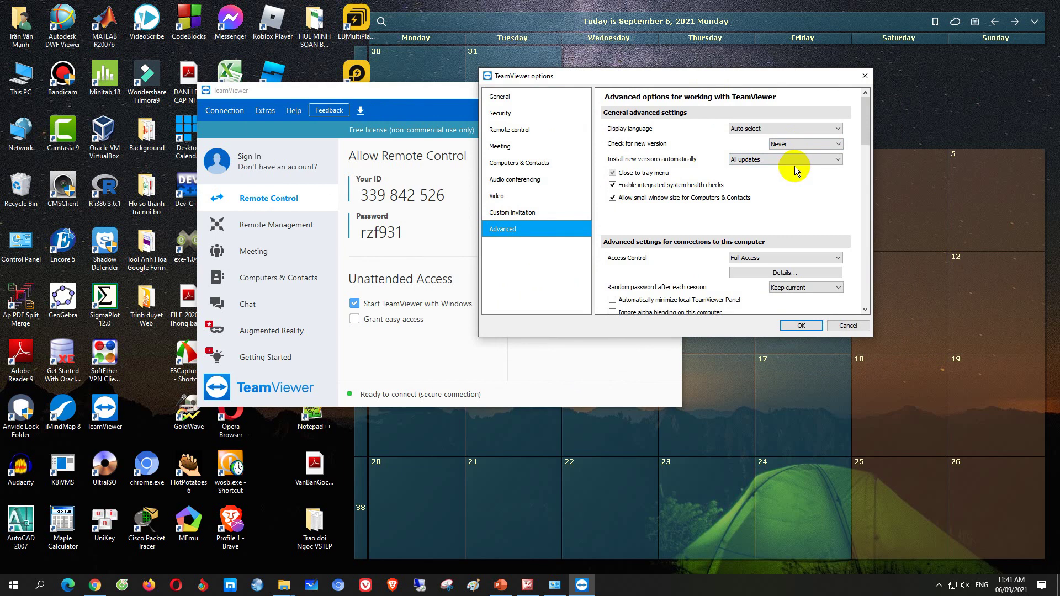
{"action": "left_click", "coordinate": [784, 161]}
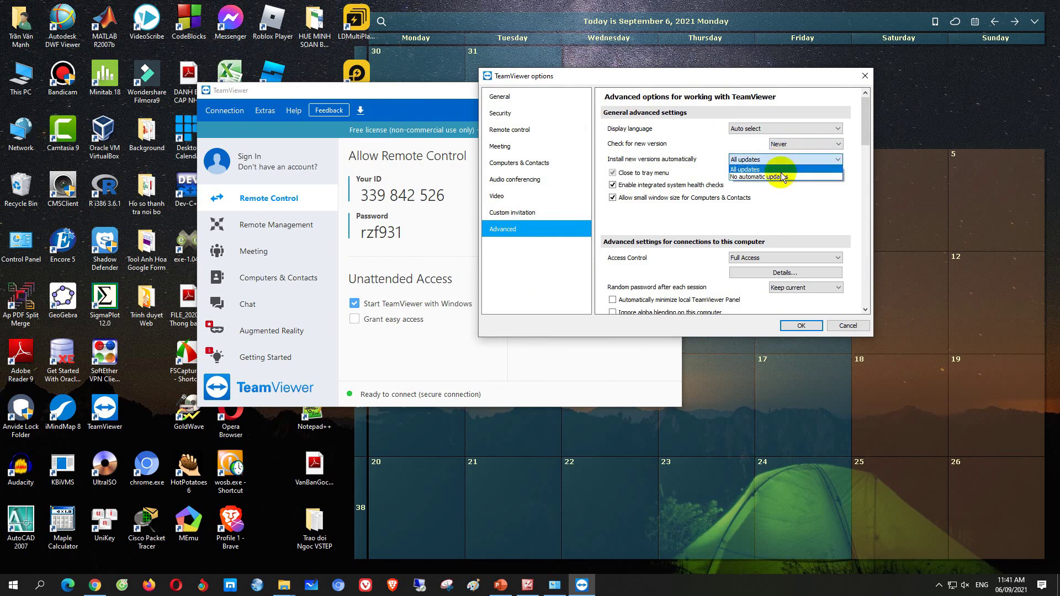
{"action": "left_click", "coordinate": [781, 176]}
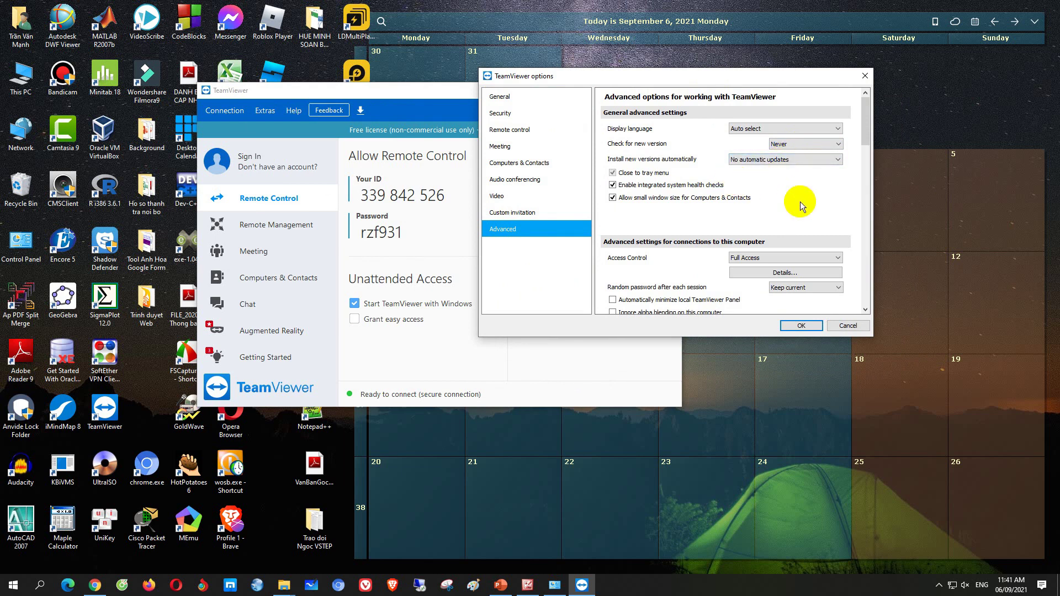
{"action": "left_click", "coordinate": [801, 327]}
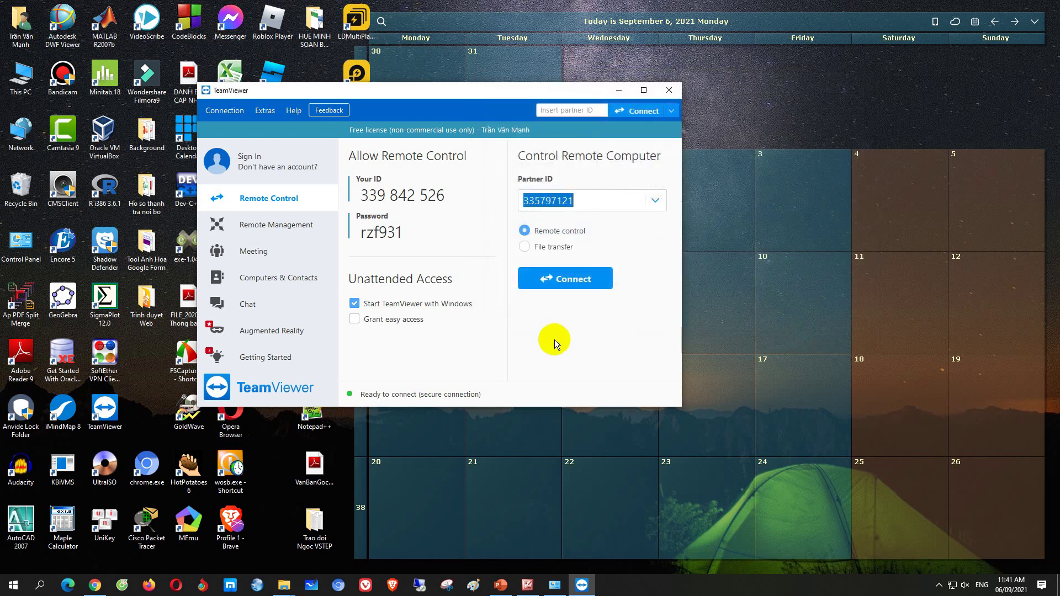
Drag the TeamViewer window toward the screen centre and switch to the PowerPoint presentation
{"action": "left_click_drag", "start_coordinate": [479, 92], "coordinate": [607, 112]}
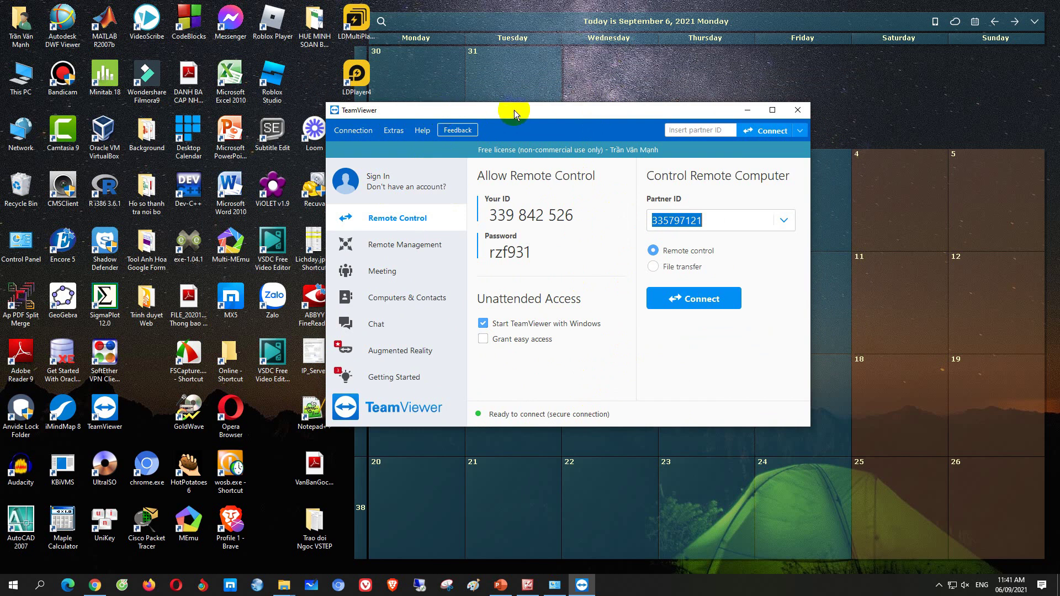
{"action": "mouse_move", "coordinate": [615, 109]}
{"action": "left_mouse_down"}
{"action": "mouse_move", "coordinate": [588, 115]}
{"action": "mouse_move", "coordinate": [621, 123]}
{"action": "left_mouse_up"}
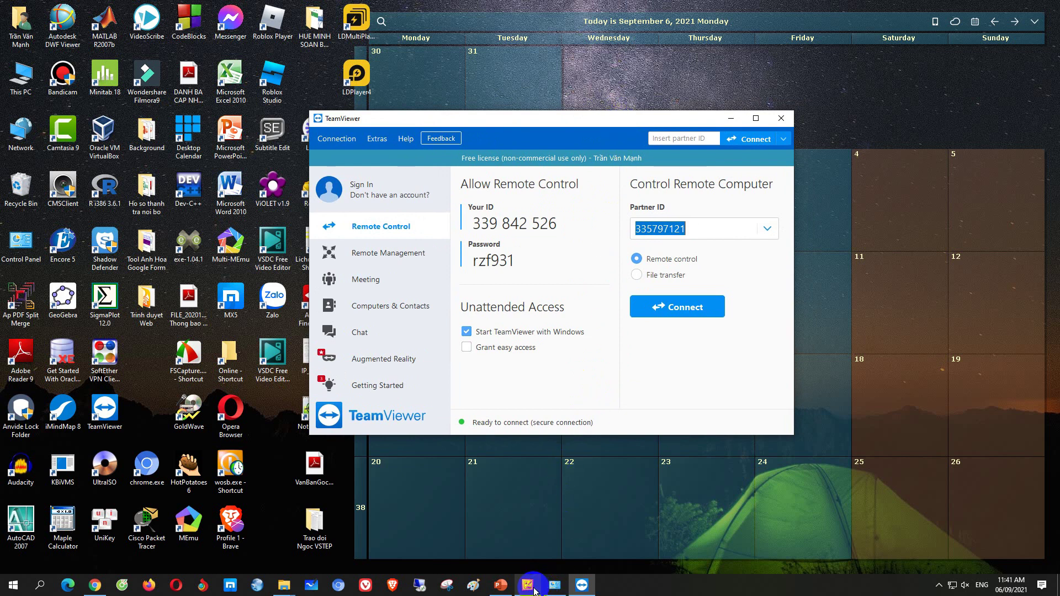
{"action": "left_click", "coordinate": [501, 587]}
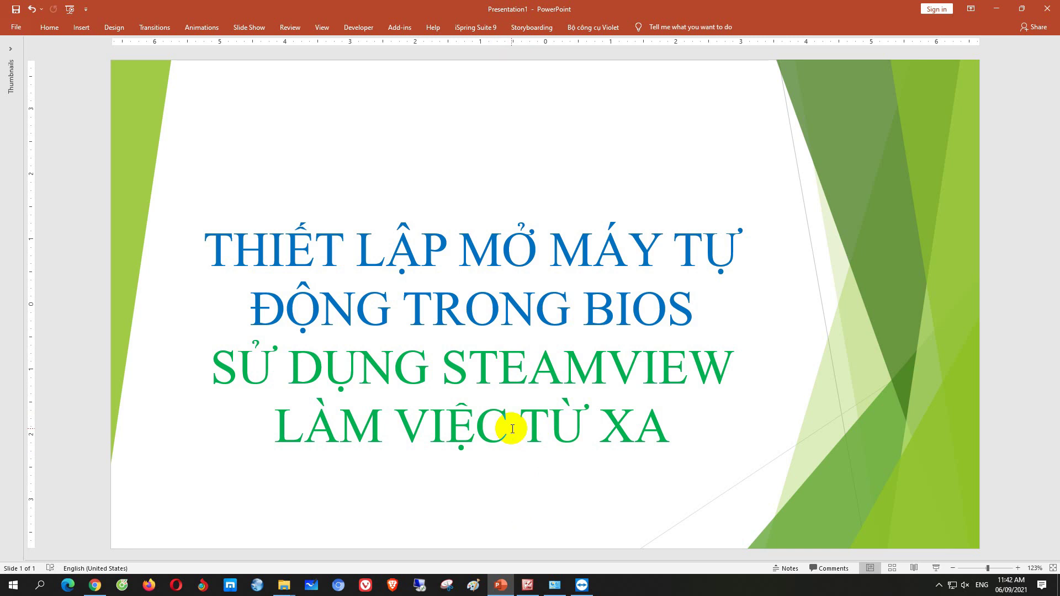
{"action": "left_click", "coordinate": [526, 311]}
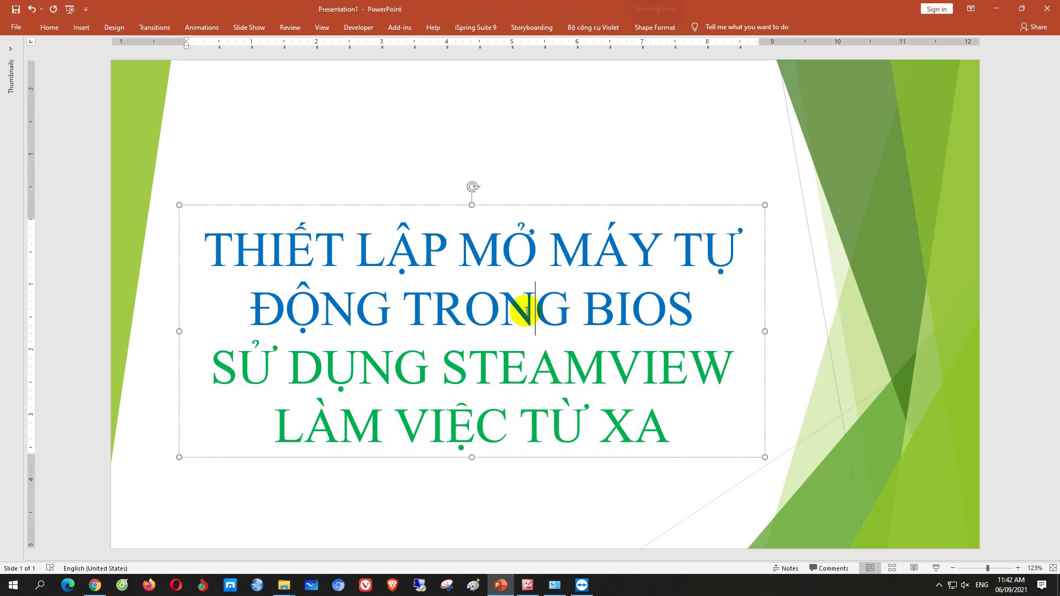